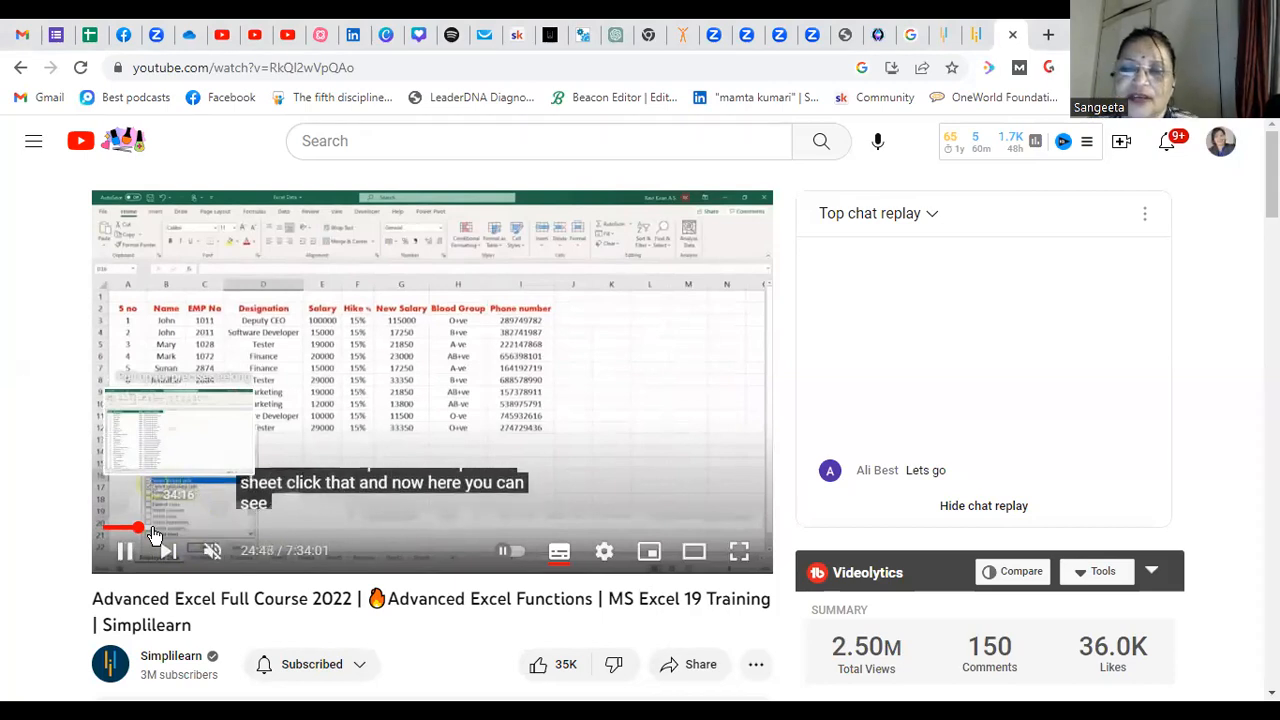
Seek the Excel course video back to about 27:23, where the restaurant data sheet is introduced, and show it full screen
click(152, 529)
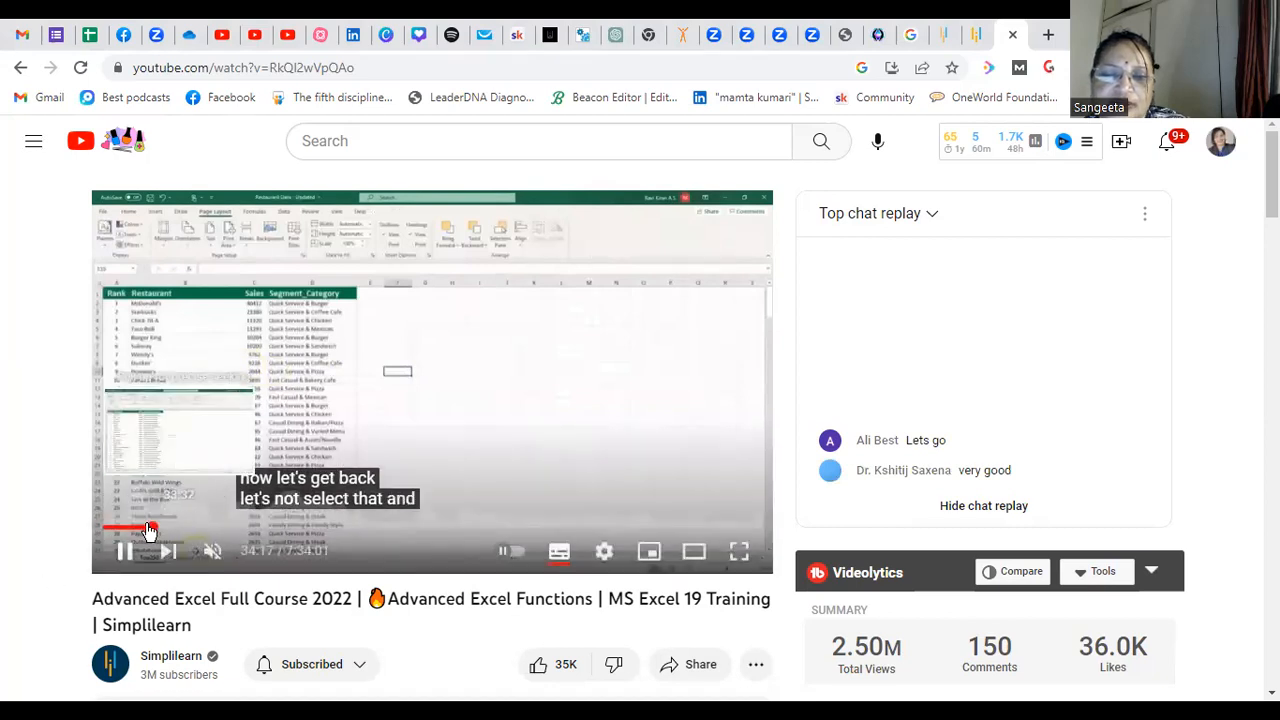
click(146, 529)
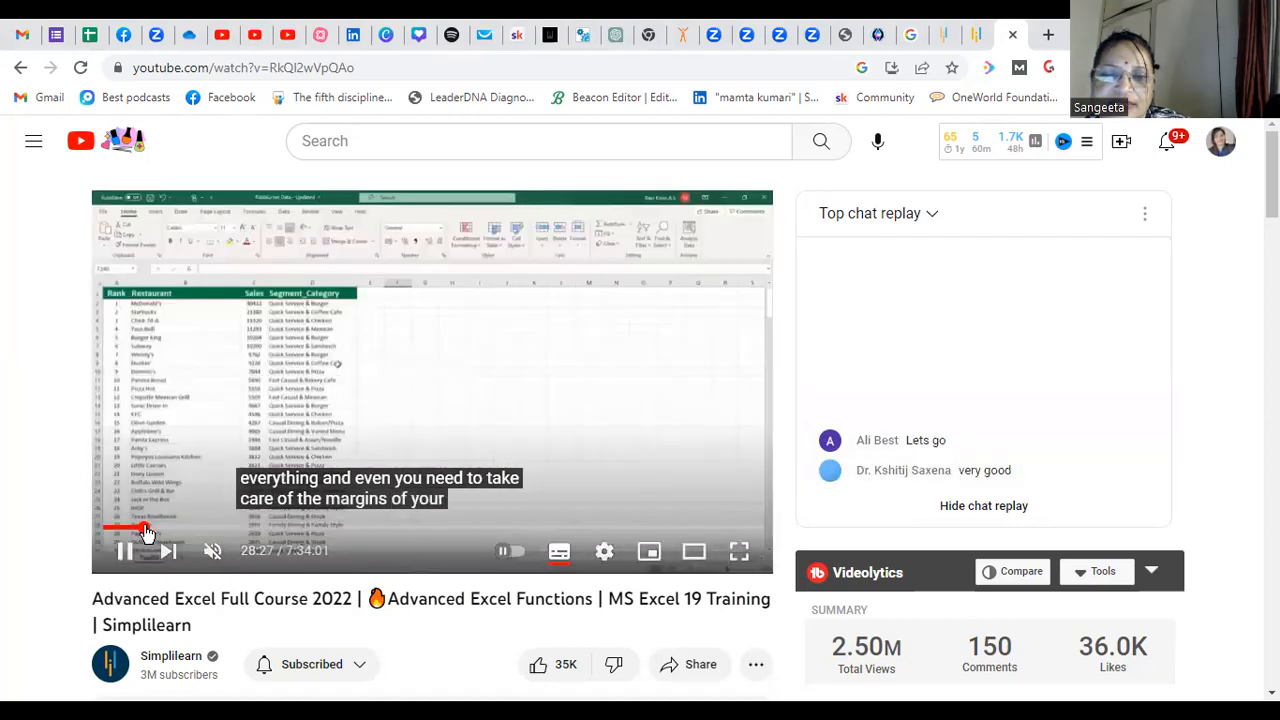
drag(146, 531, 144, 537)
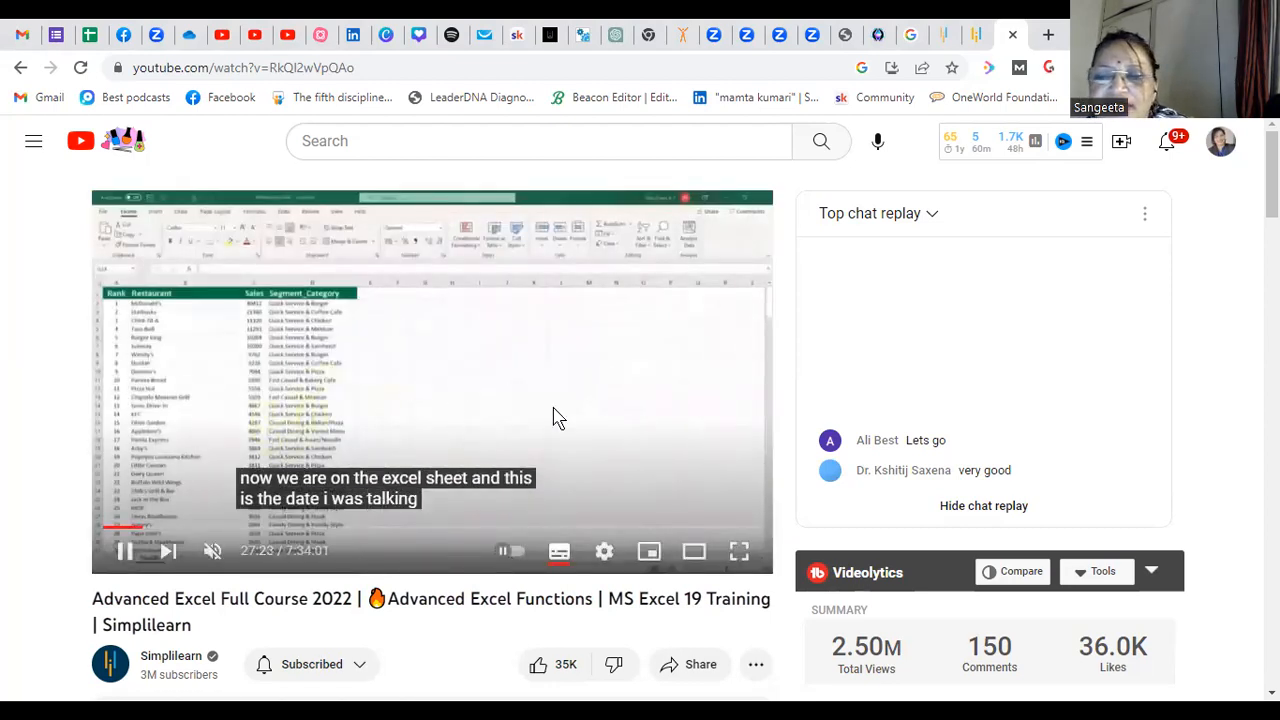
click(739, 551)
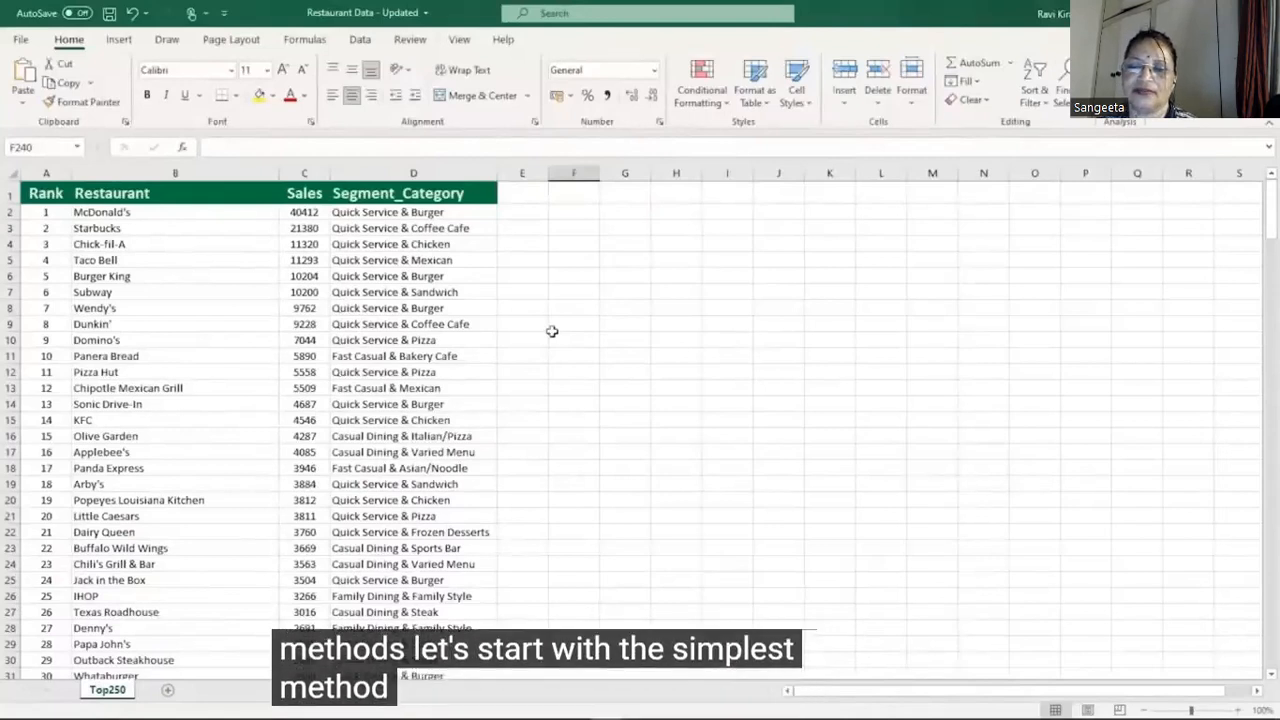
View the print settings and preview of the restaurant workbook twice, returning to the worksheet each time
click(12, 42)
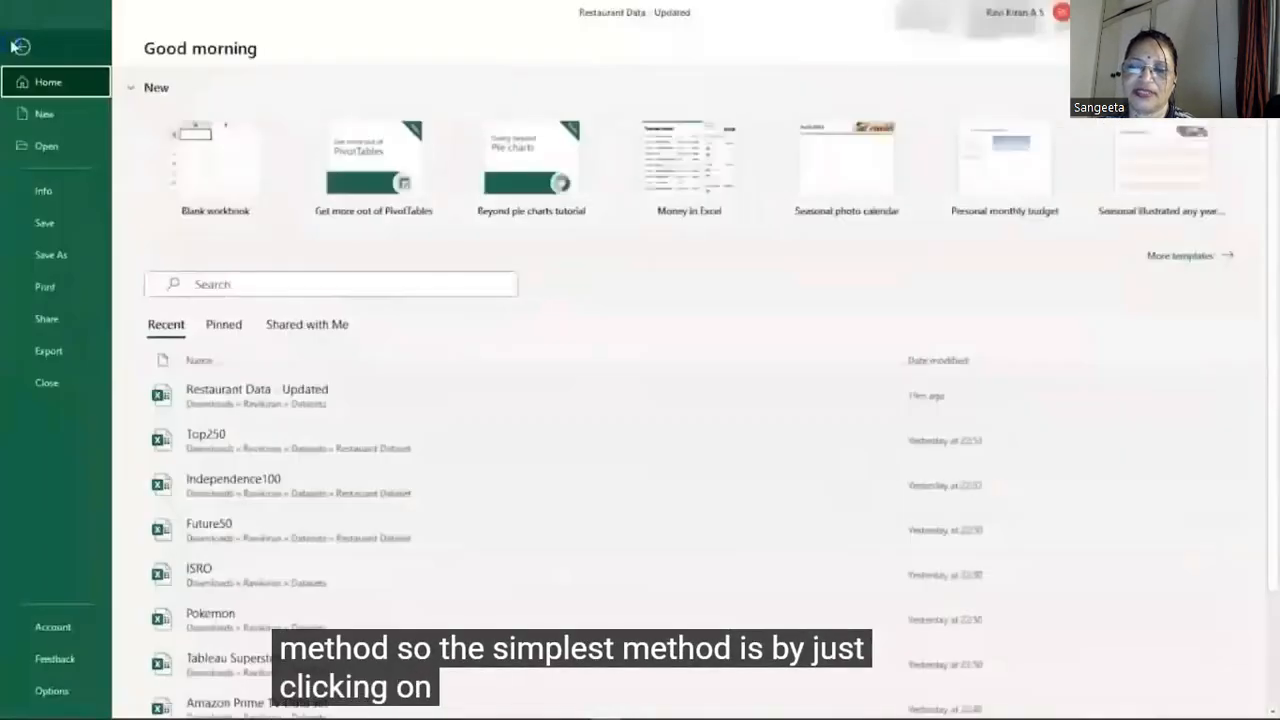
click(47, 291)
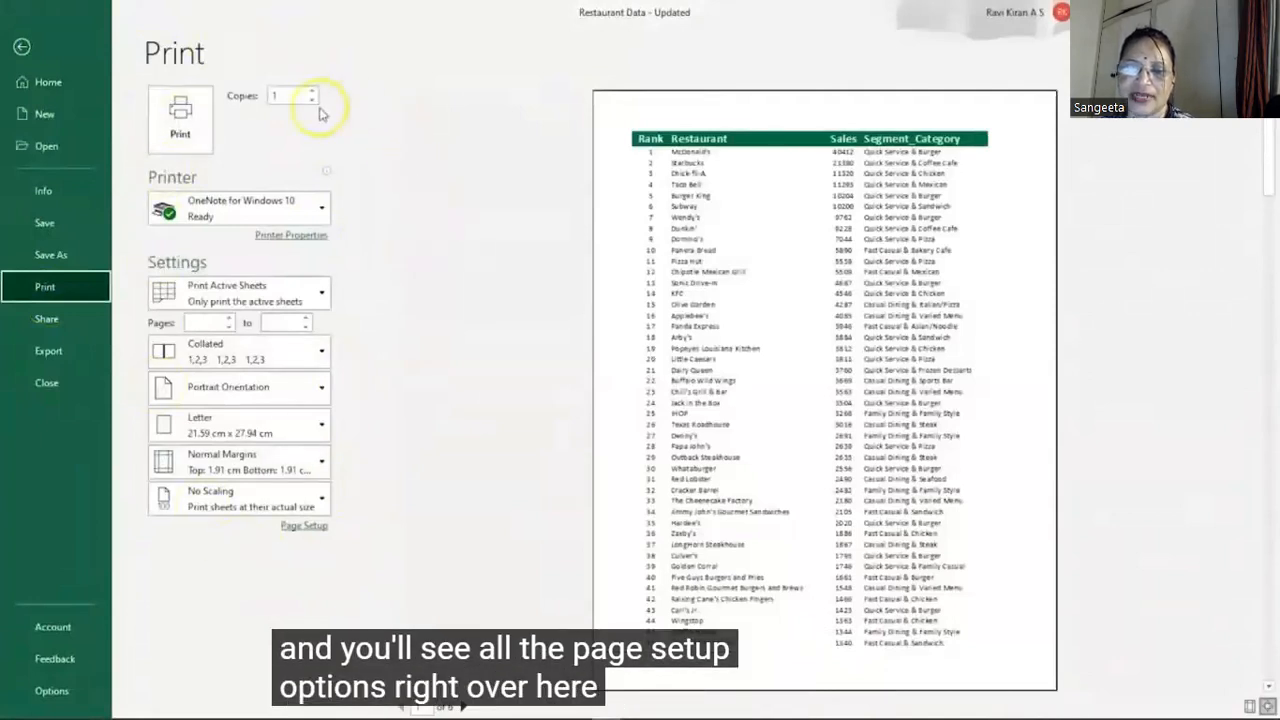
click(21, 46)
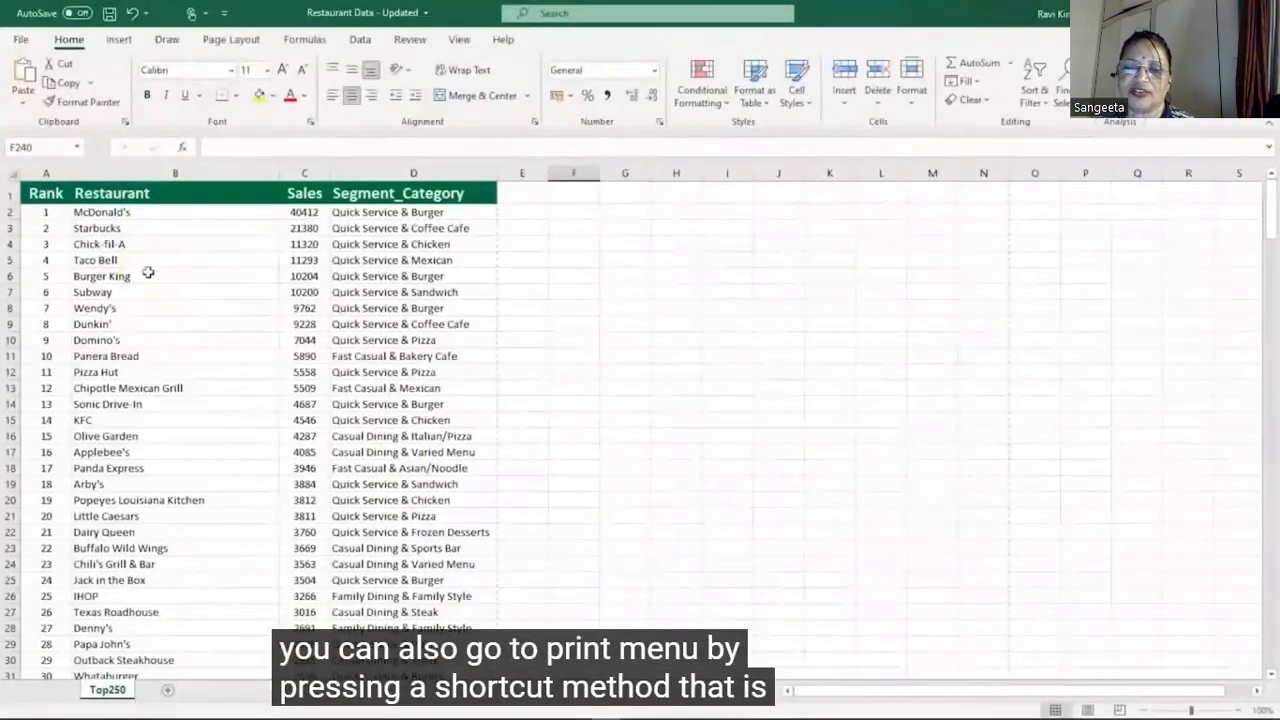
key(ctrl+p)
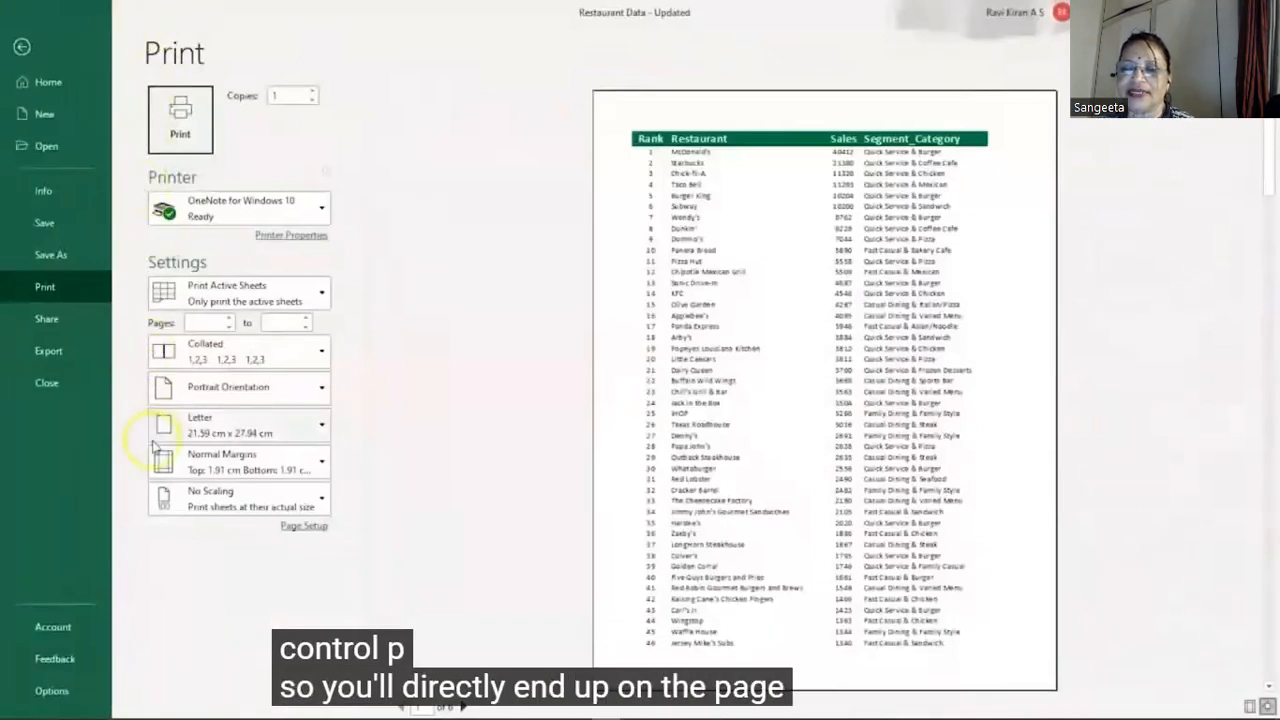
key(Escape)
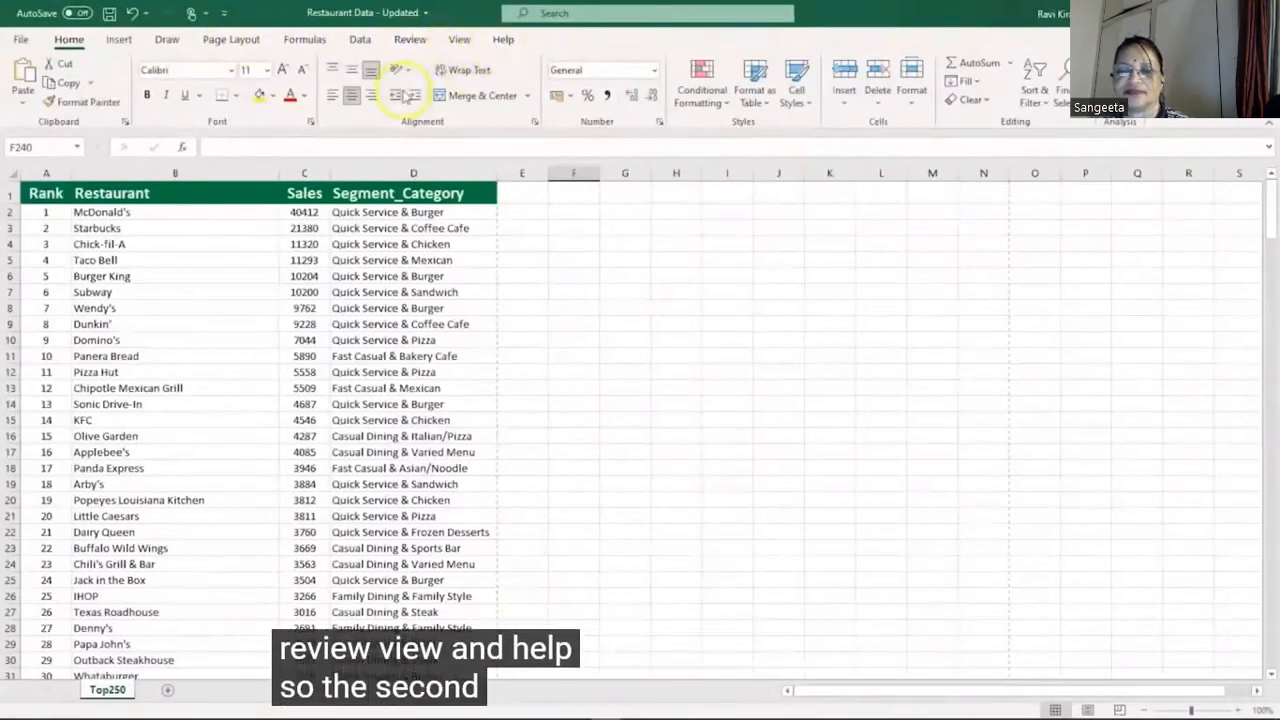
Review the Page Layout and View commands for page setup options, ending with the Page Layout commands shown
click(245, 47)
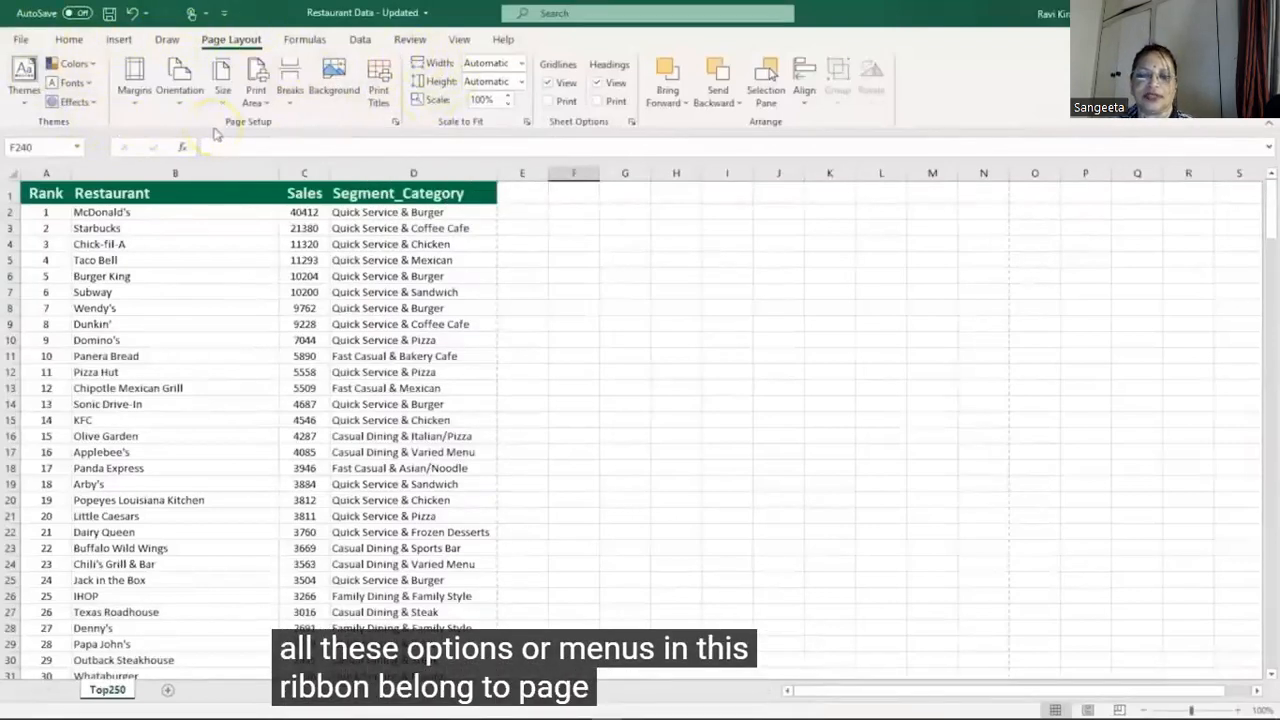
click(457, 42)
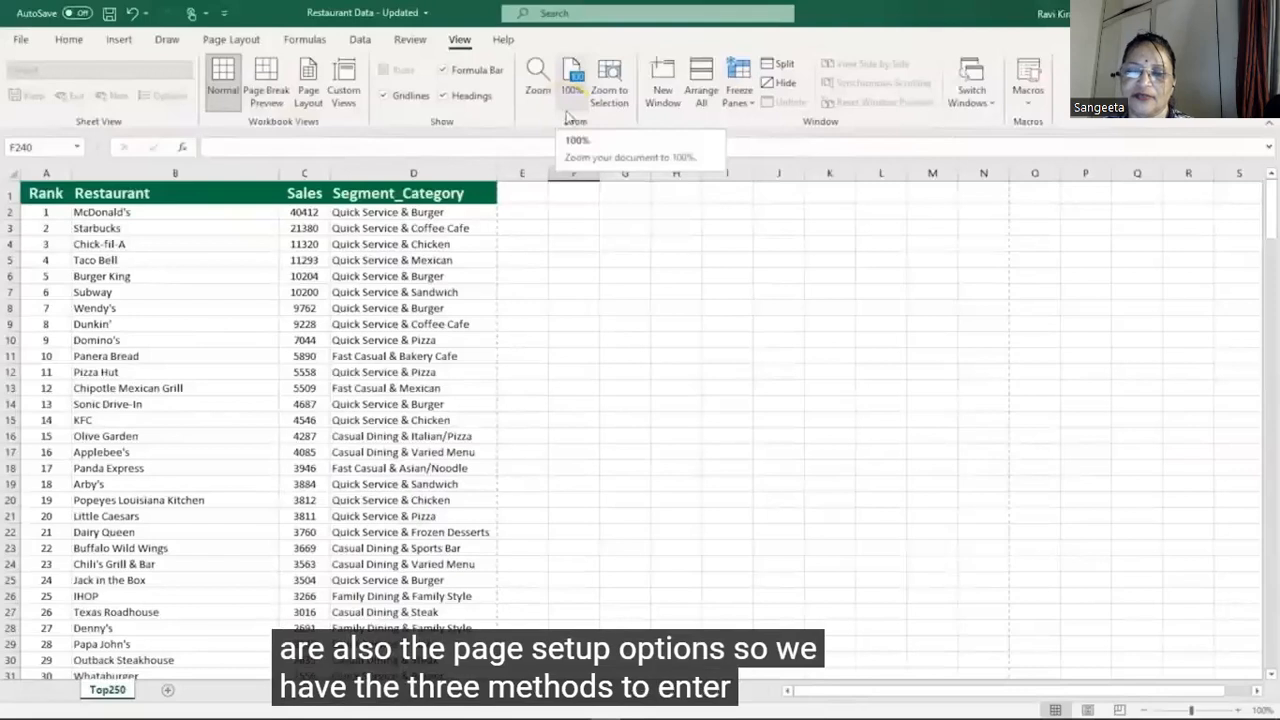
click(231, 39)
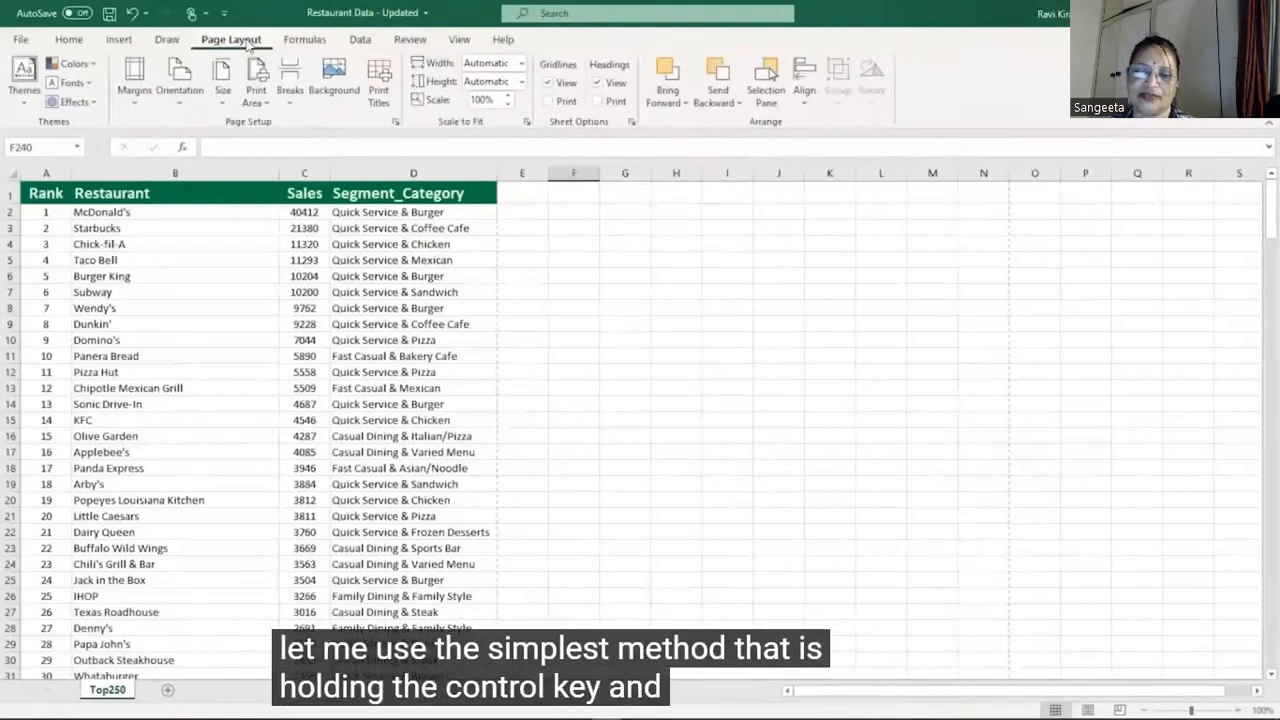
Examine the list of available printers in the print settings and return to the worksheet
key(ctrl+p)
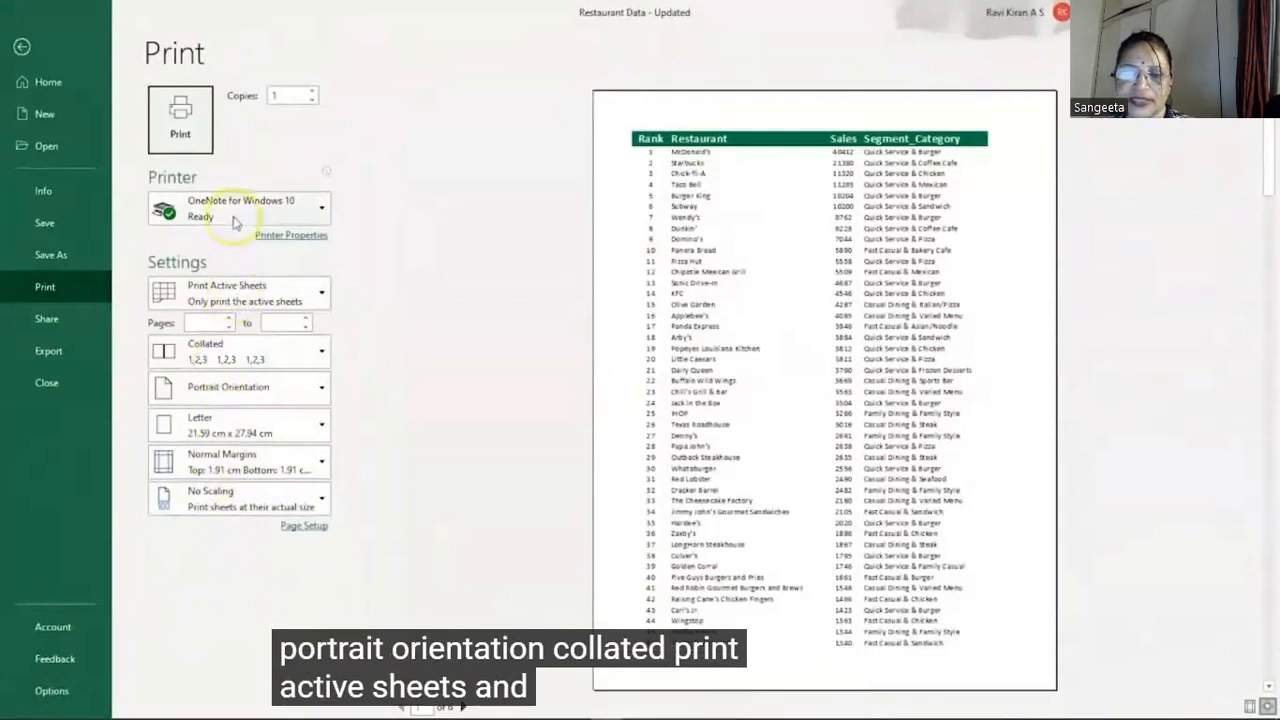
mouse_move(233, 222)
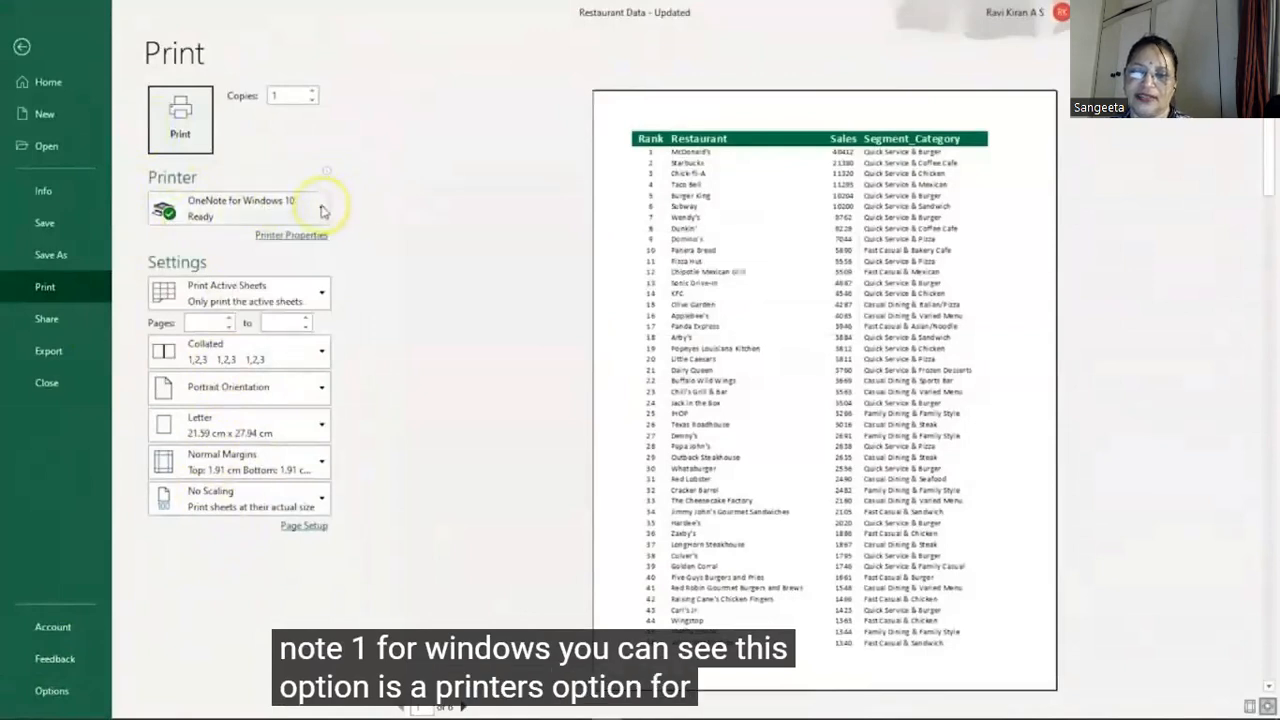
mouse_move(321, 211)
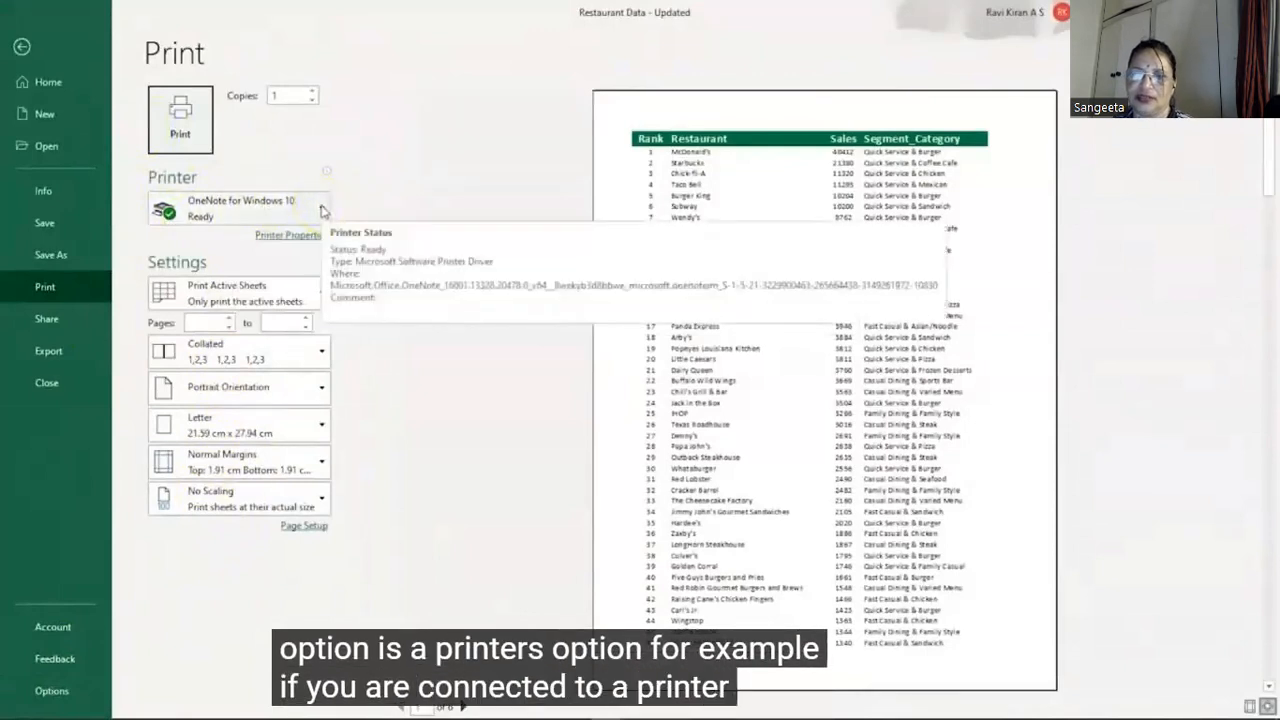
click(321, 211)
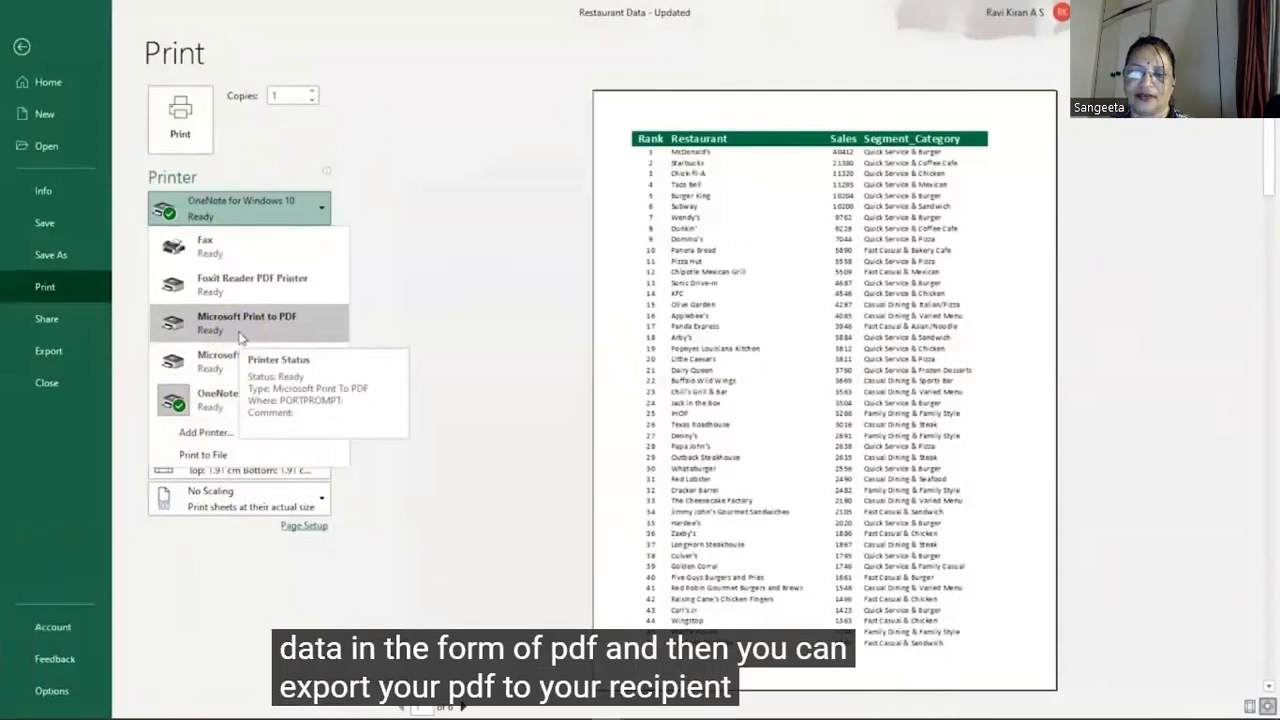
click(456, 287)
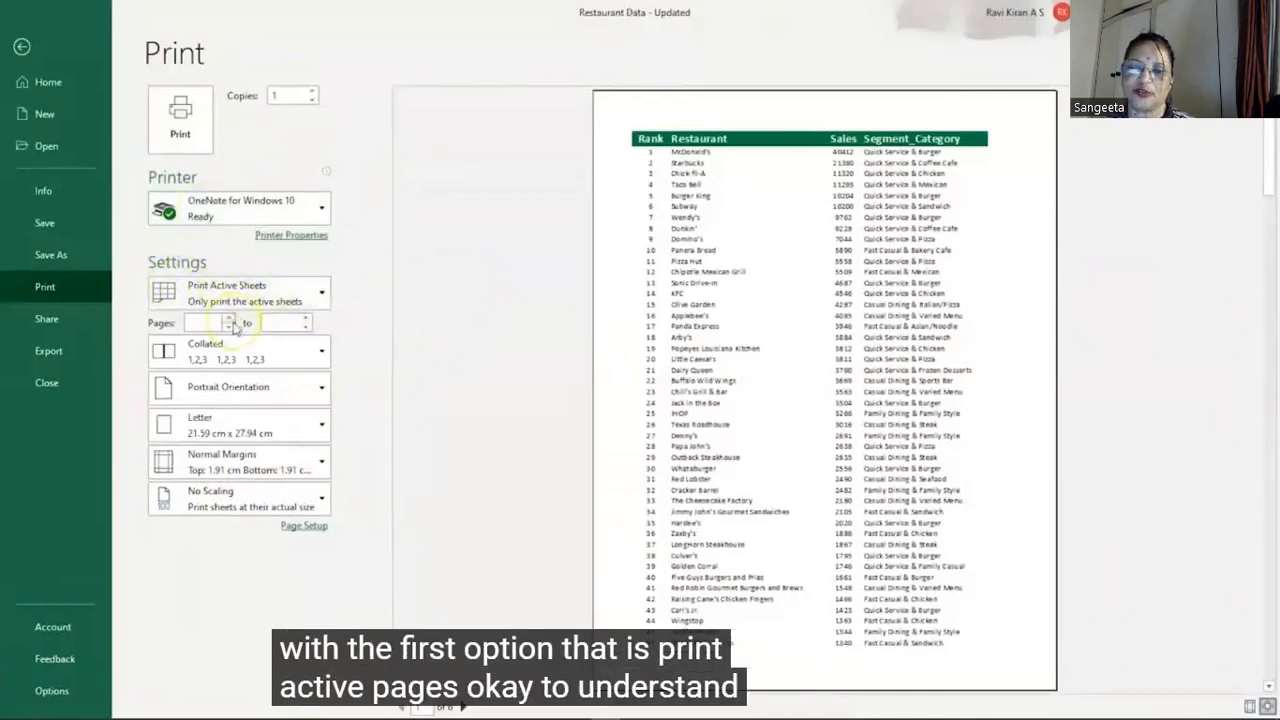
click(21, 47)
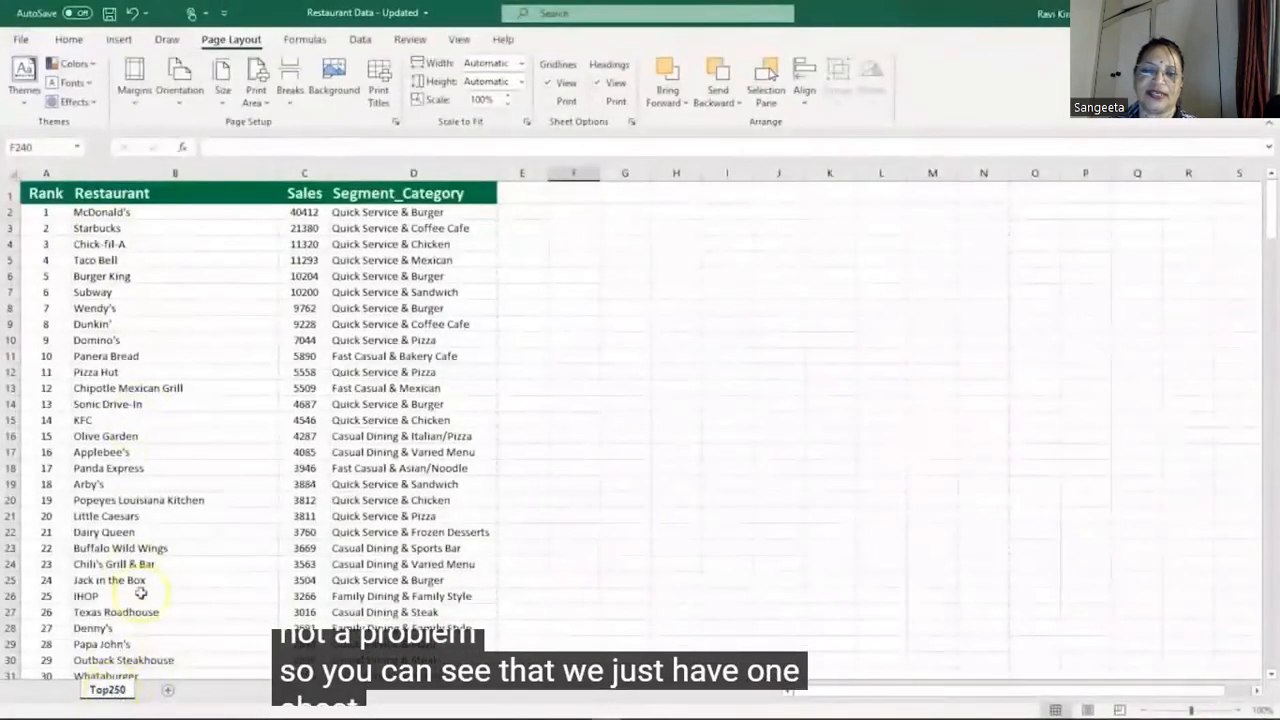
Copy the entire restaurant table on the Top250 sheet and add a new worksheet to the workbook
click(152, 344)
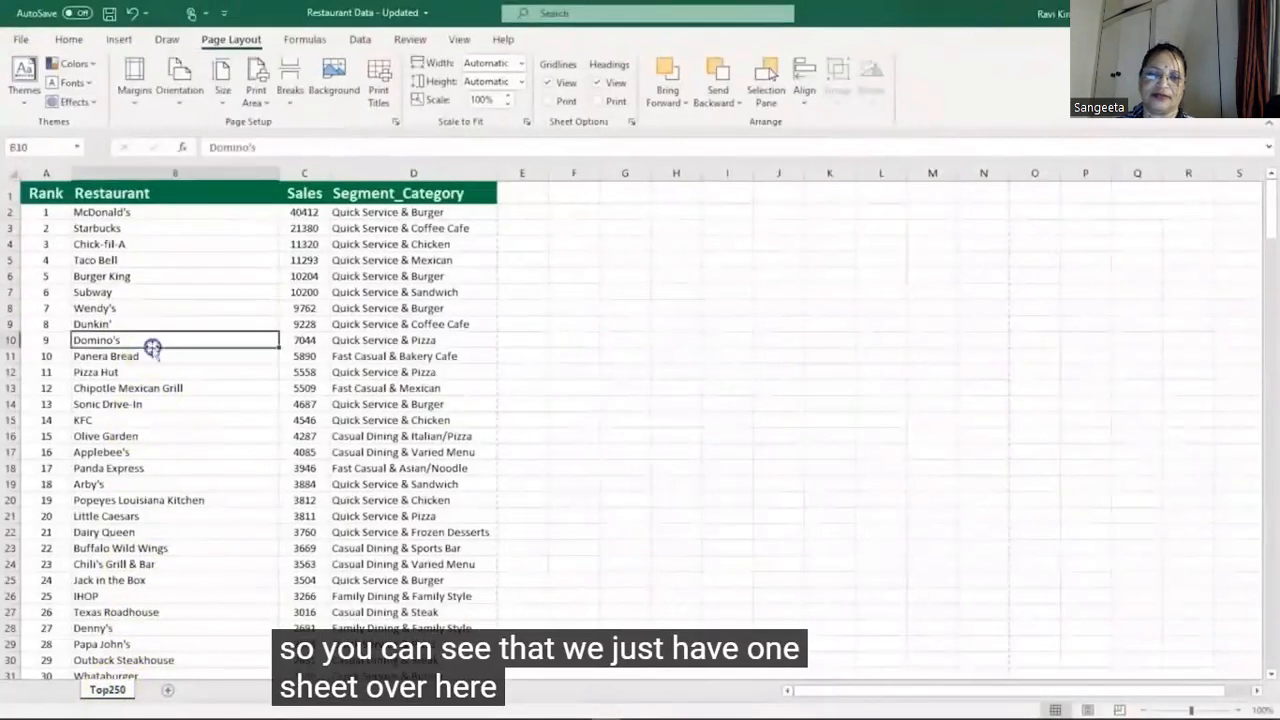
key(ctrl+a)
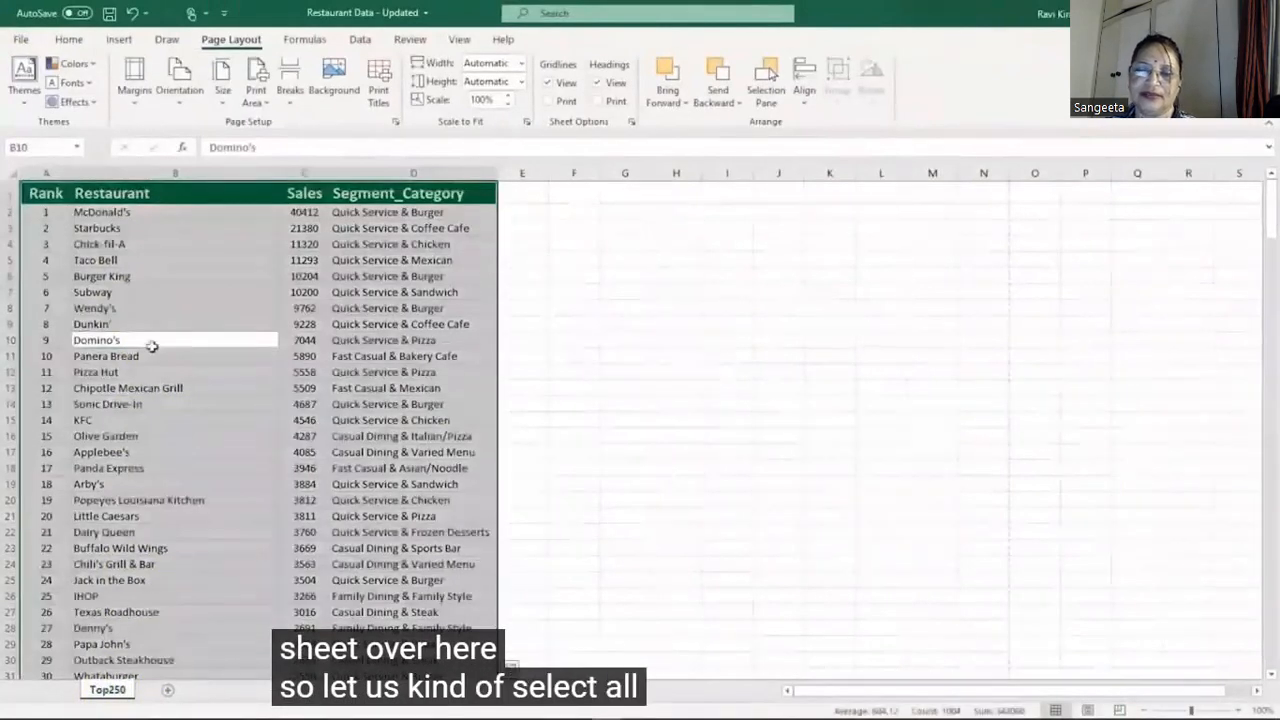
key(ctrl+c)
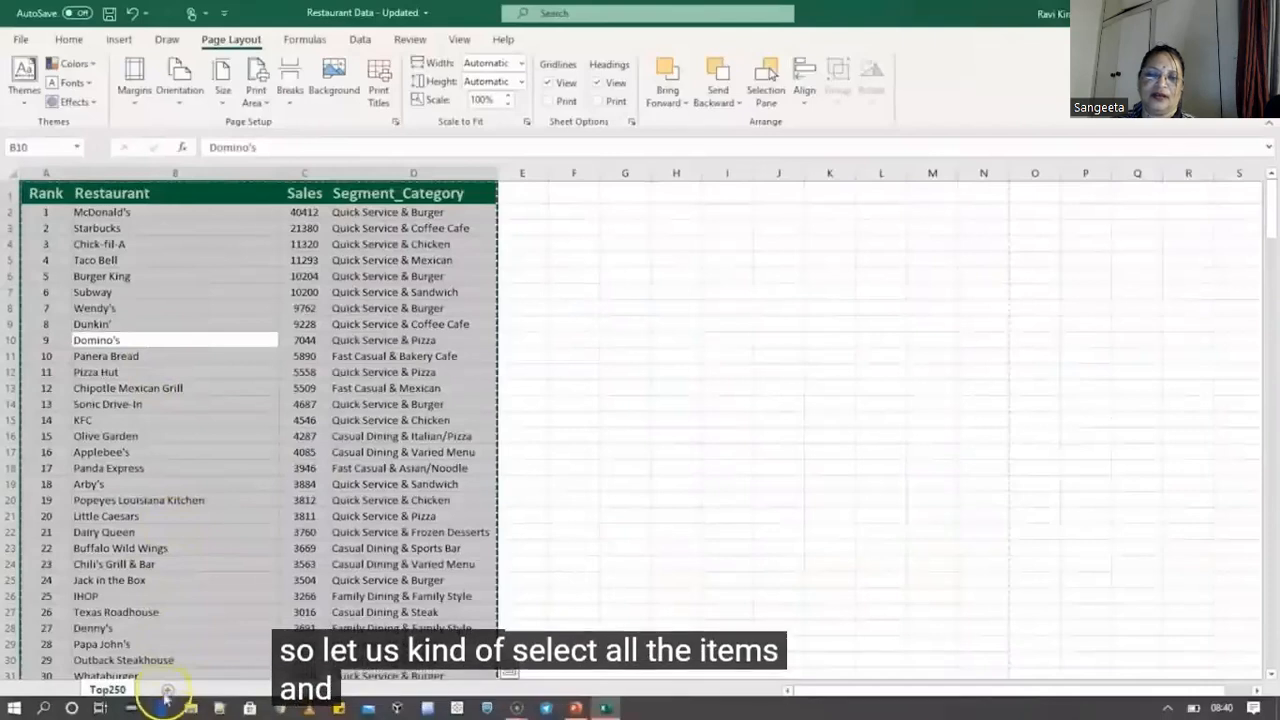
click(167, 690)
click(228, 480)
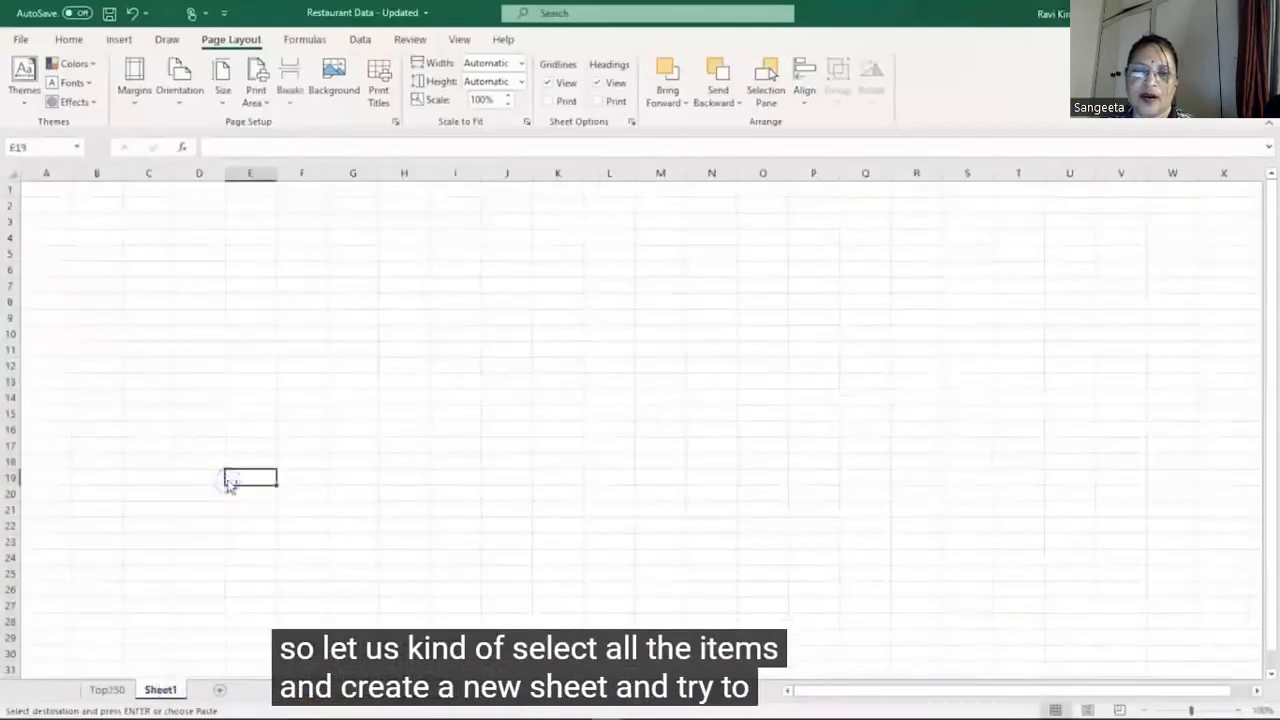
key(ctrl+v)
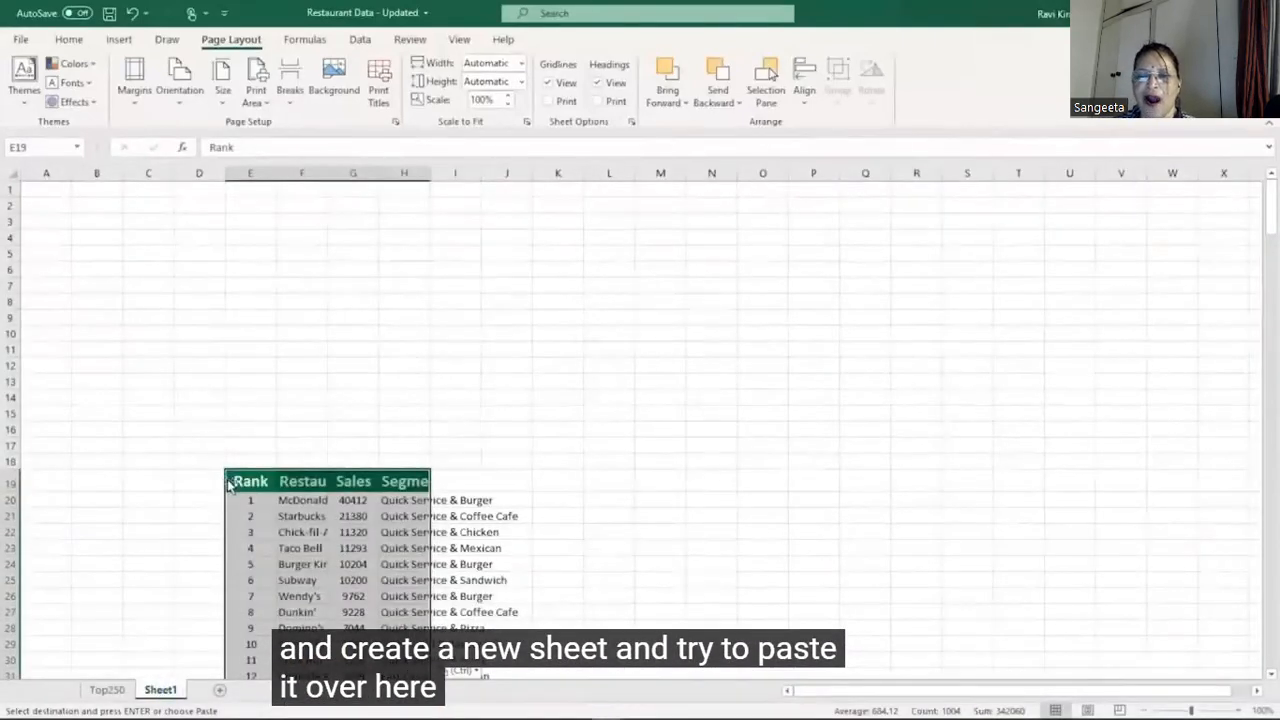
key(ctrl+z)
Paste the copied restaurant table into the new sheet starting at cell A1
click(46, 189)
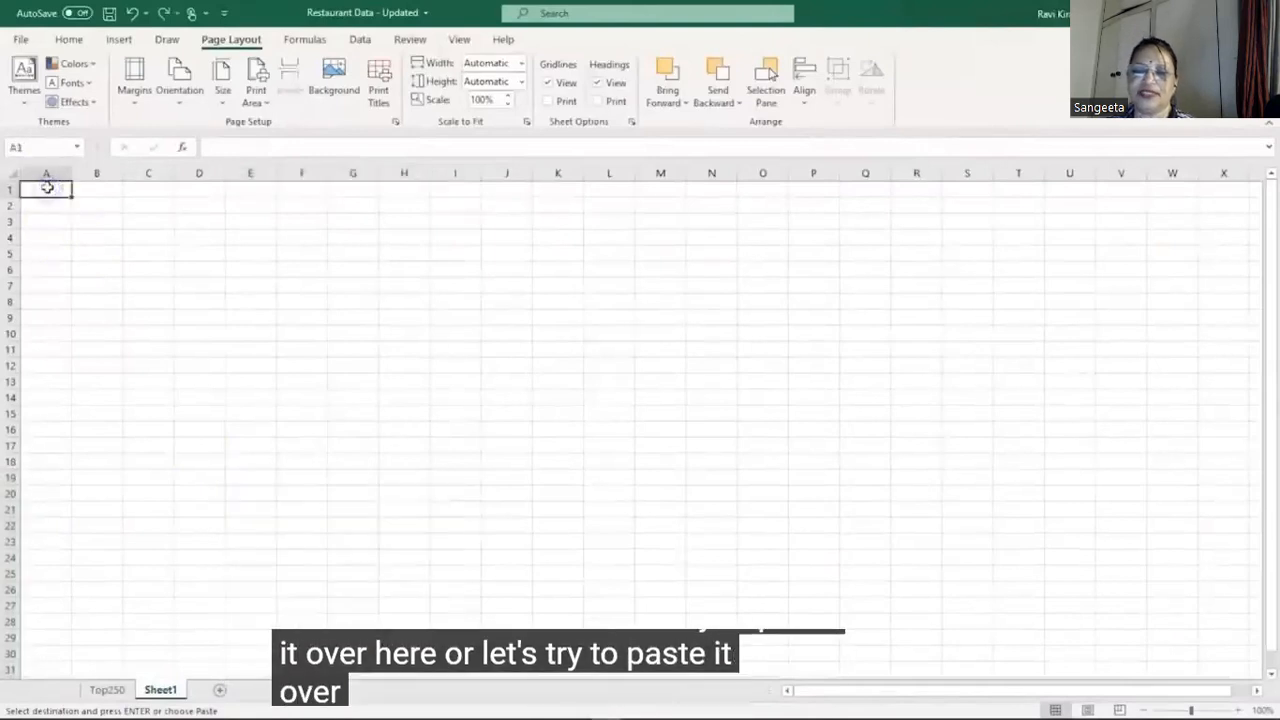
key(ctrl+v)
click(362, 260)
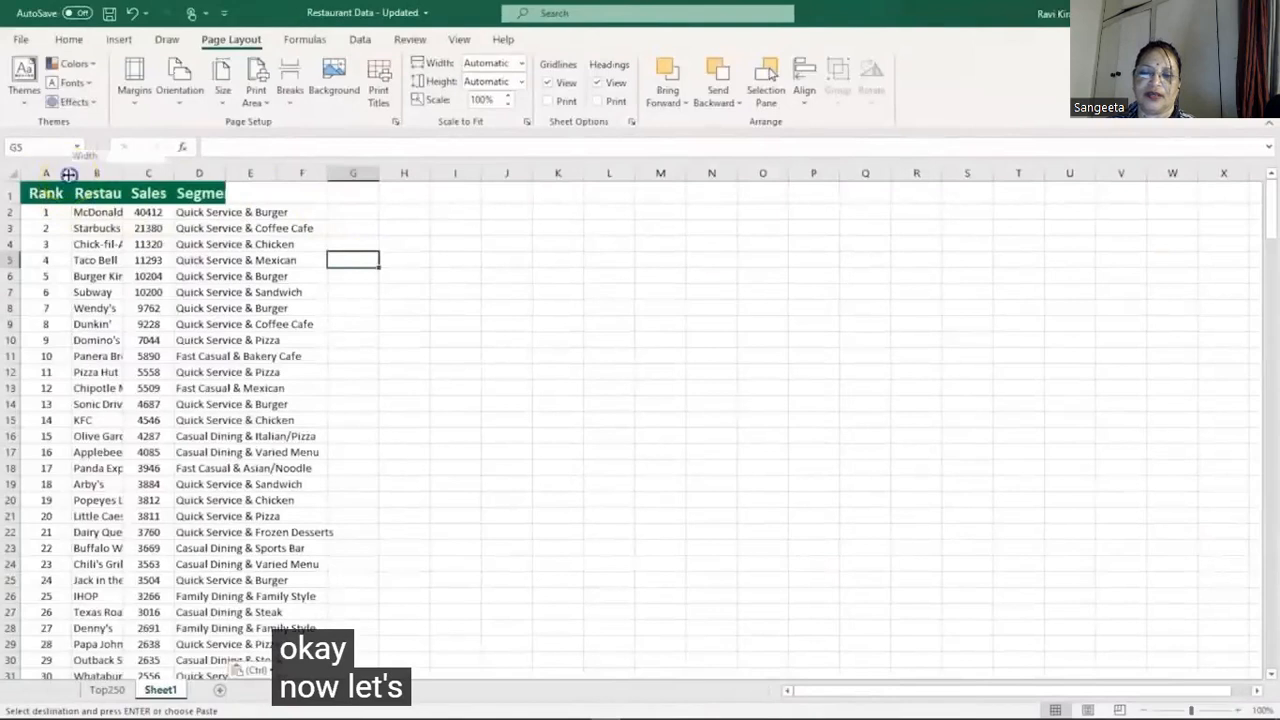
Narrow the Rank column slightly and autofit the Restaurant, Sales and Segment_Category columns on the new sheet
drag(69, 174, 62, 174)
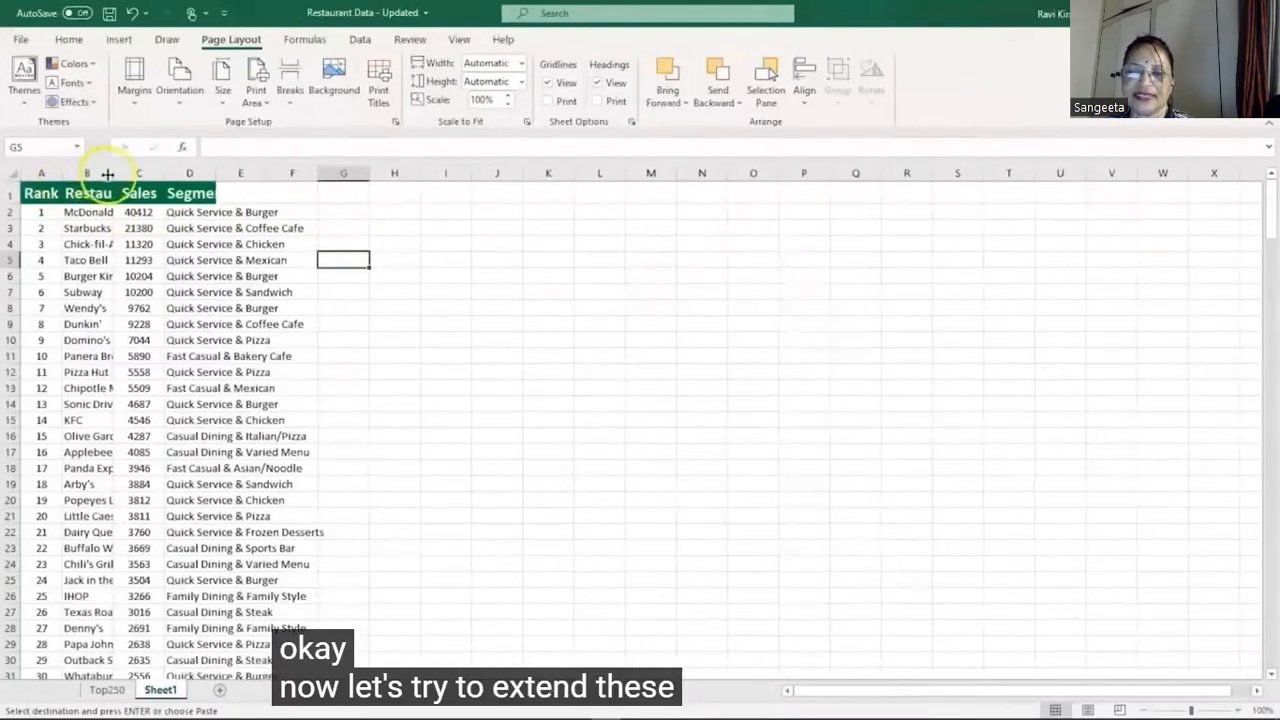
double_click(111, 174)
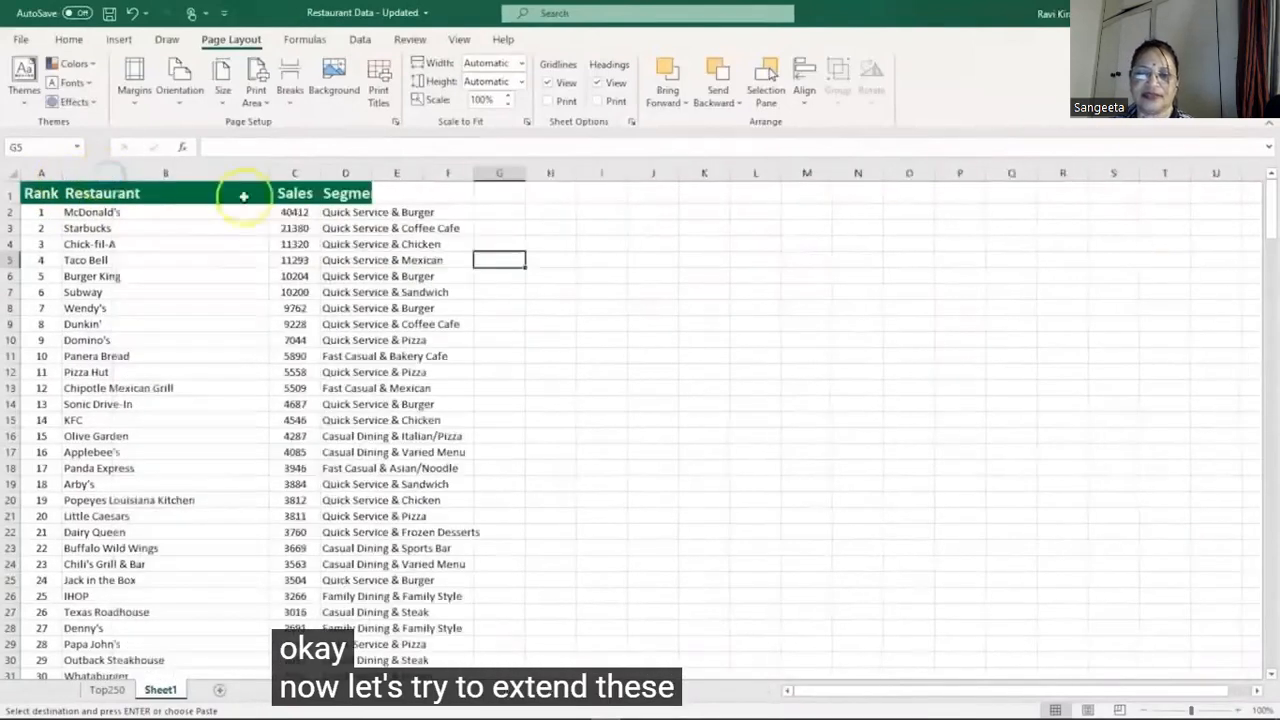
double_click(316, 173)
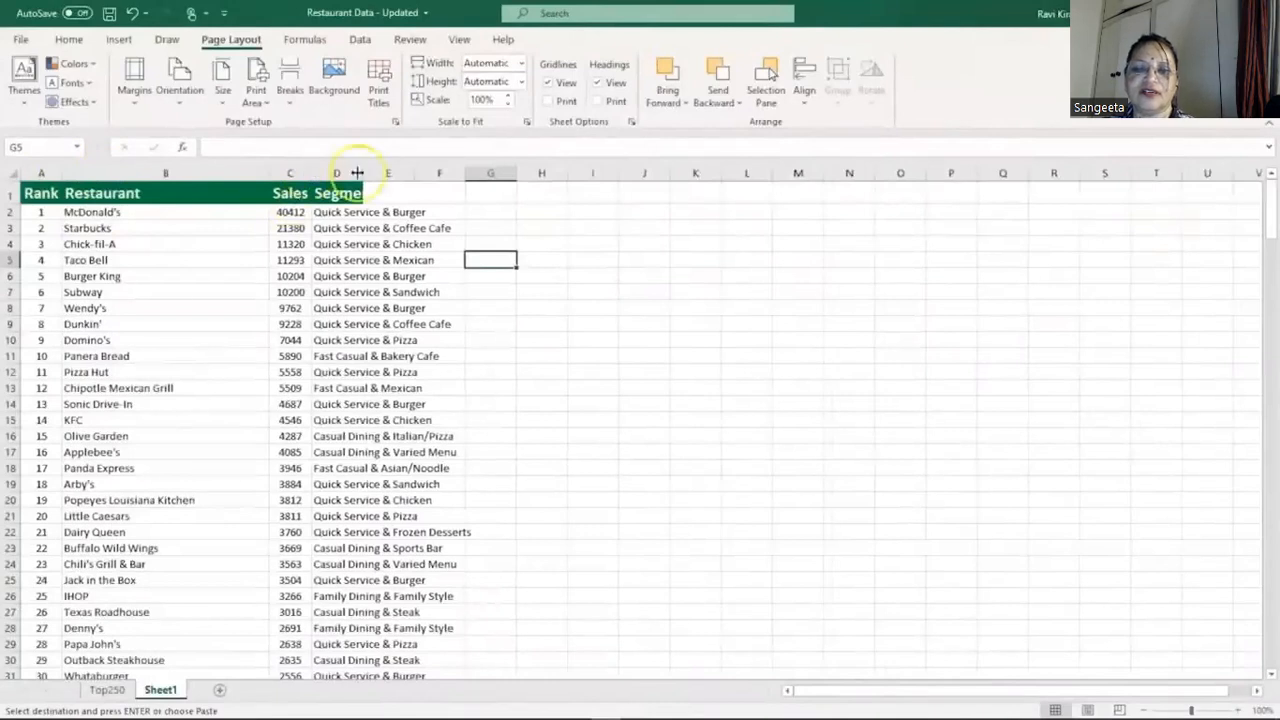
double_click(357, 173)
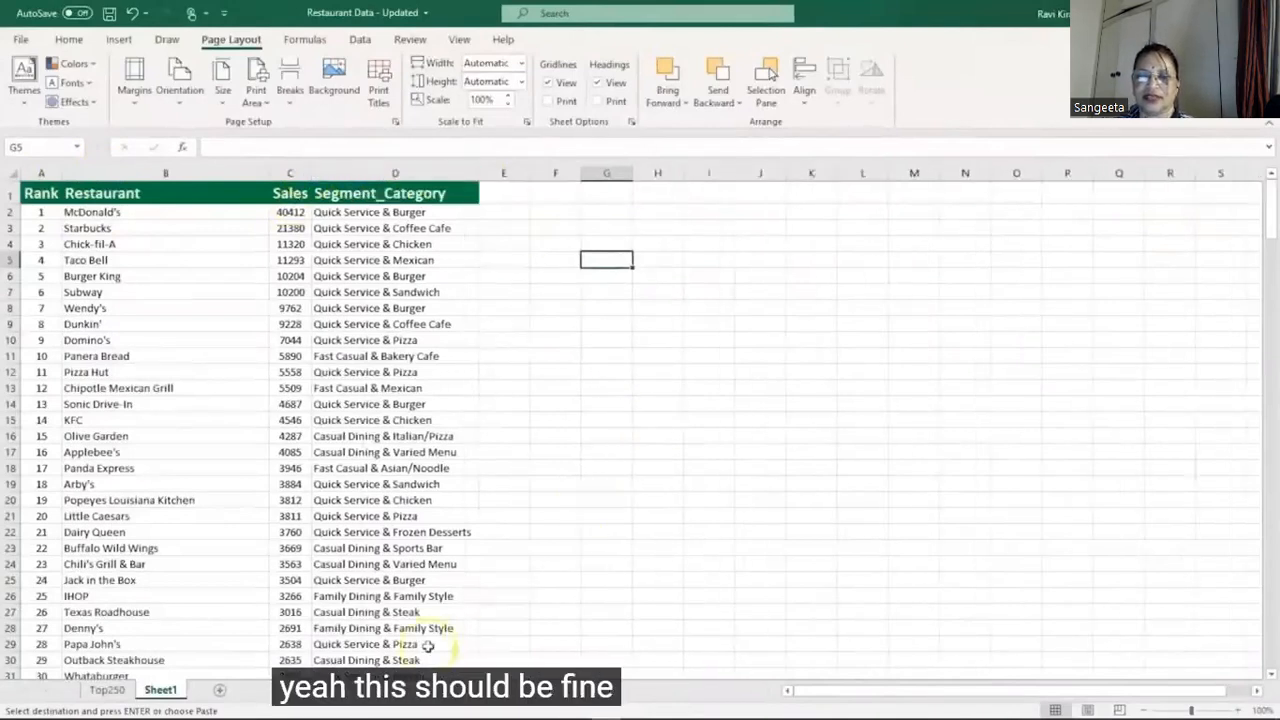
Rename the new sheet as "Restraunt sheet 2" and return to the Top250 sheet
double_click(163, 690)
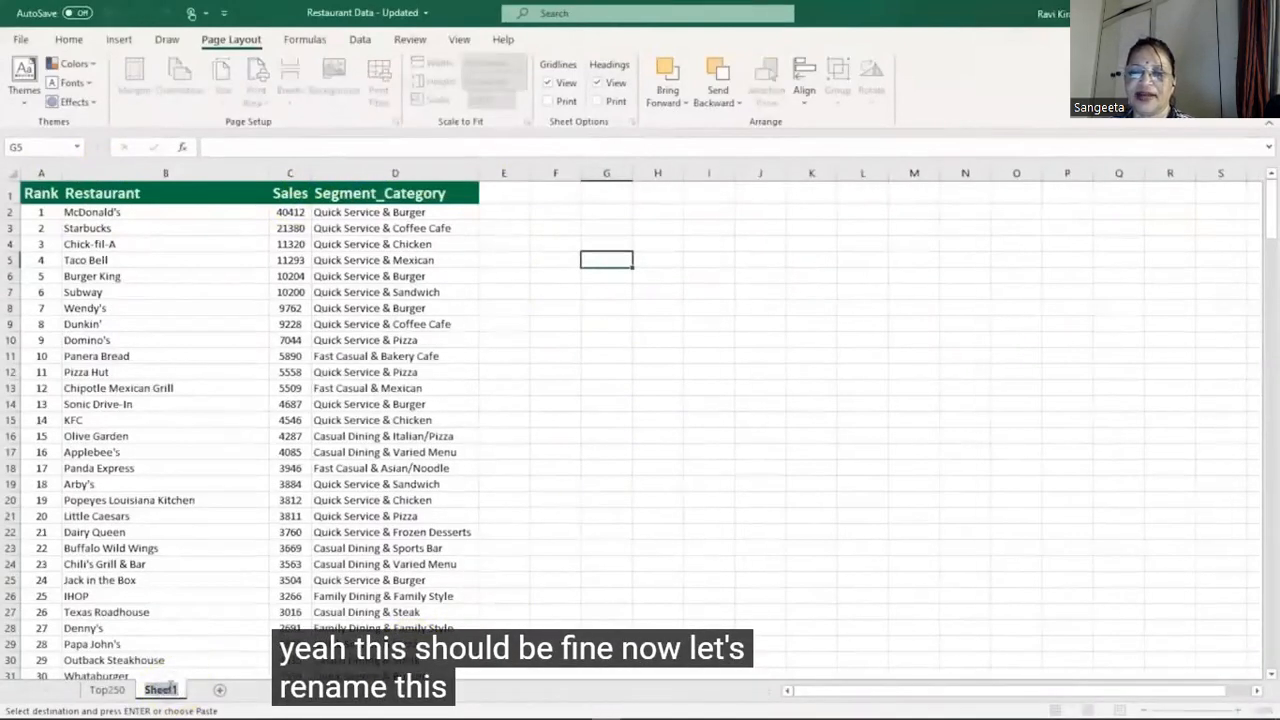
text(Sheet)
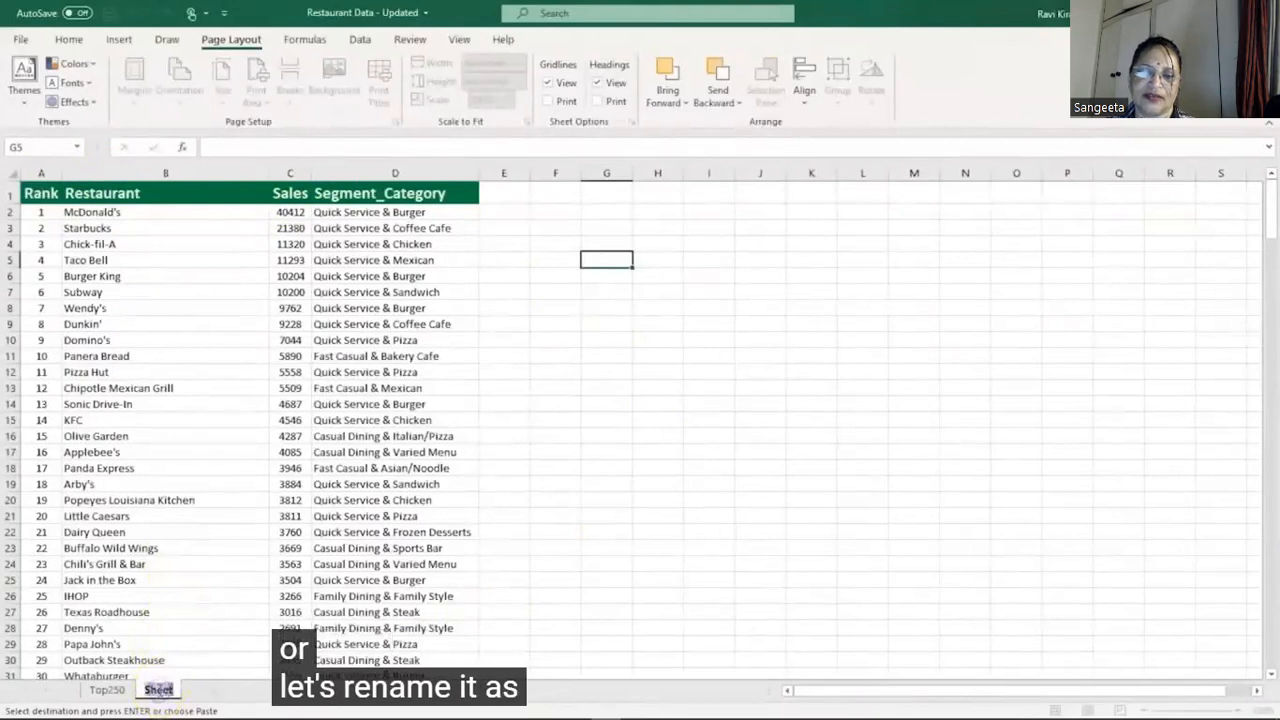
text(sta)
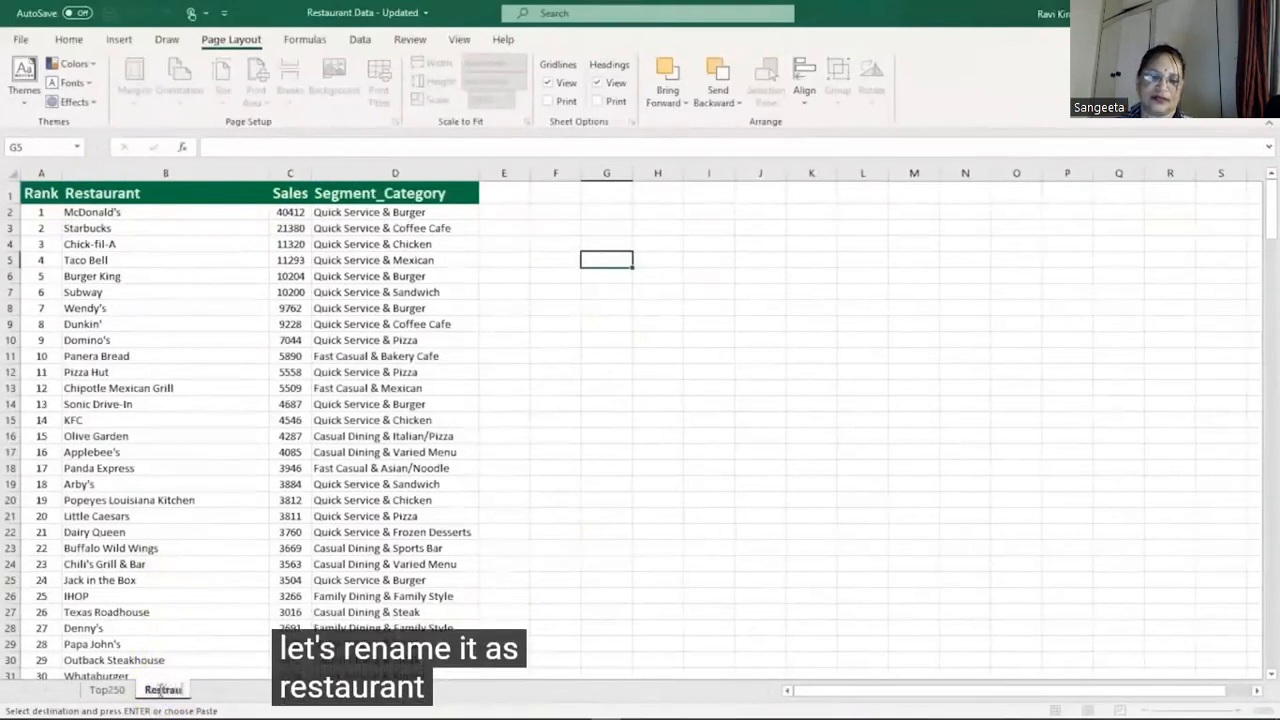
text(raunt sheet)
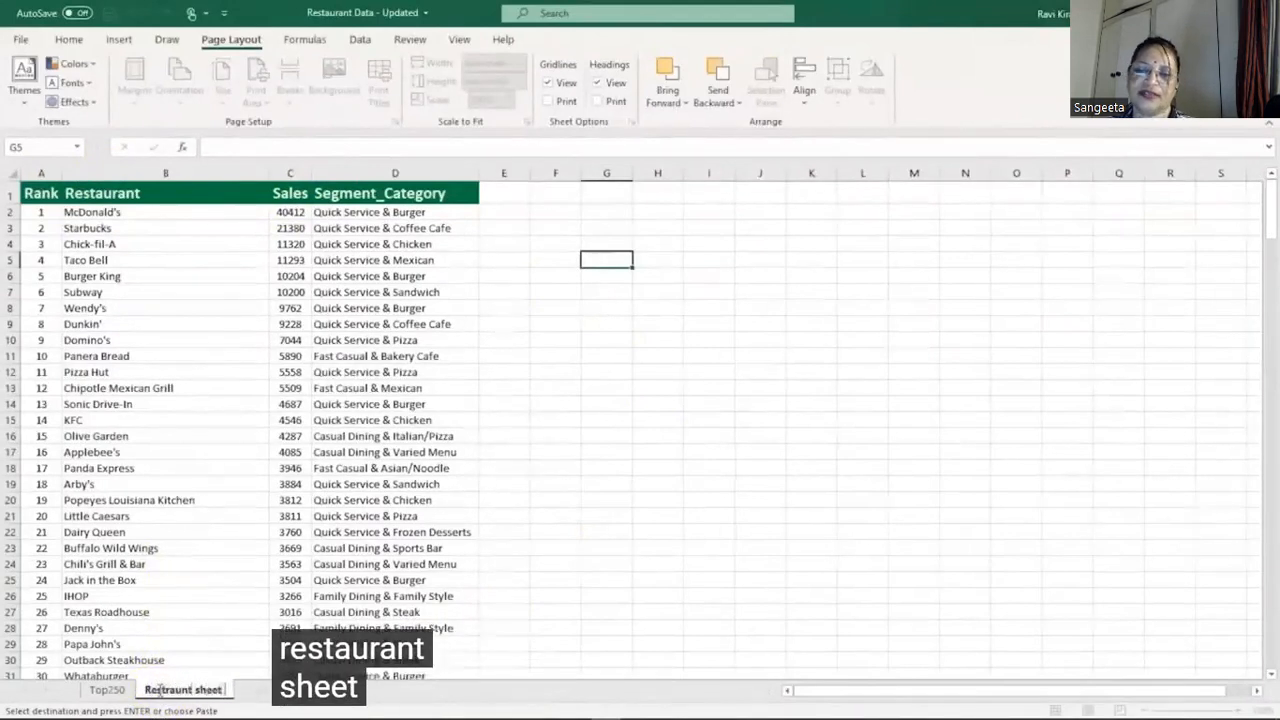
text( 2)
key(Return)
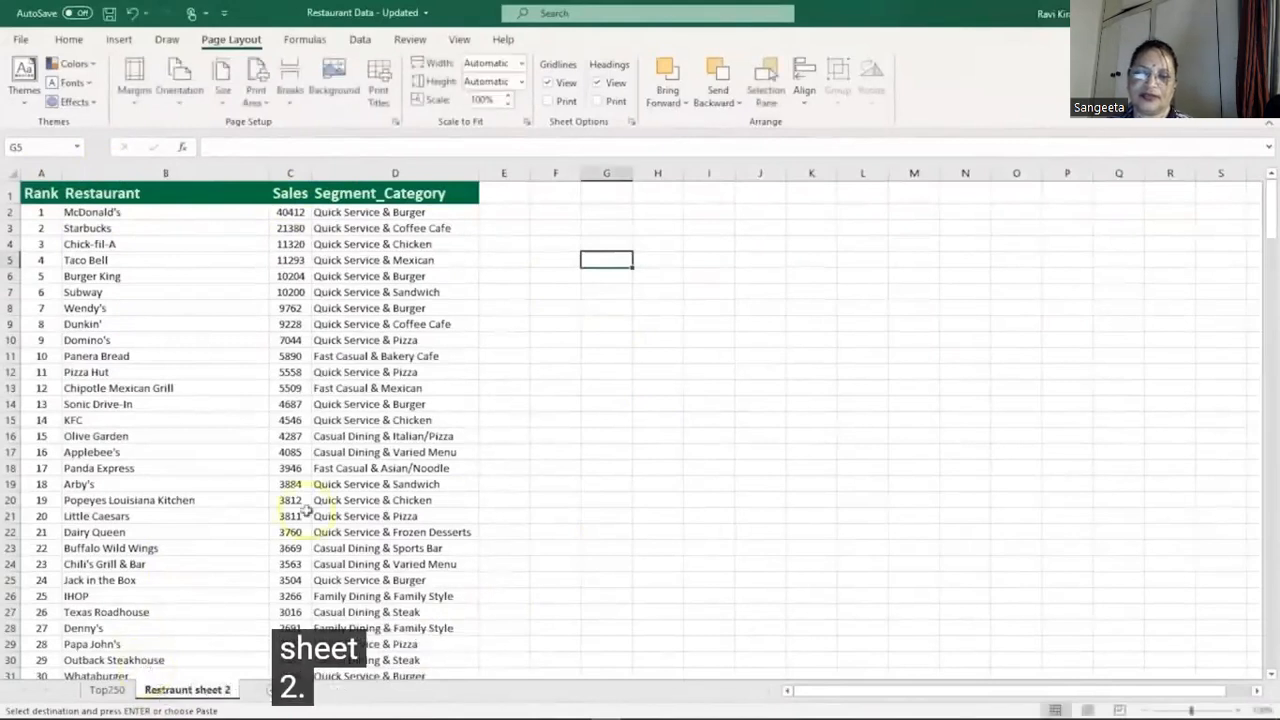
click(107, 690)
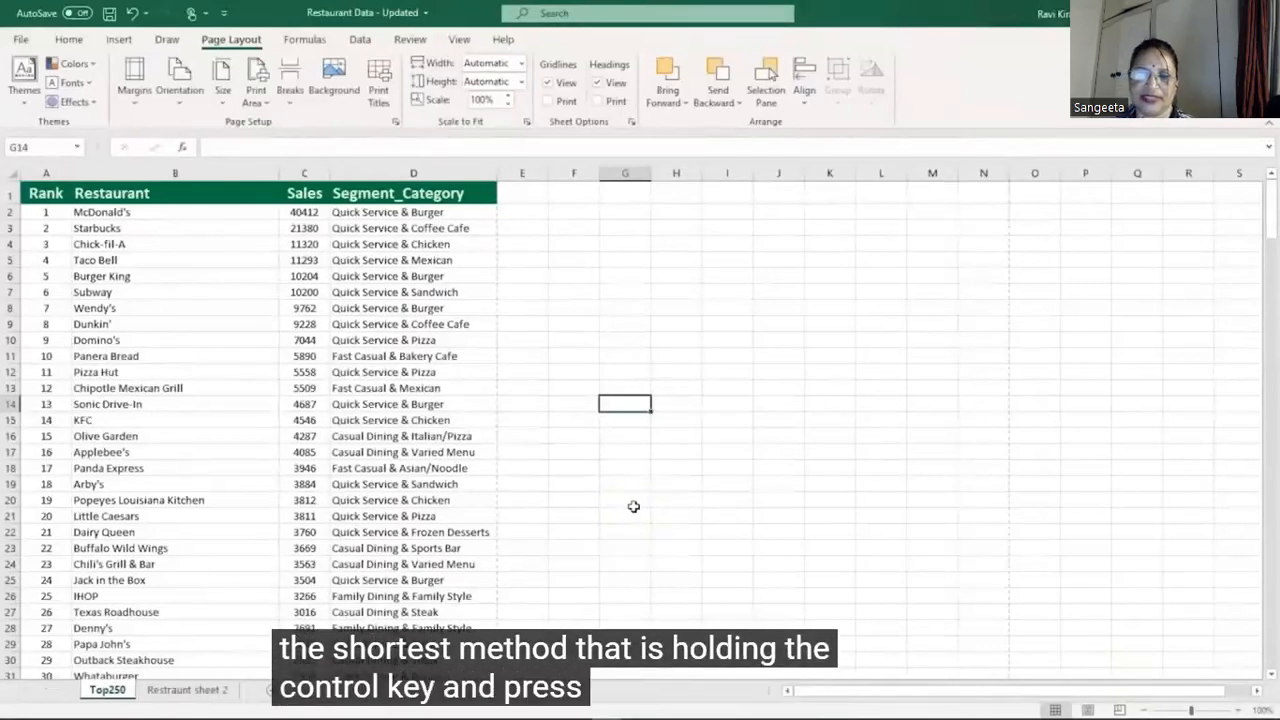
Check the Top250 sheet's print preview under Print Active Sheets and look through the sheet's rows
key(ctrl+p)
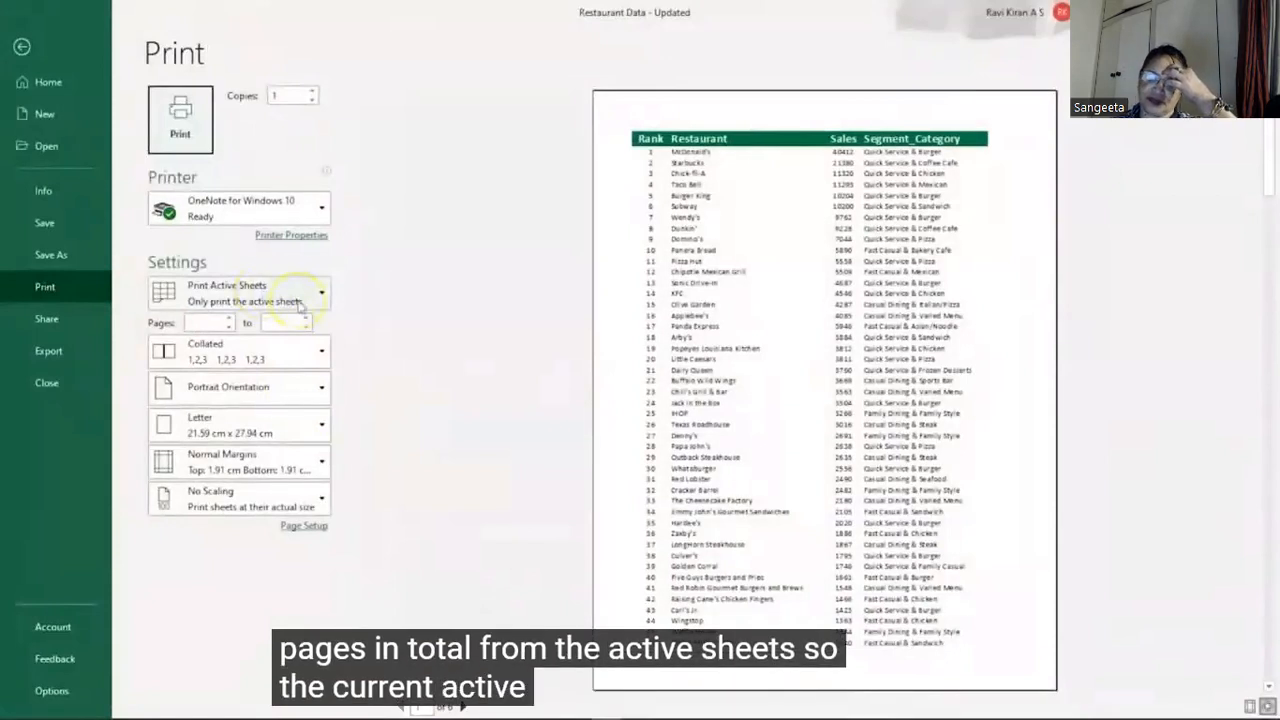
click(19, 50)
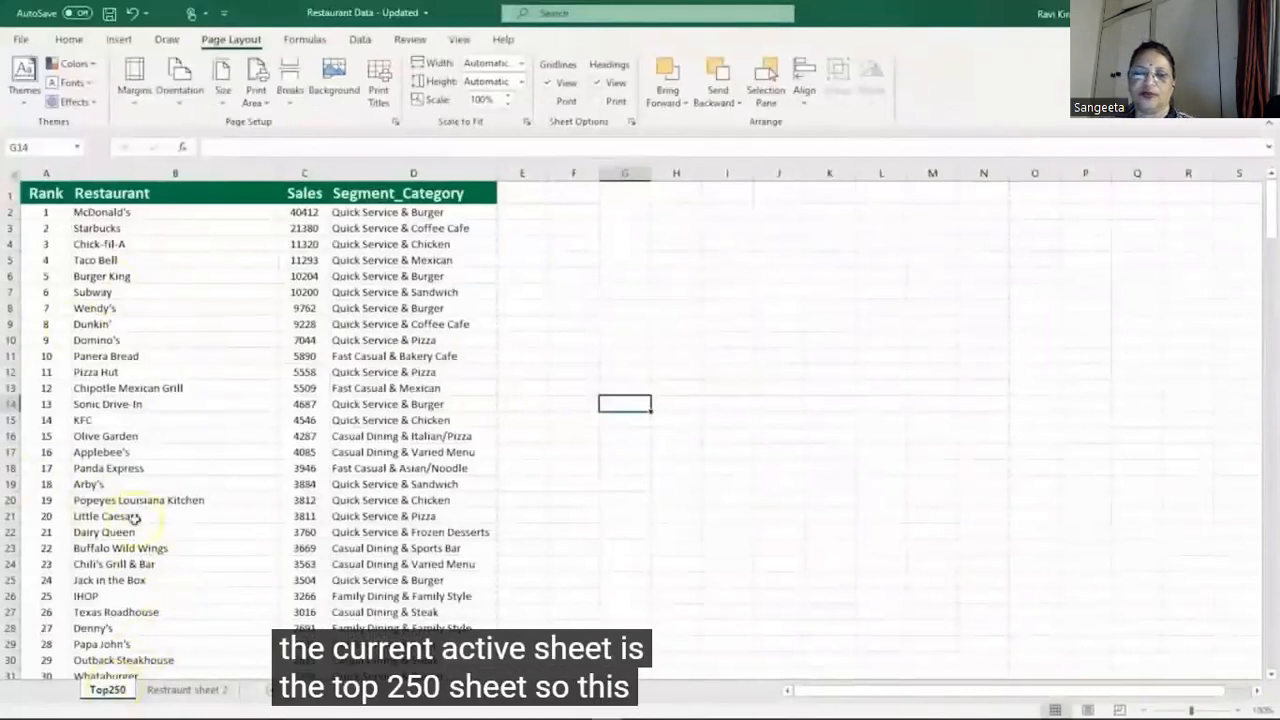
scroll(257, 420, down, 3)
scroll(257, 422, down, 14)
scroll(257, 422, down, 9)
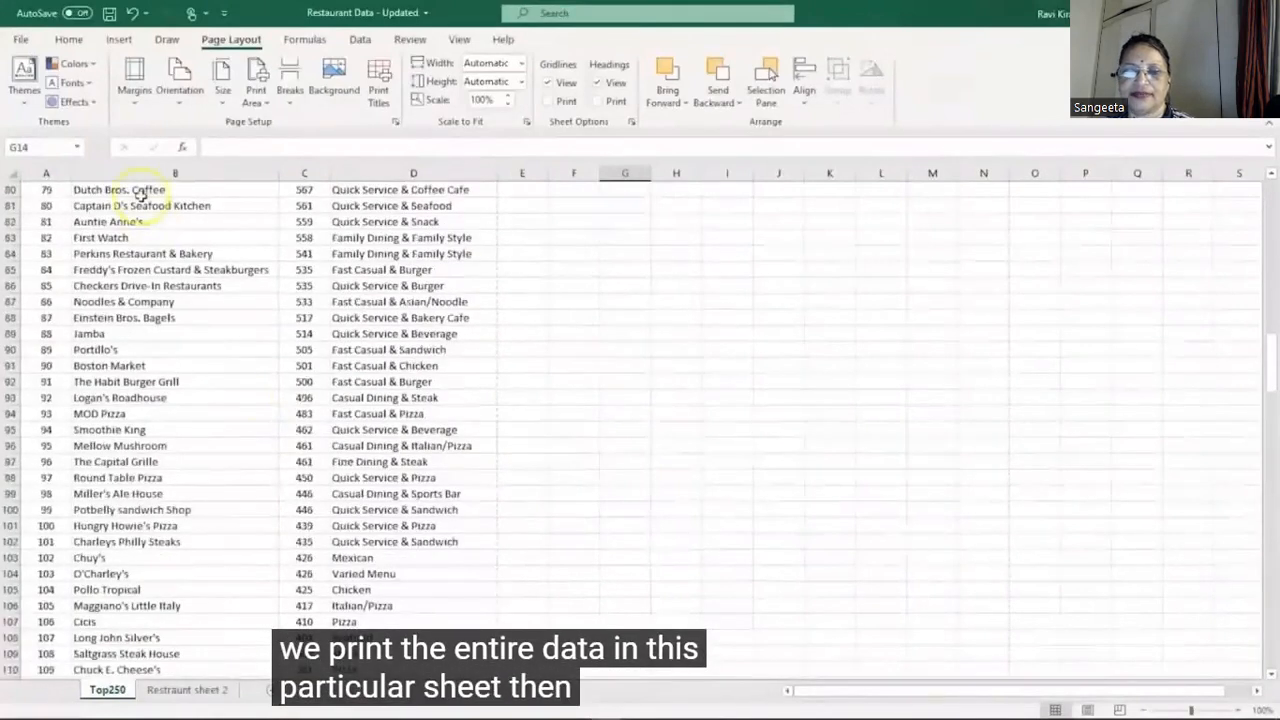
Set the print scope to Print Entire Workbook
key(ctrl+p)
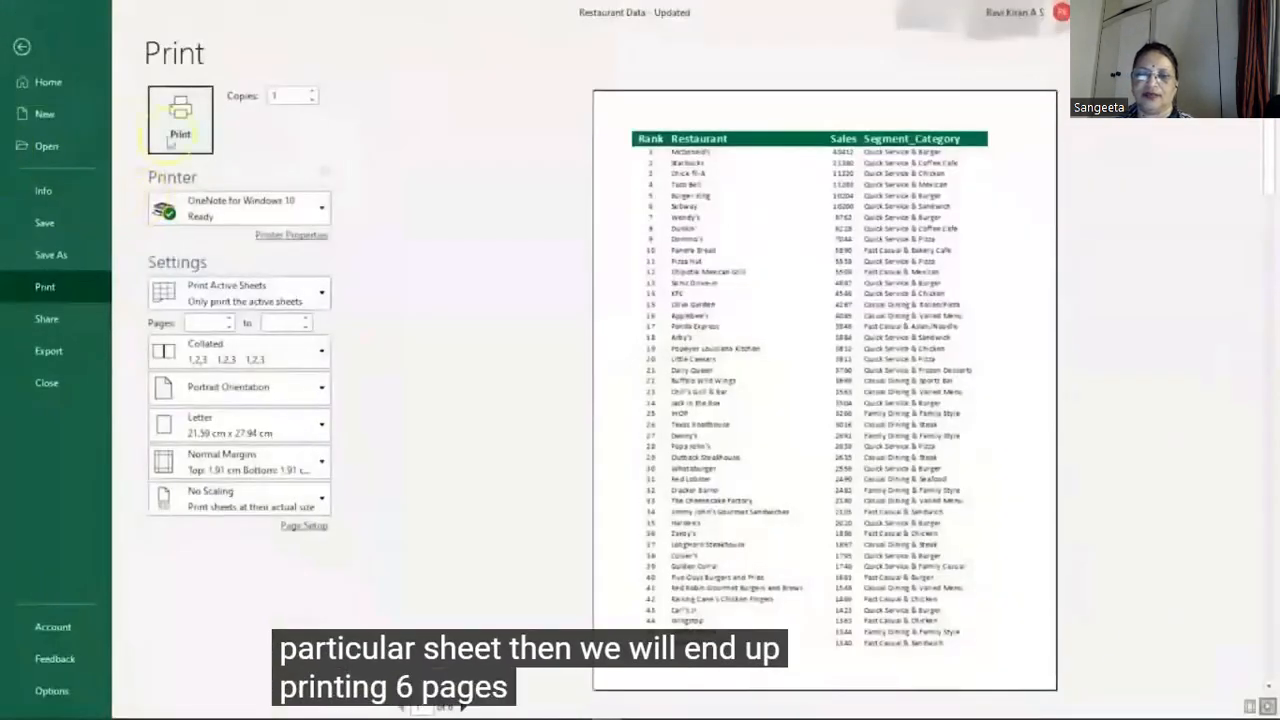
click(315, 290)
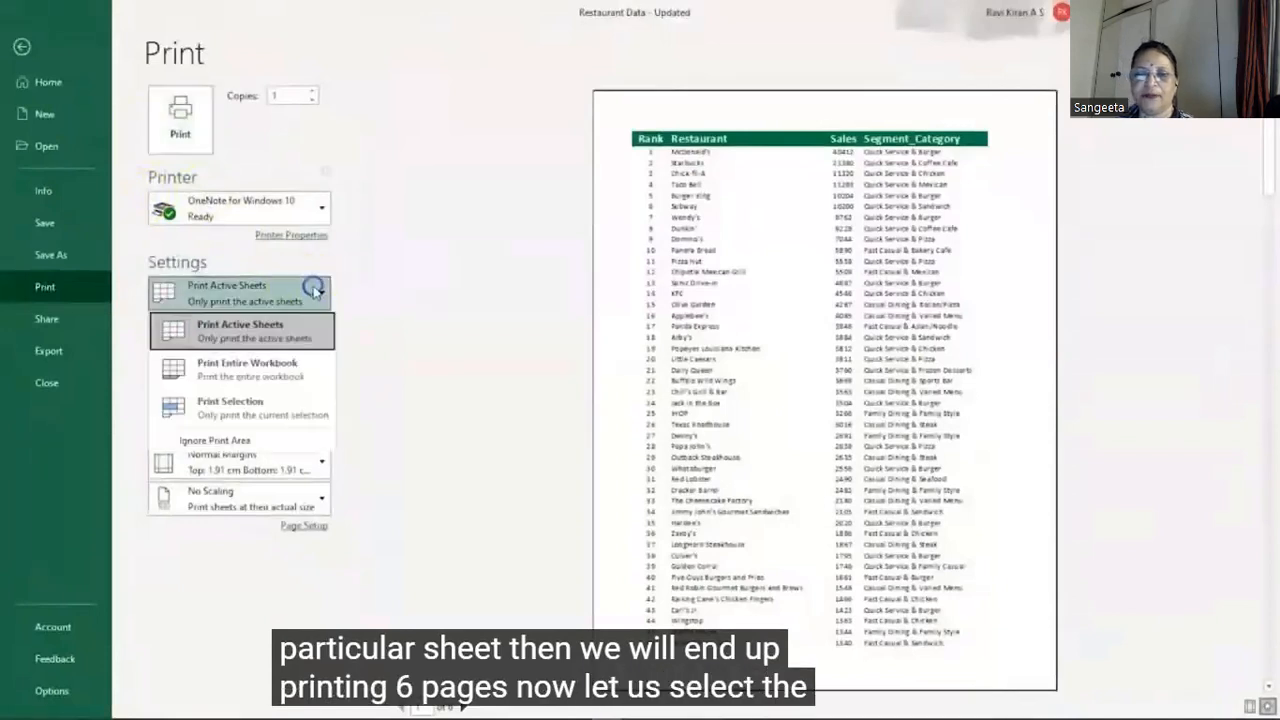
click(290, 365)
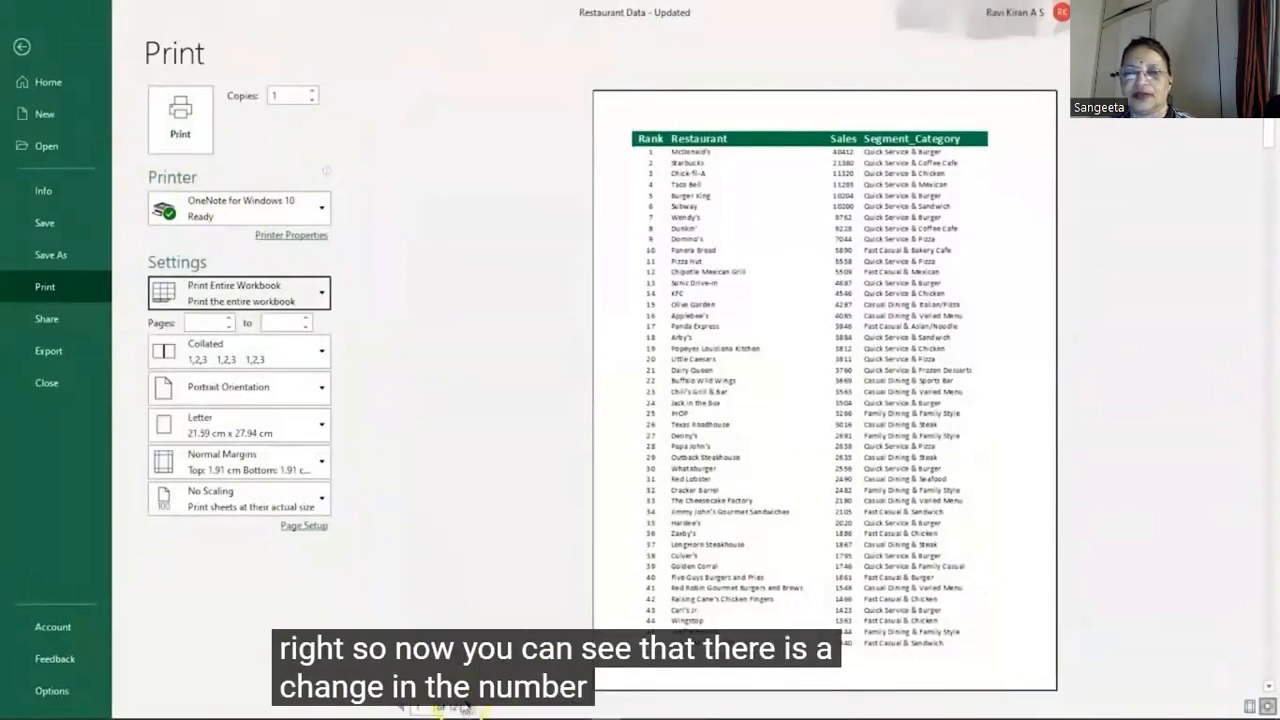
Look at the Top250 and Restraunt sheet 2 worksheets that make up the workbook, ending on Top250
click(21, 46)
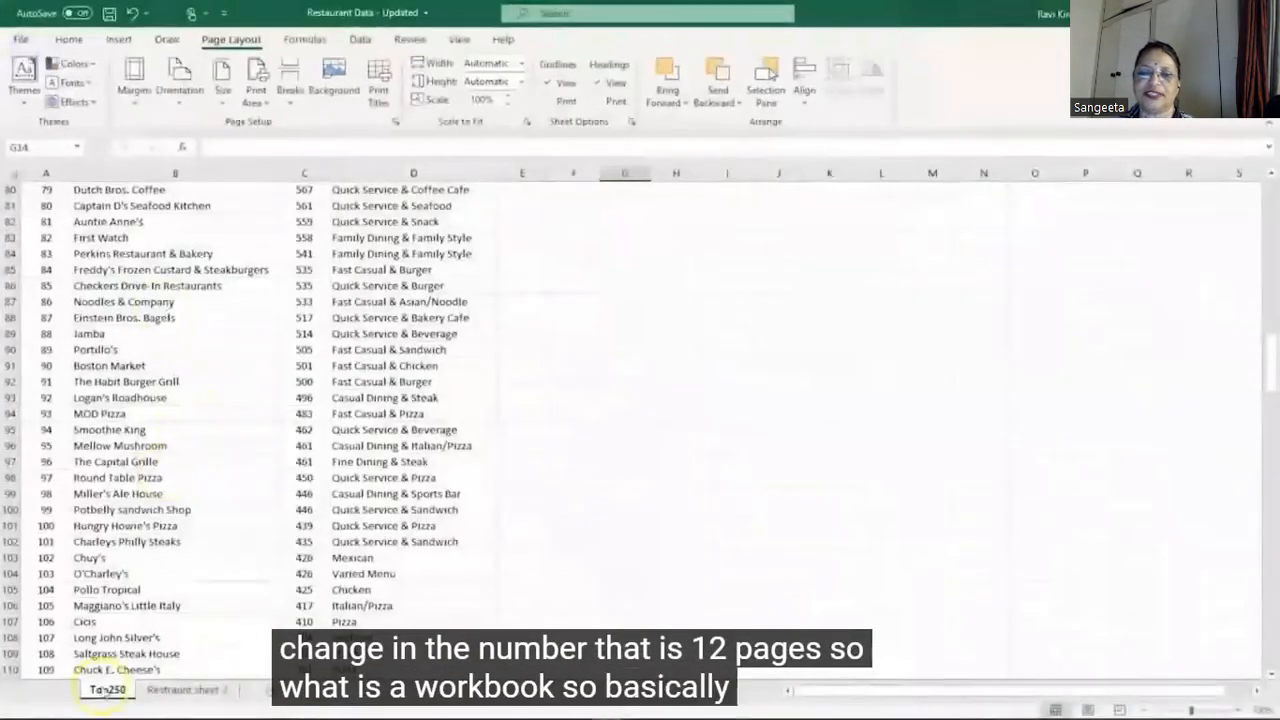
click(158, 692)
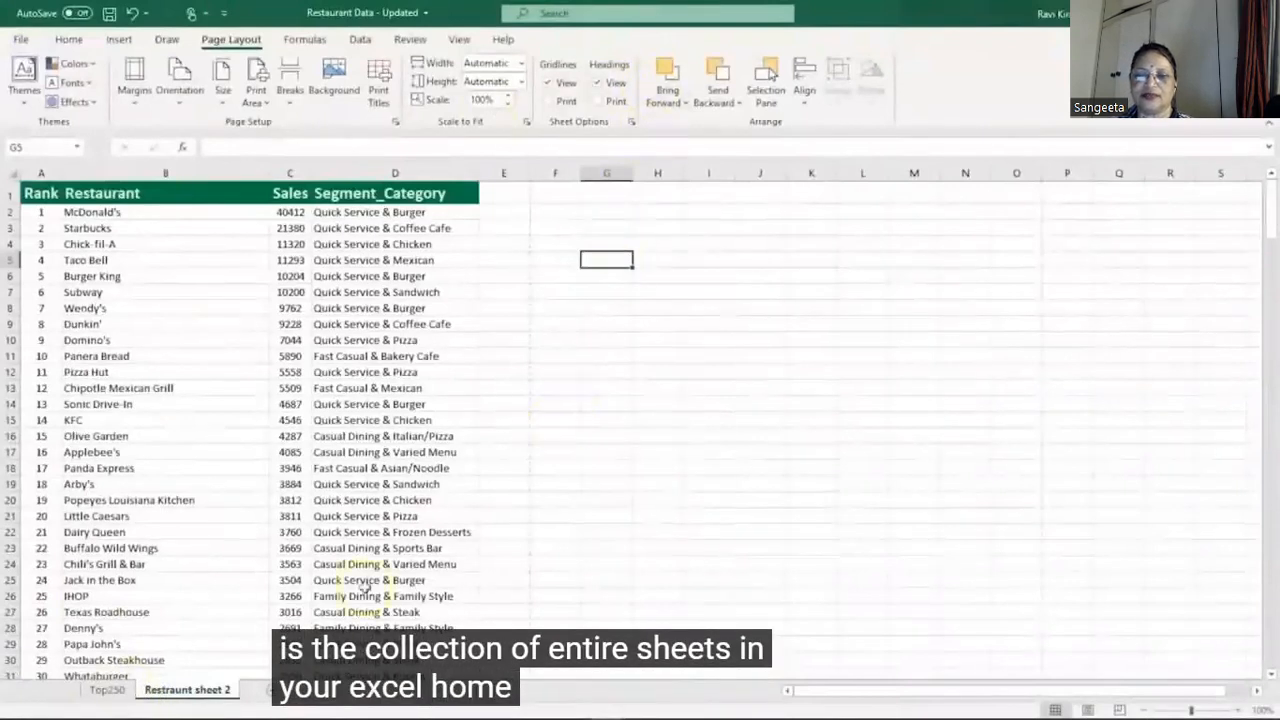
click(100, 692)
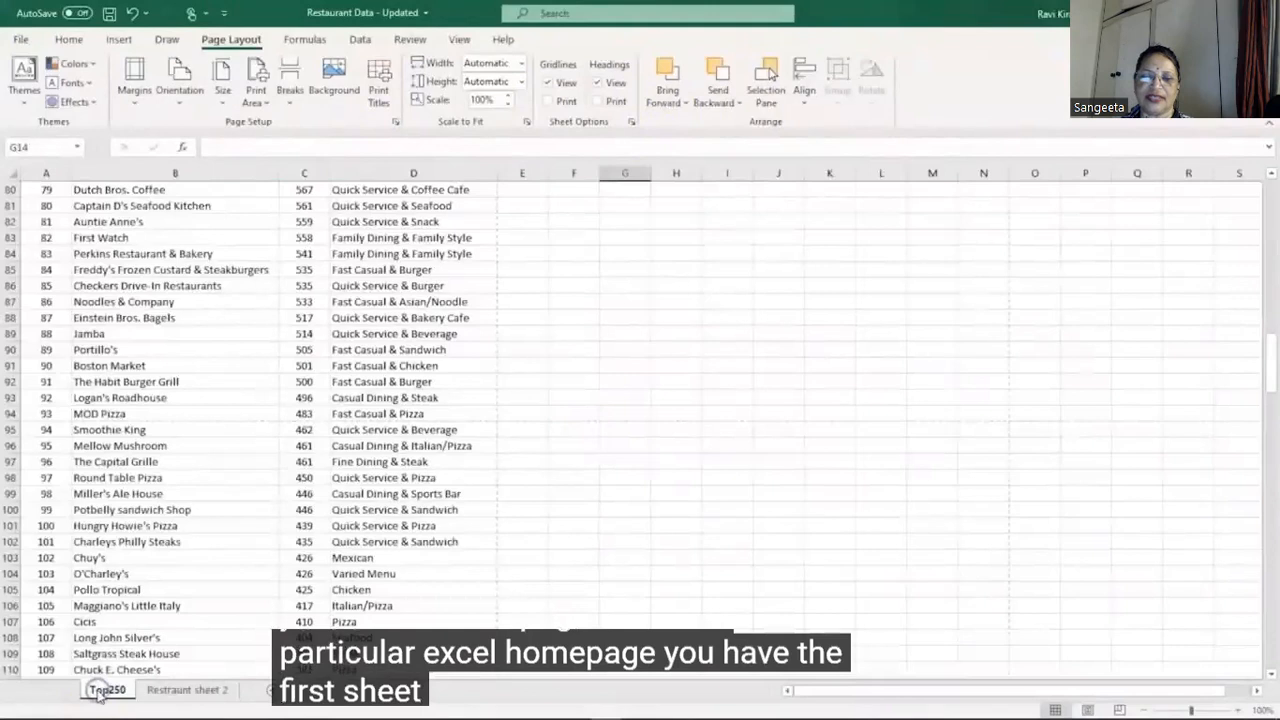
click(160, 690)
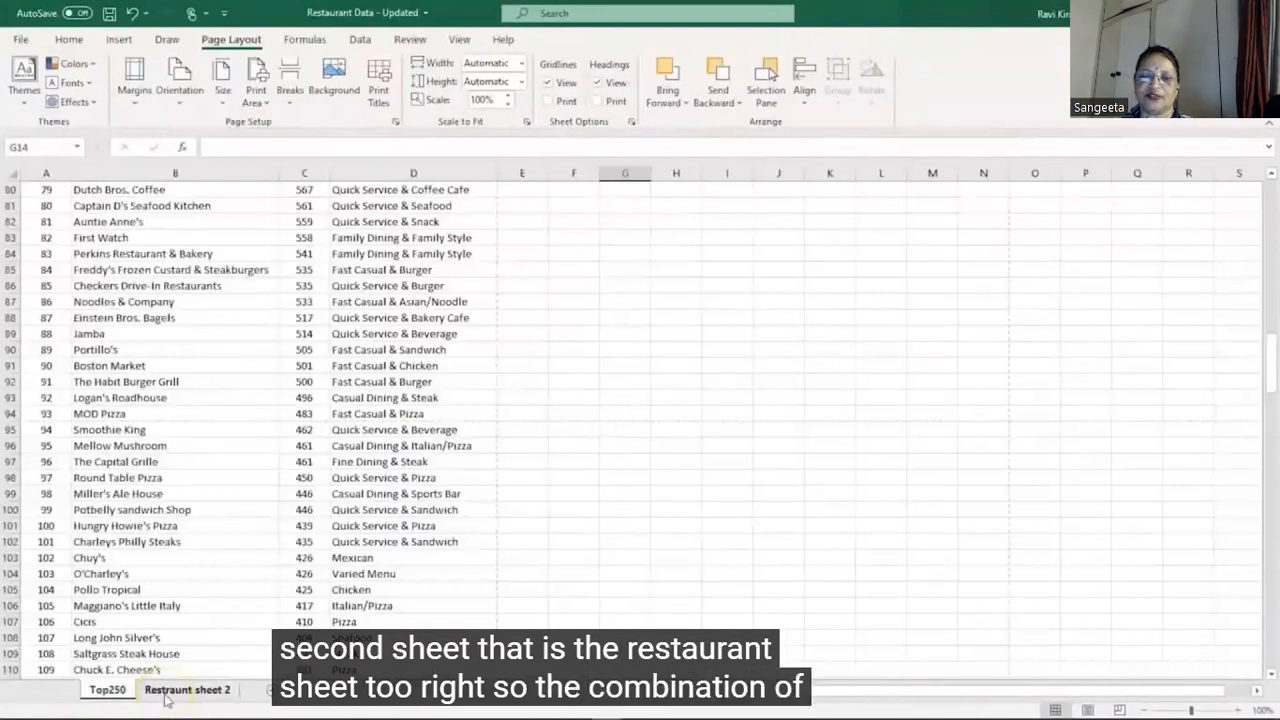
click(108, 690)
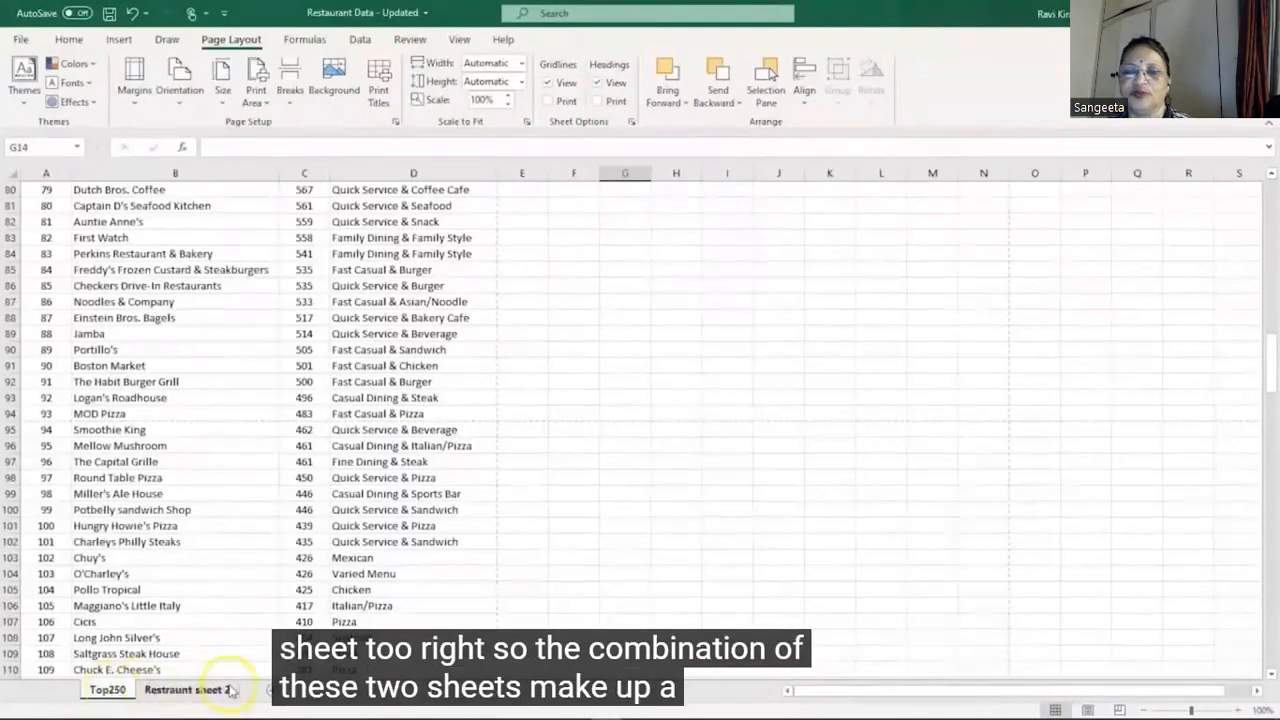
Review the print scope options again and choose Print Selection
key(ctrl+p)
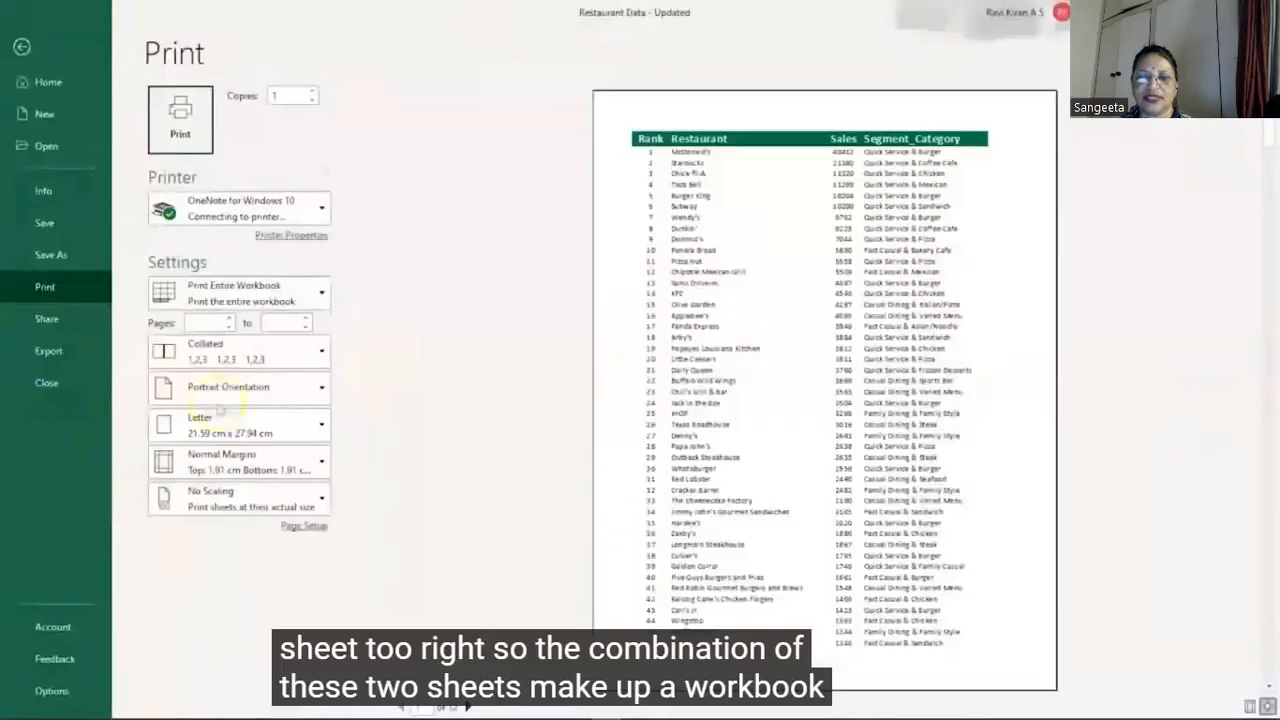
click(262, 290)
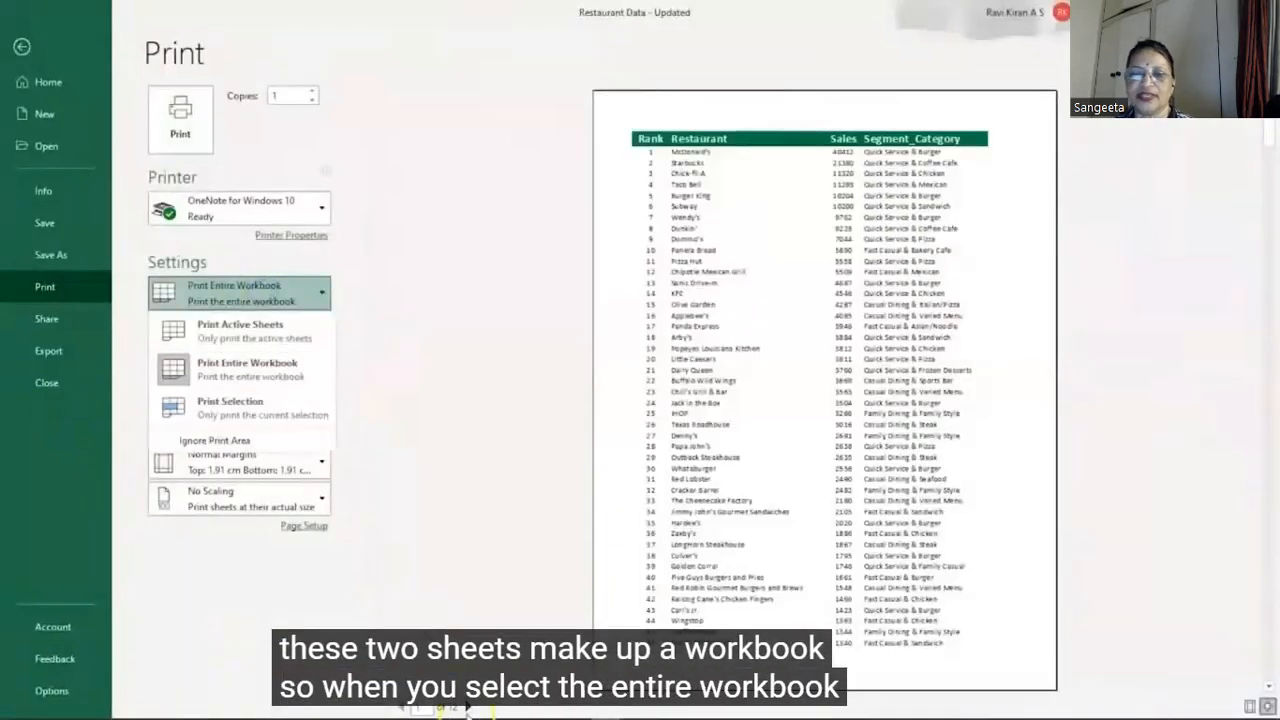
click(322, 369)
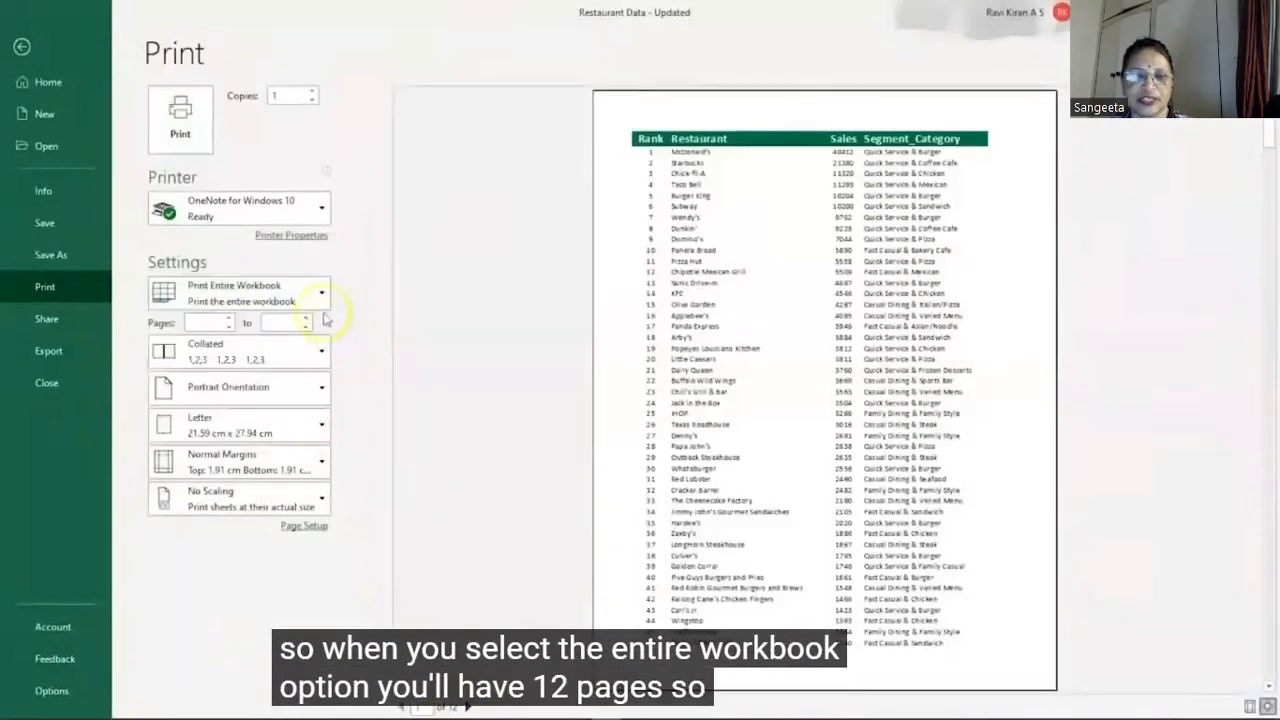
click(318, 293)
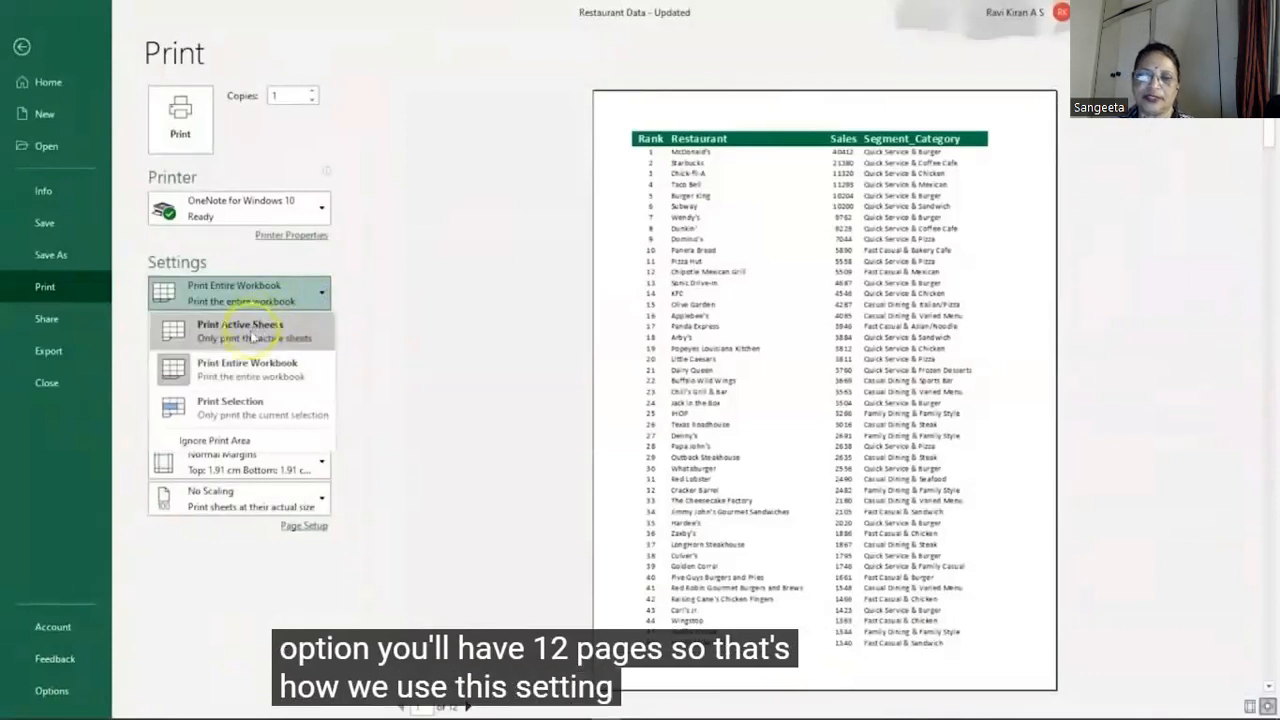
click(236, 411)
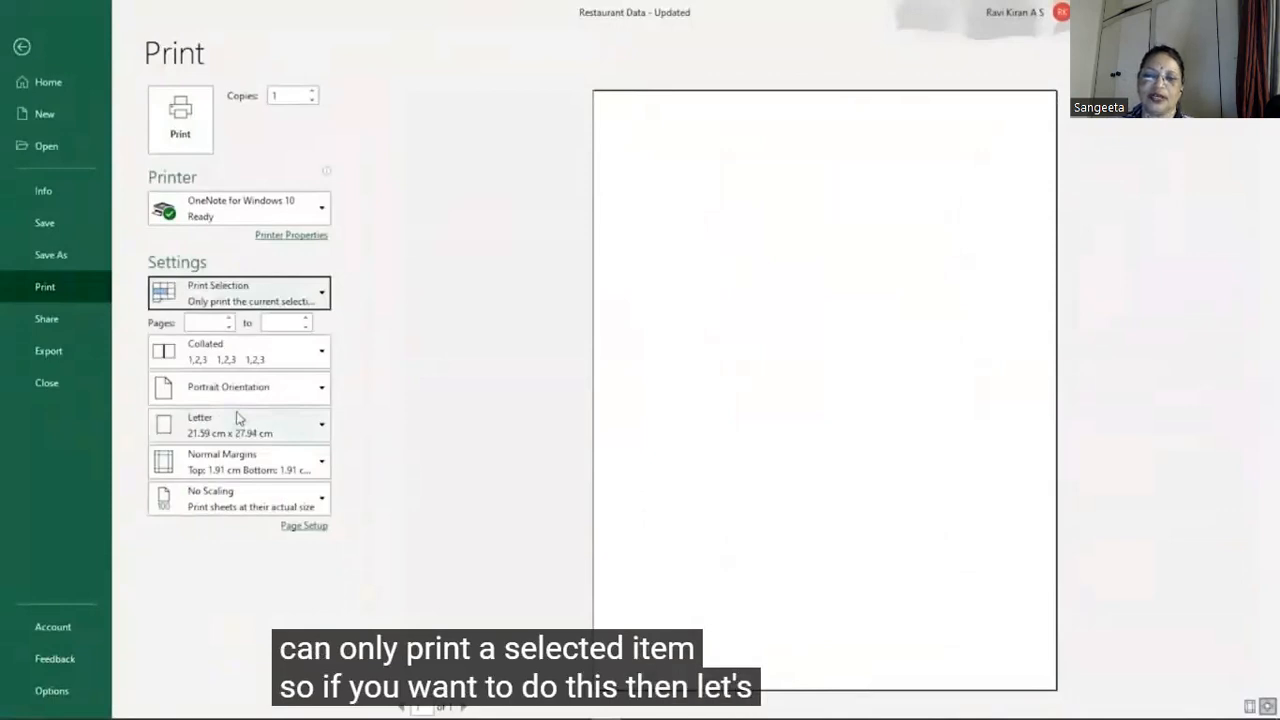
Select the header and the first eleven restaurants on the Top250 sheet, range A1:E12
key(Escape)
scroll(341, 431, up, 20)
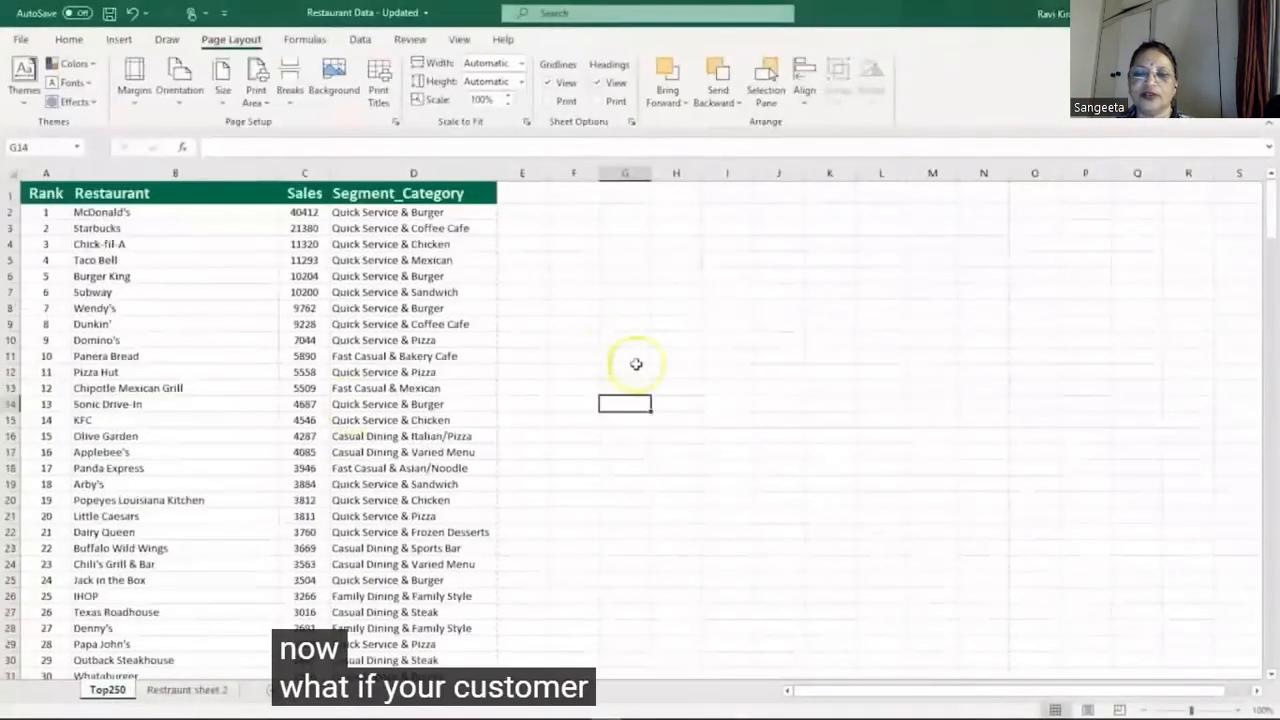
click(556, 398)
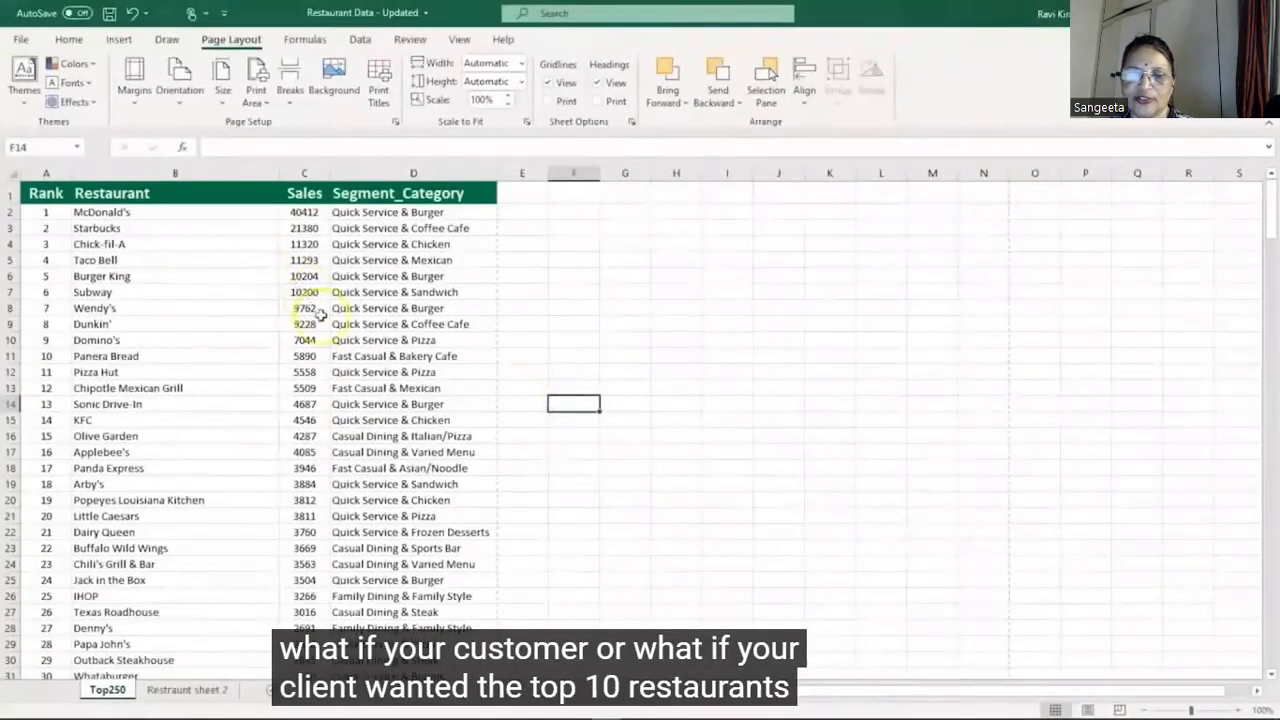
click(489, 357)
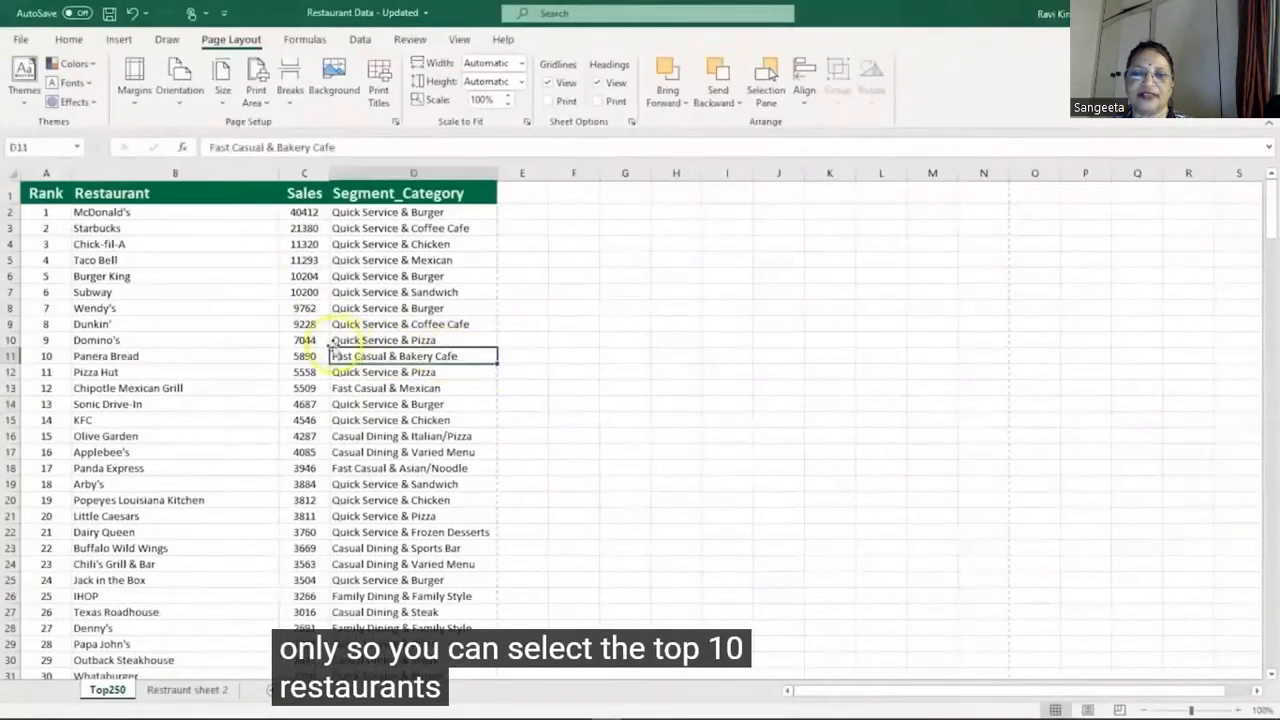
drag(302, 336, 371, 355)
click(554, 366)
drag(539, 367, 8, 194)
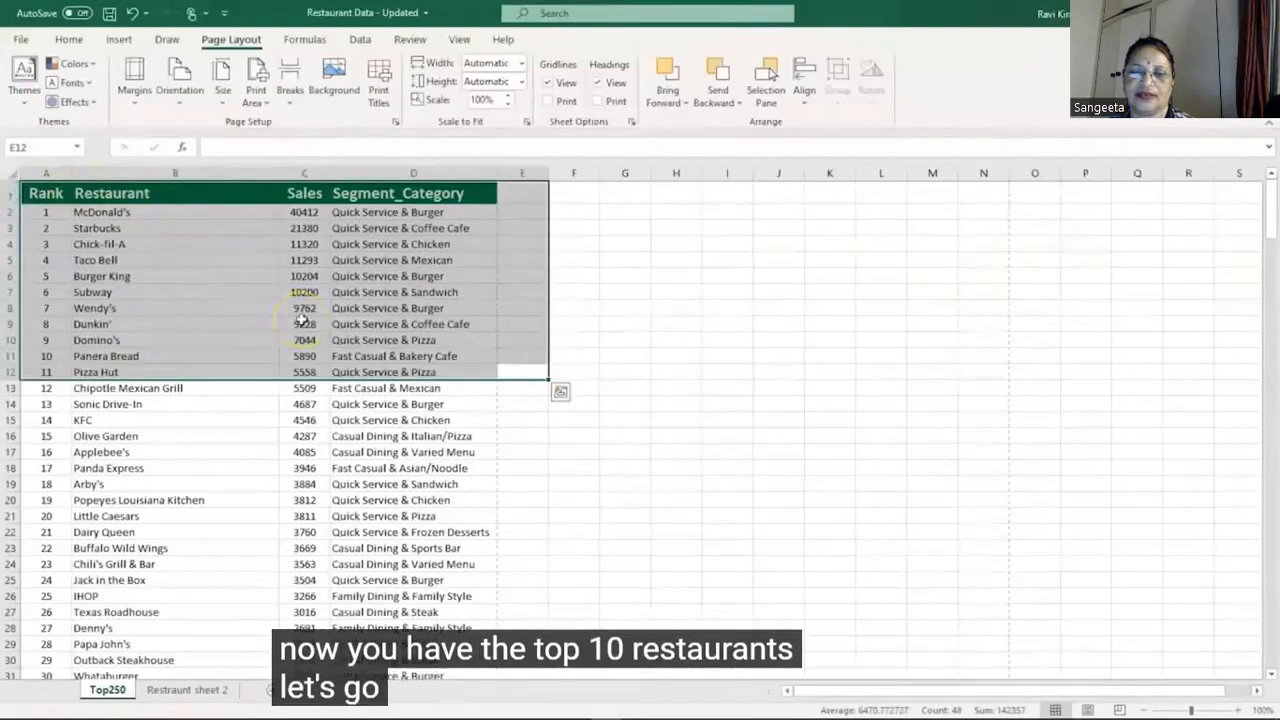
Preview the printout of the selected restaurant rows and view the print scope options, keeping Print Selection
key(ctrl+p)
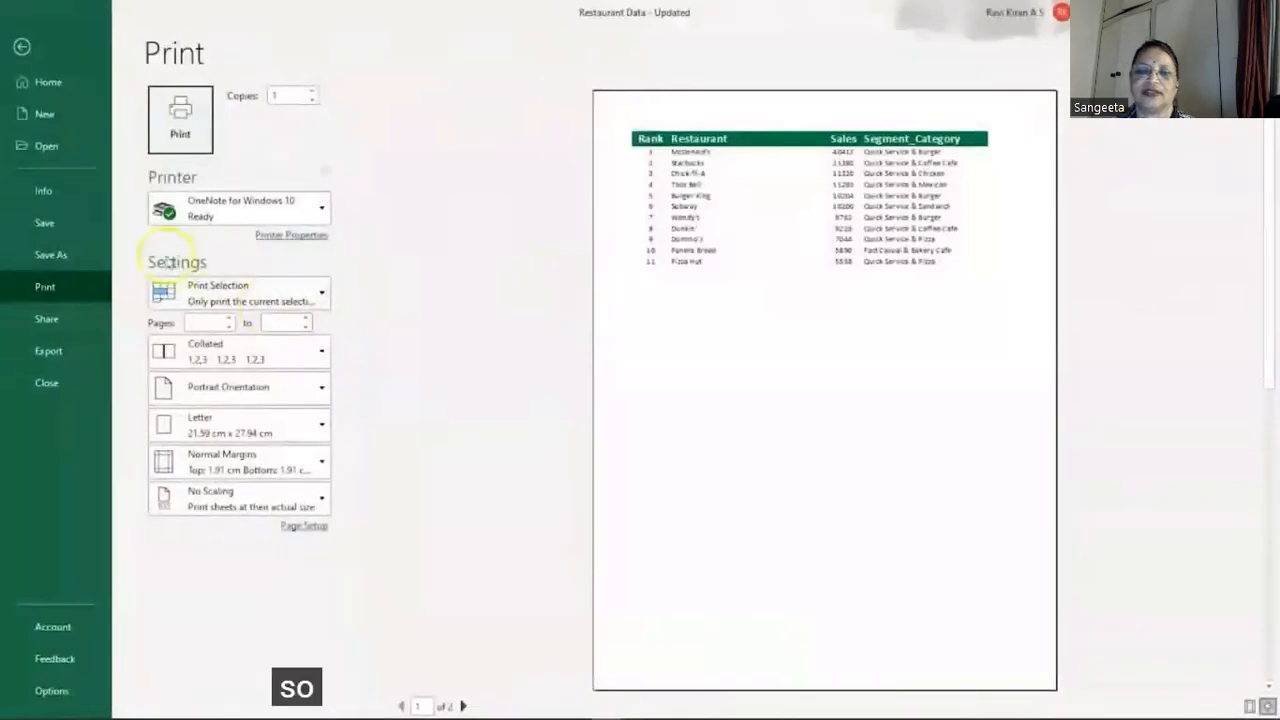
click(237, 300)
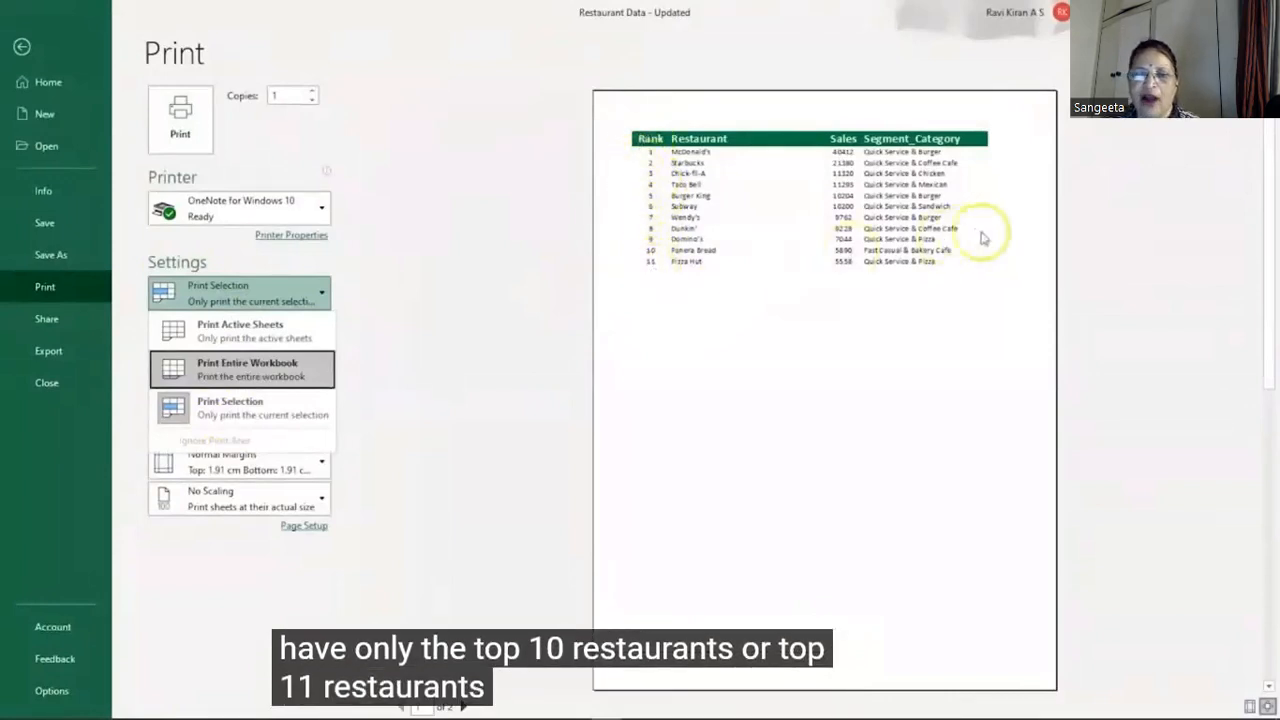
click(406, 411)
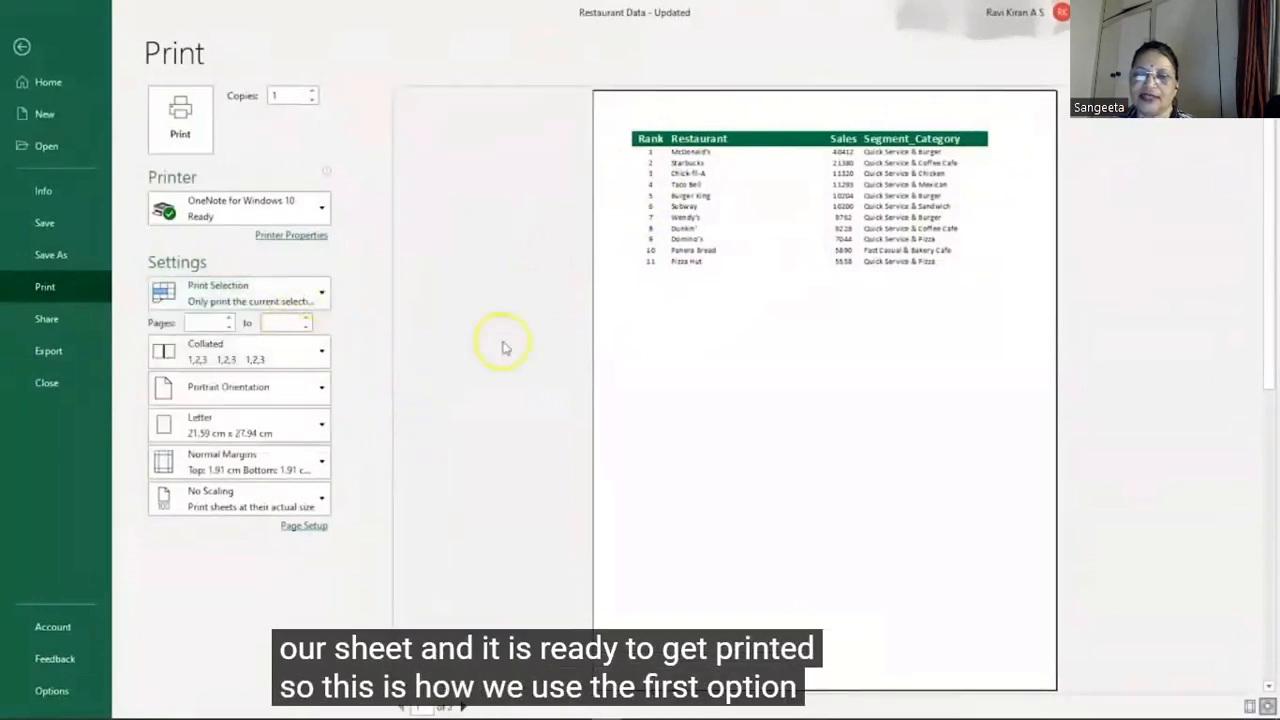
Clear the range selection on the sheet and examine the Collated and Uncollated print options, keeping Collated
key(Escape)
click(598, 339)
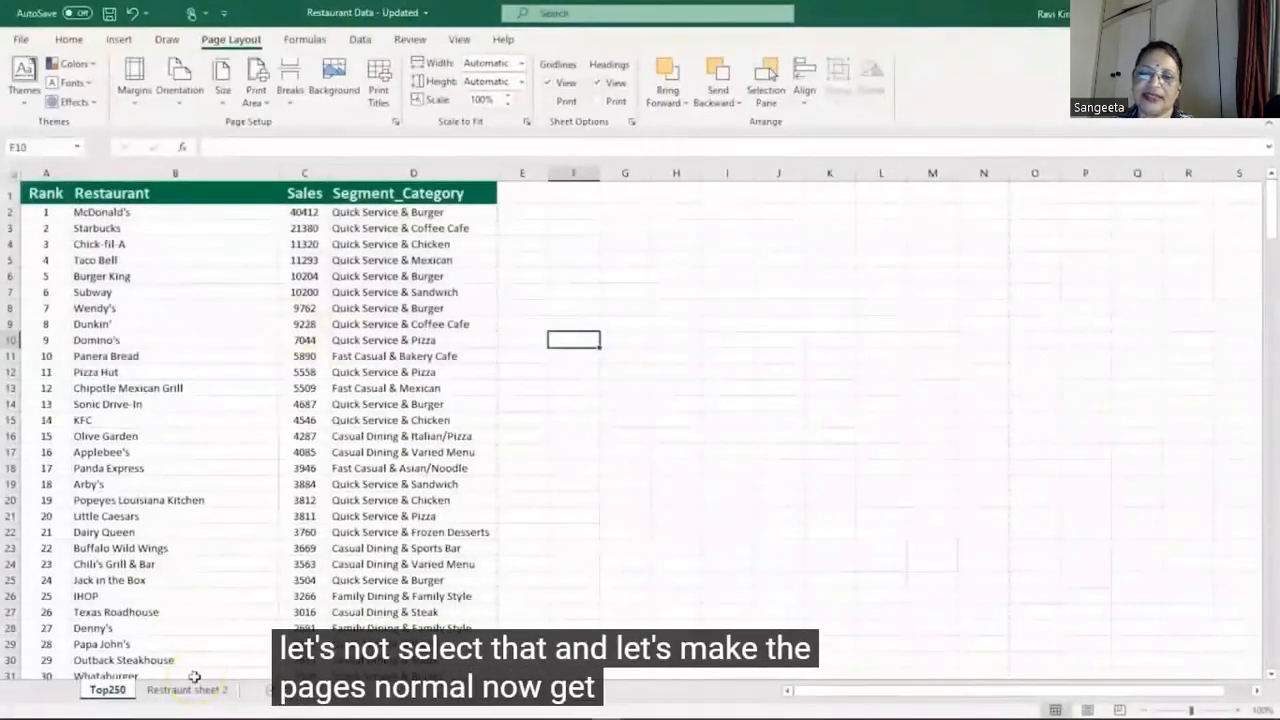
key(ctrl+p)
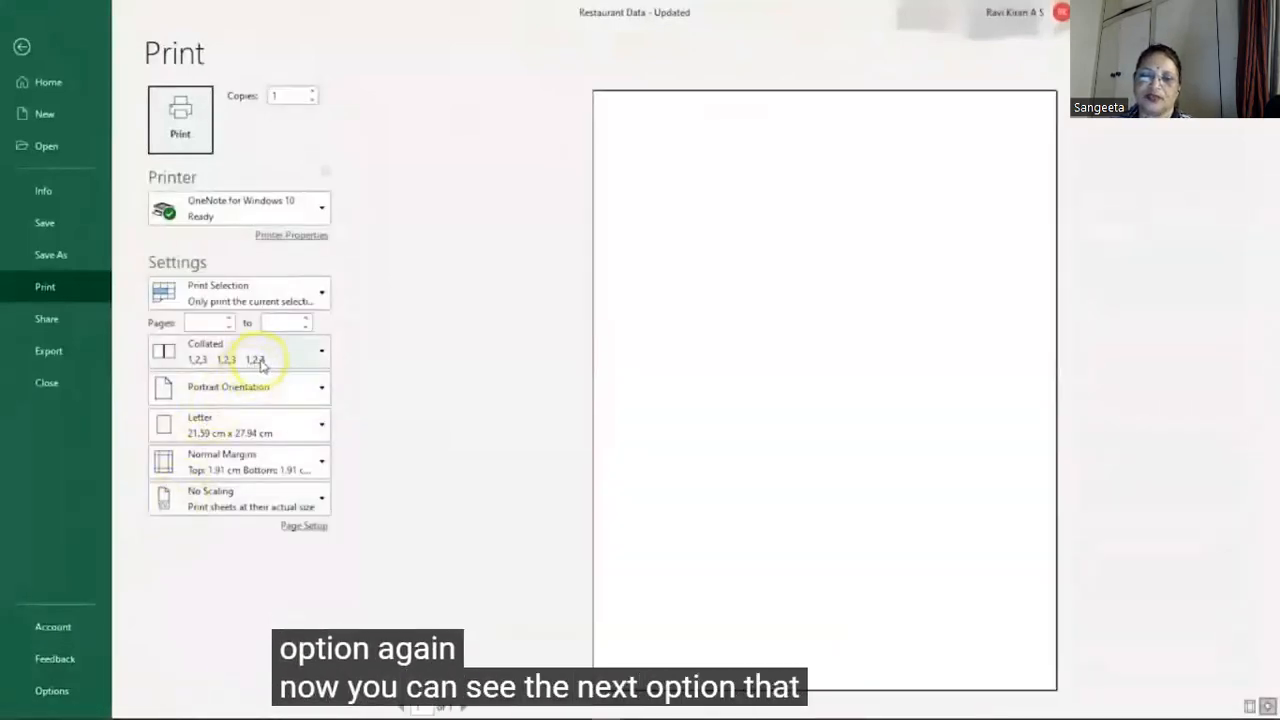
click(322, 350)
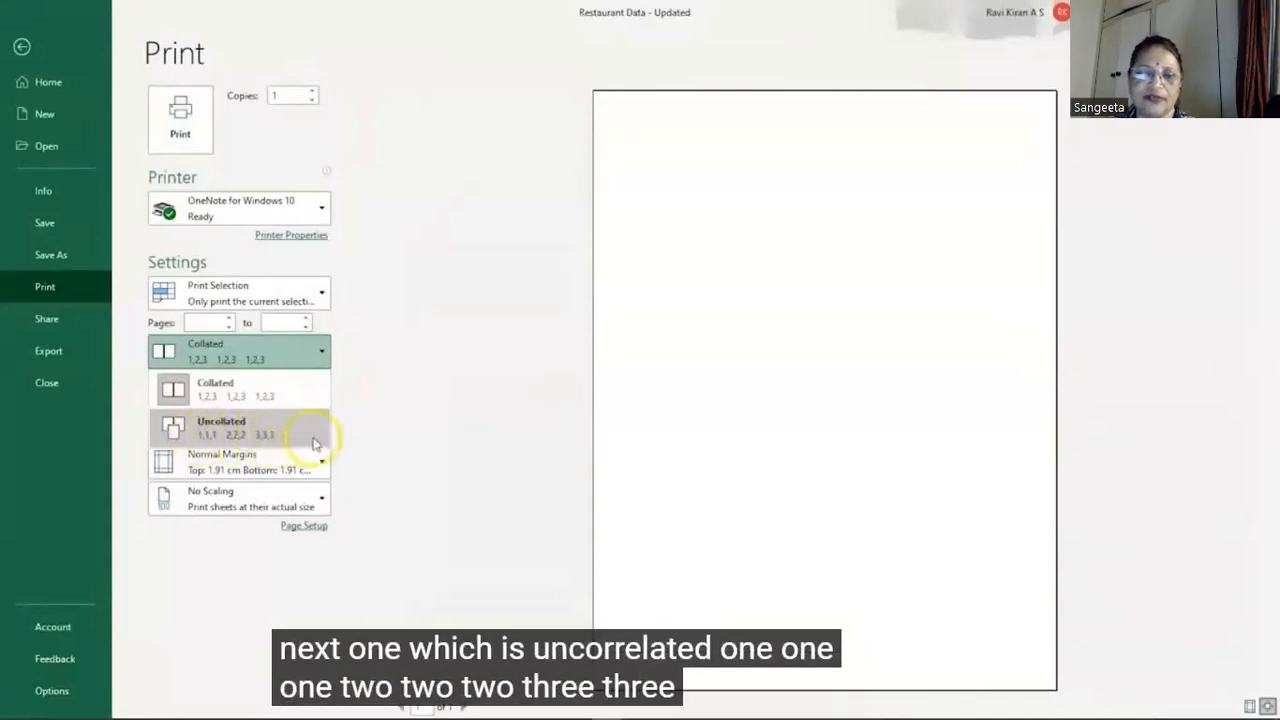
click(370, 386)
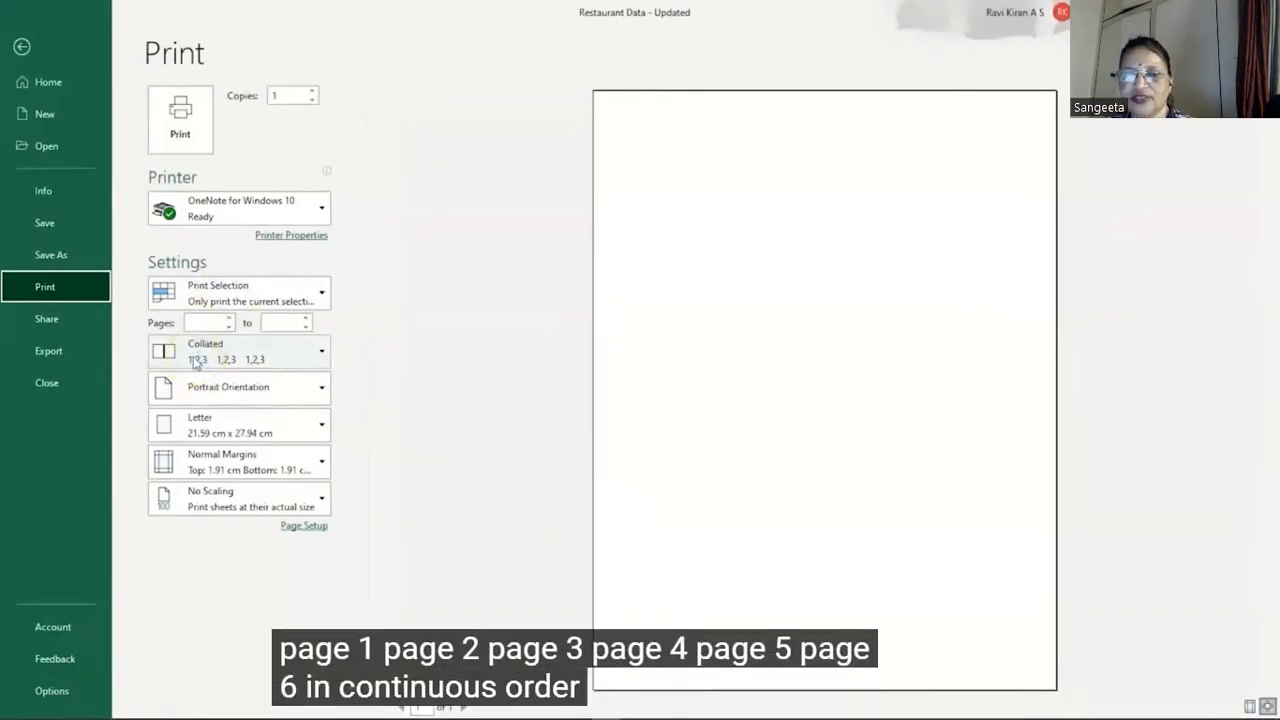
click(275, 356)
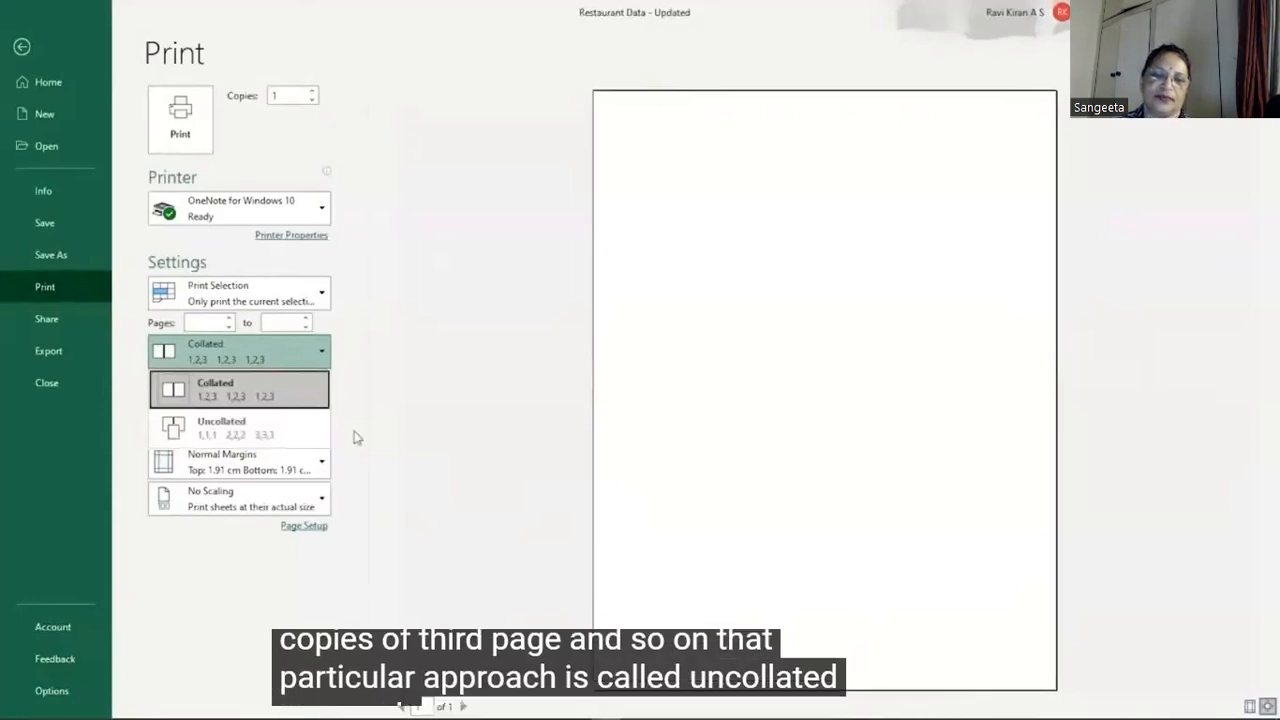
click(262, 351)
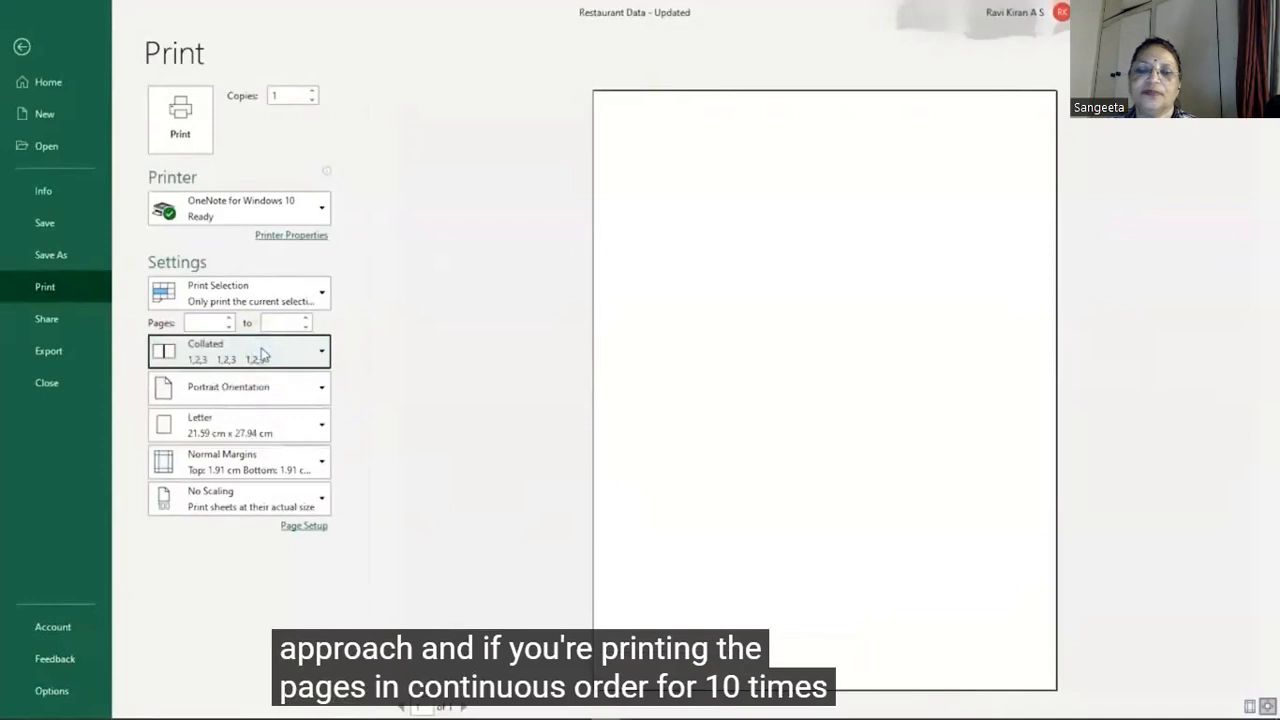
click(411, 360)
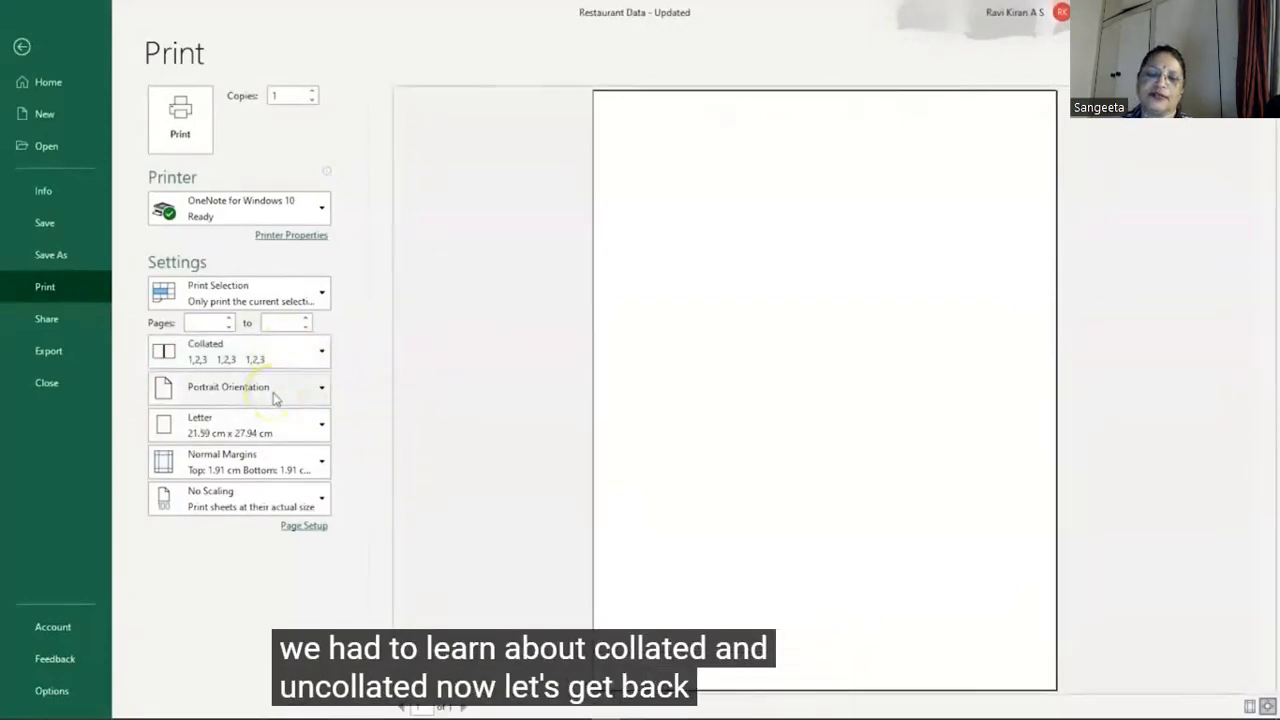
Select the entire restaurant table on the Top250 sheet and open its print preview
key(Escape)
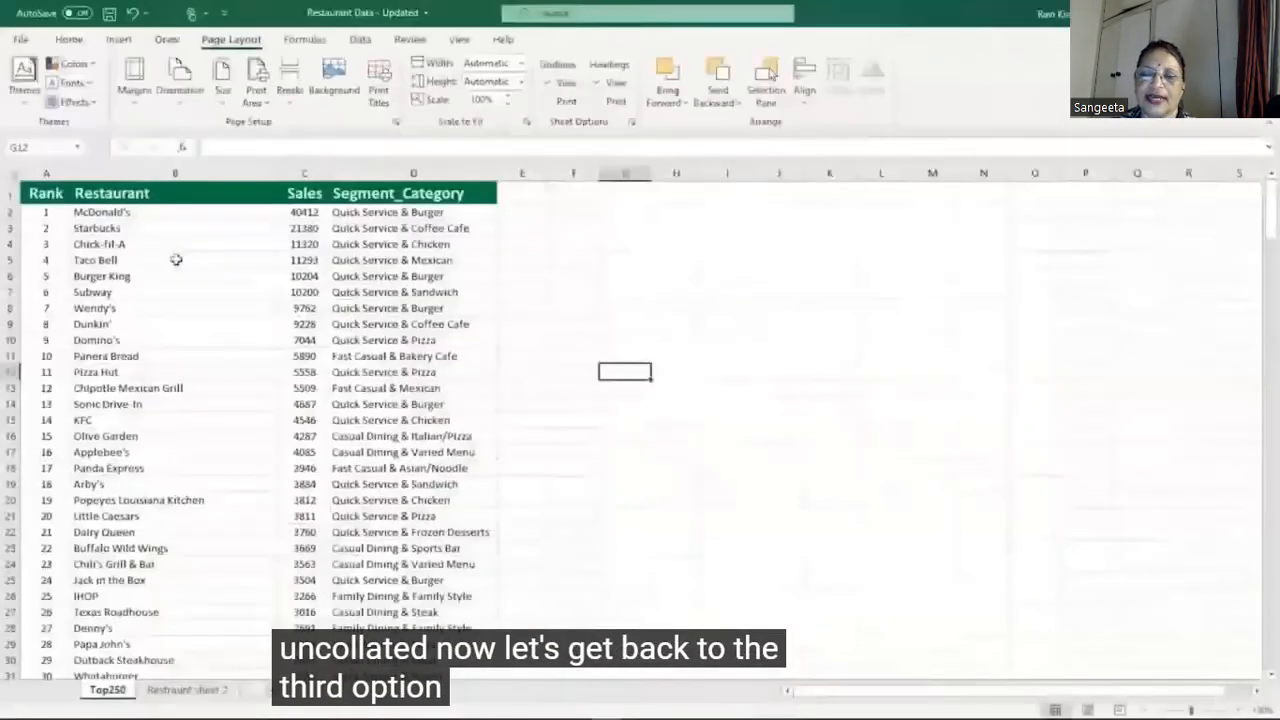
key(ctrl+p)
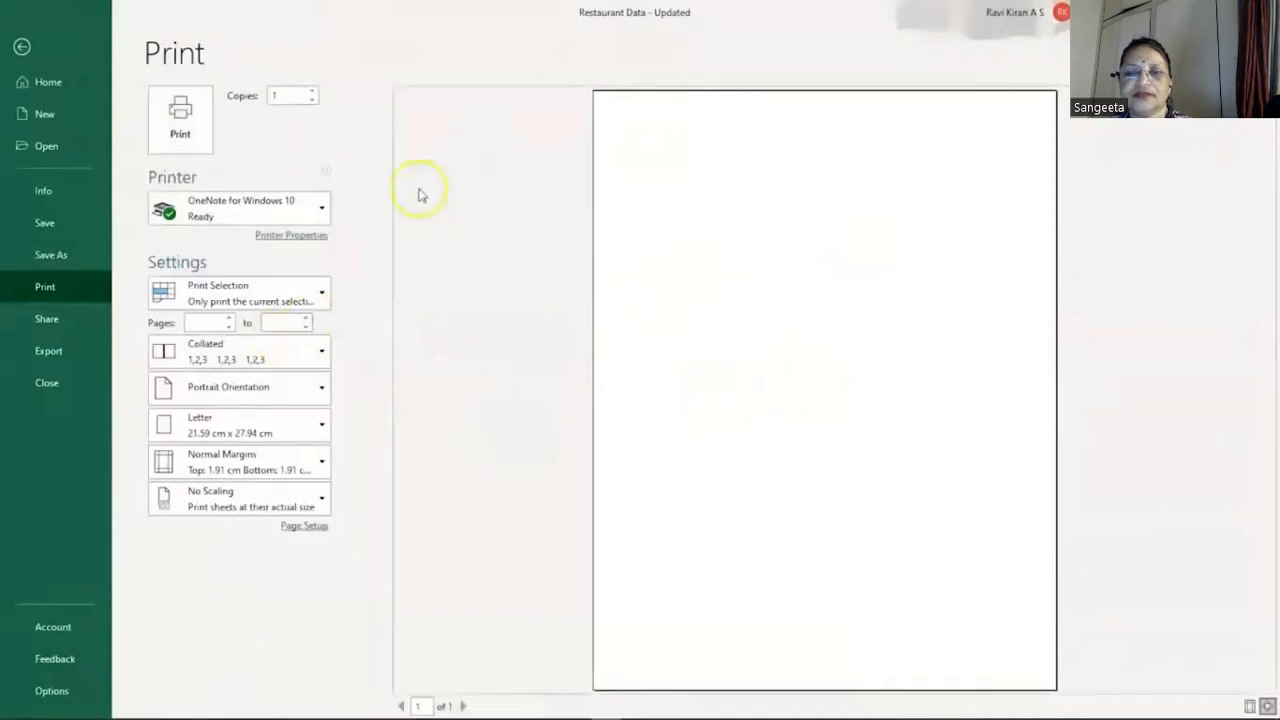
key(Escape)
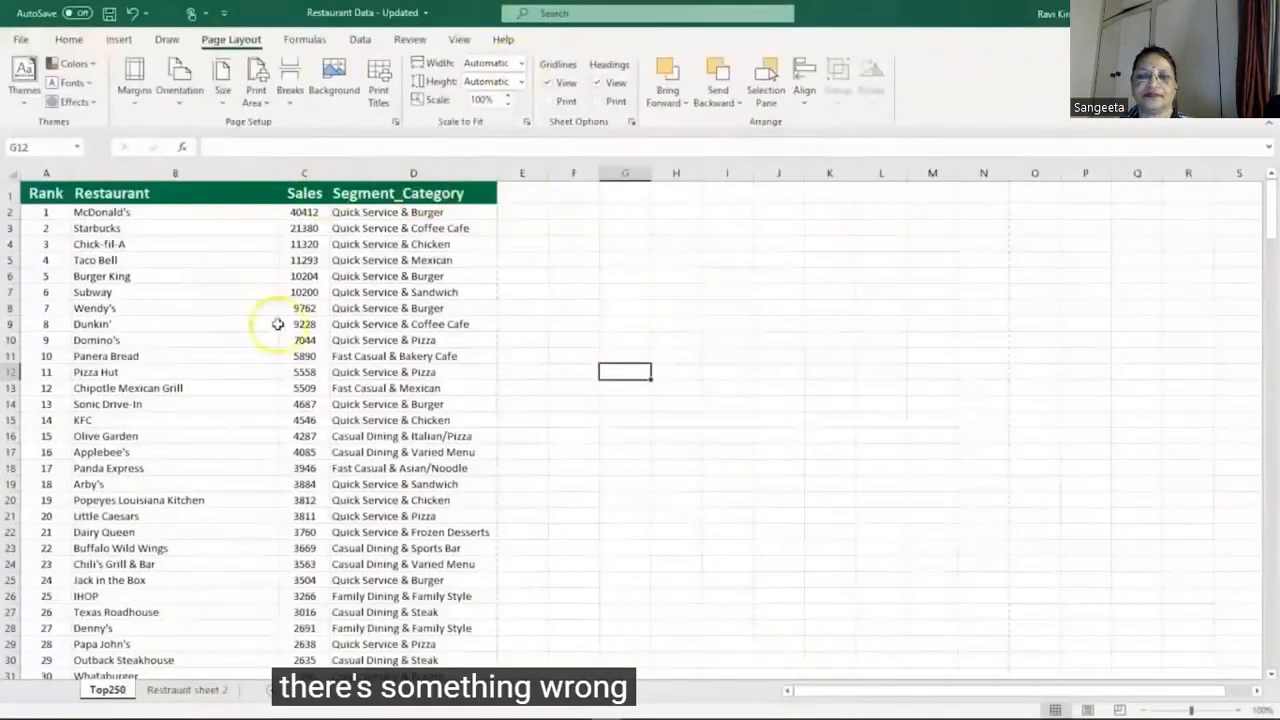
click(104, 277)
key(ctrl+a)
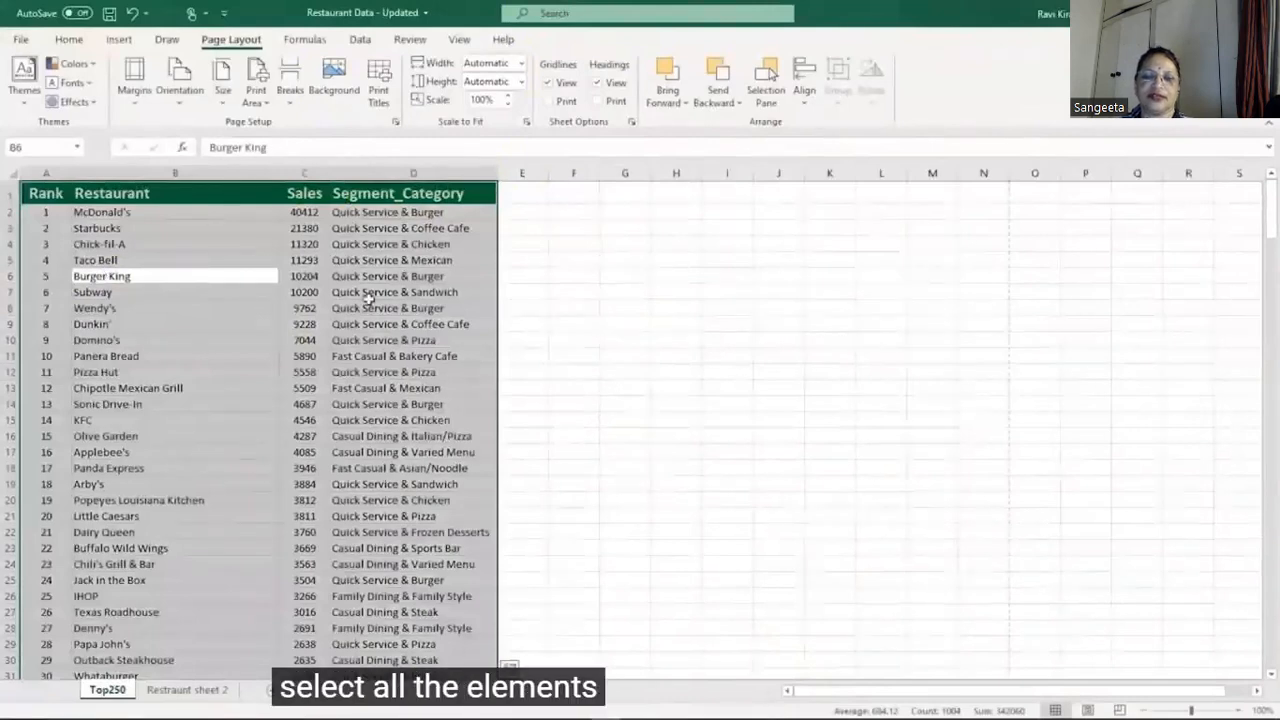
key(ctrl+p)
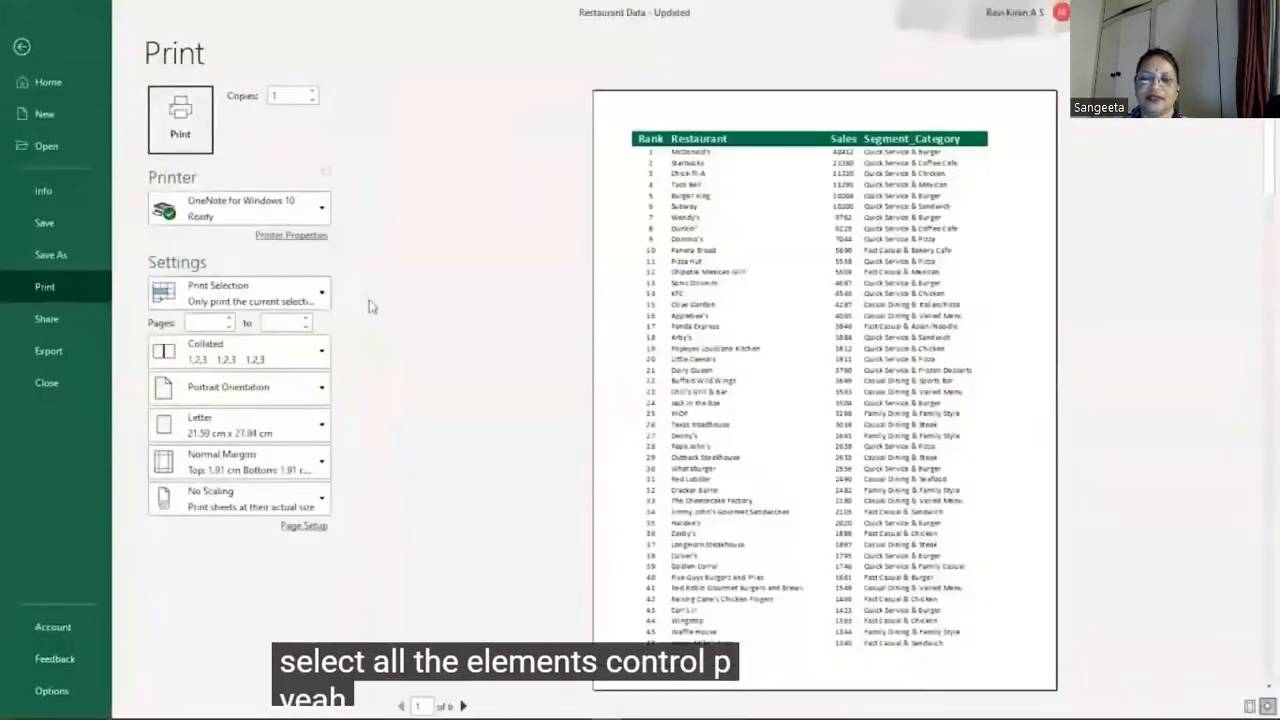
Try Landscape Orientation for the restaurant table printout and set it back to Portrait Orientation
click(317, 390)
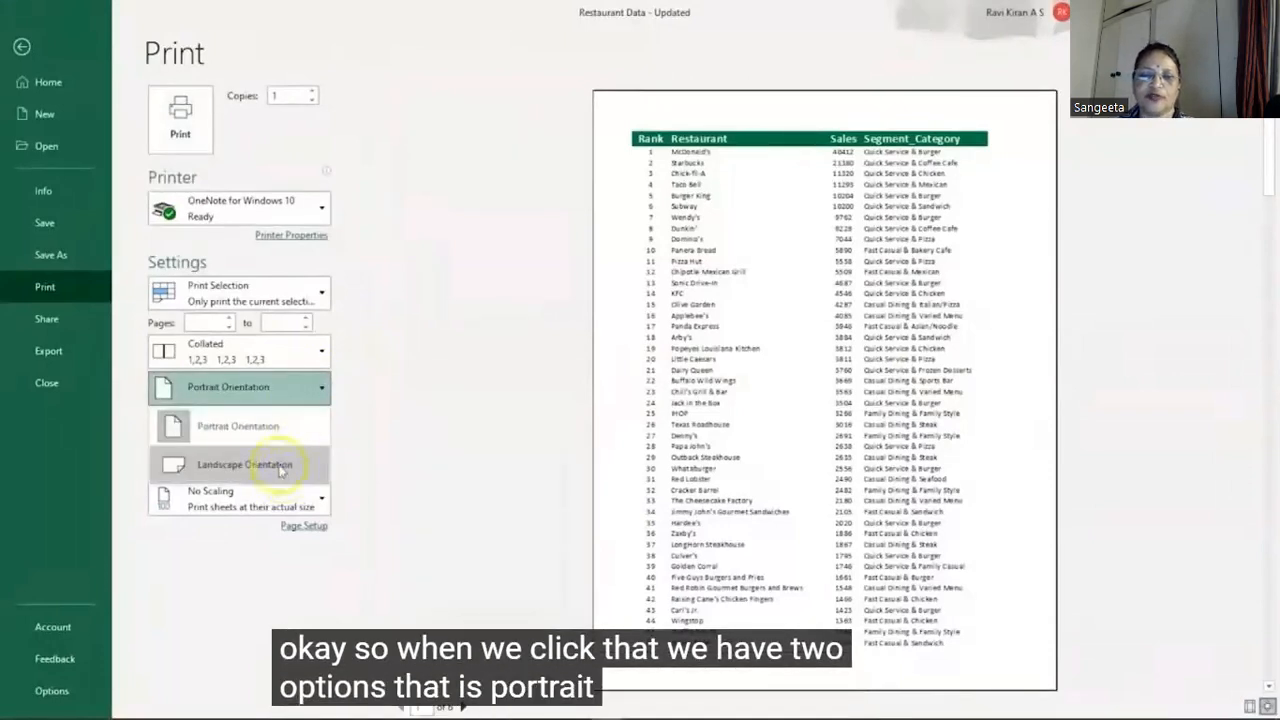
click(362, 426)
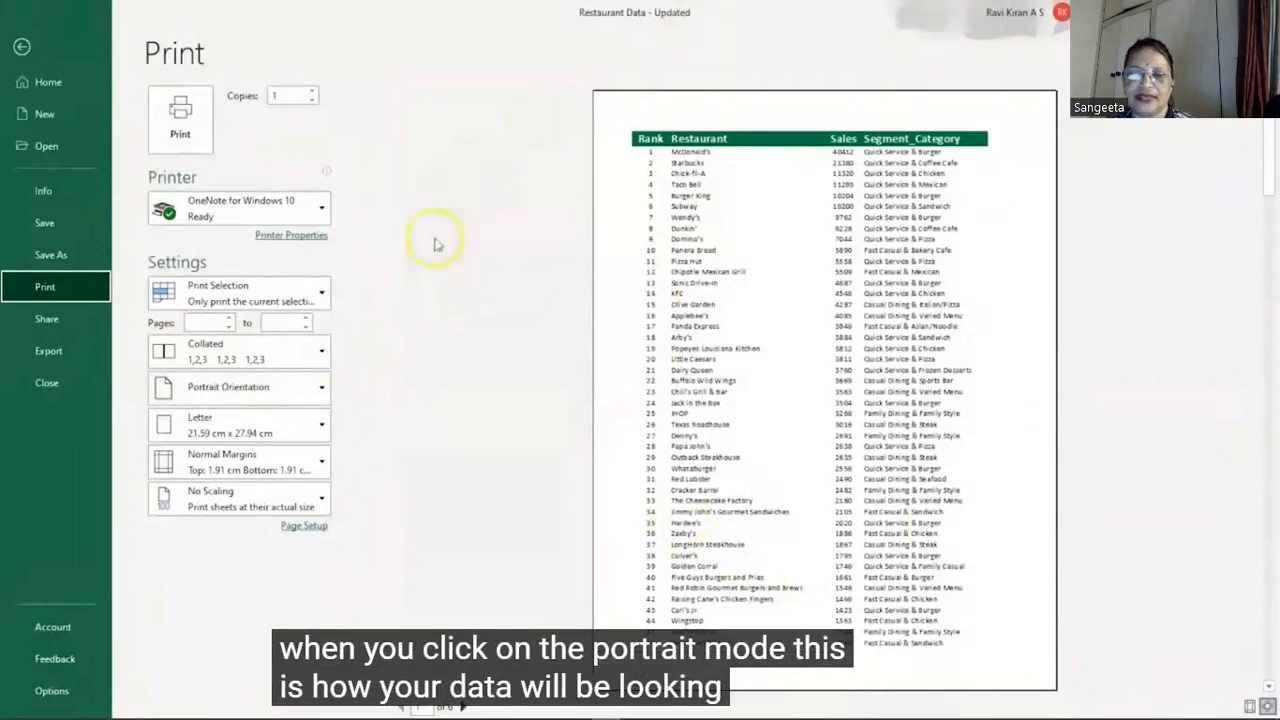
click(294, 392)
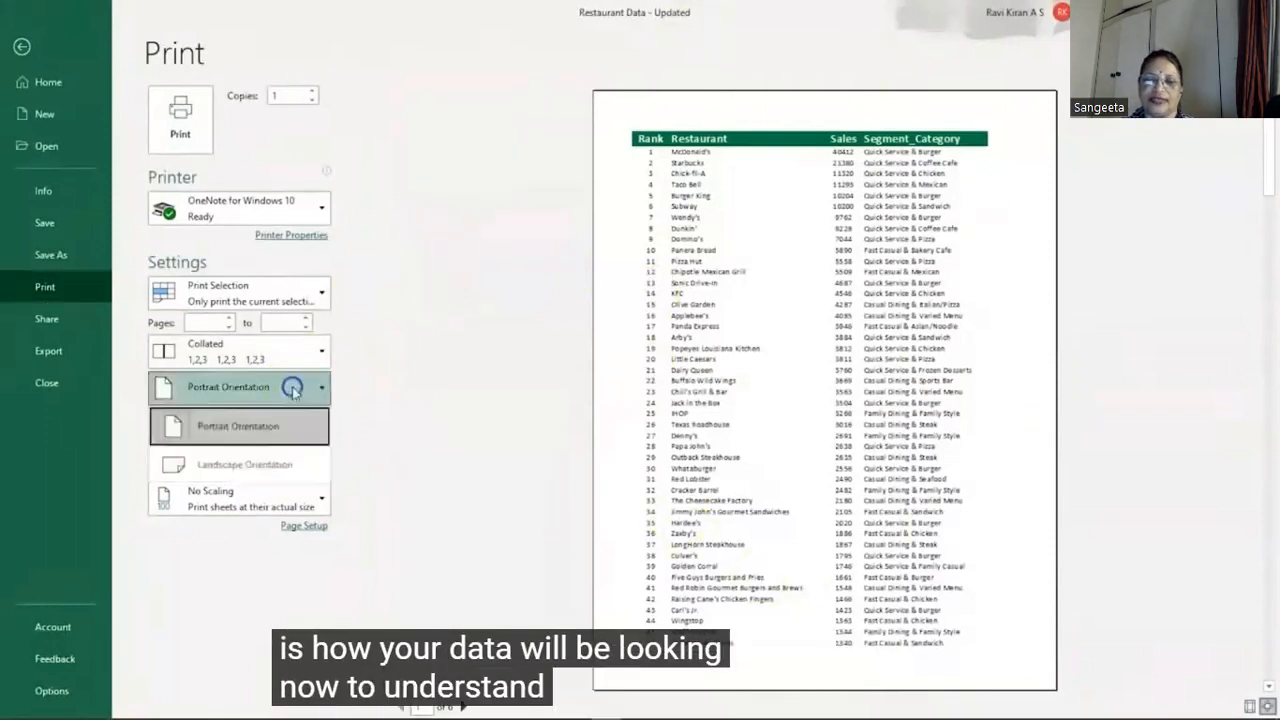
click(235, 464)
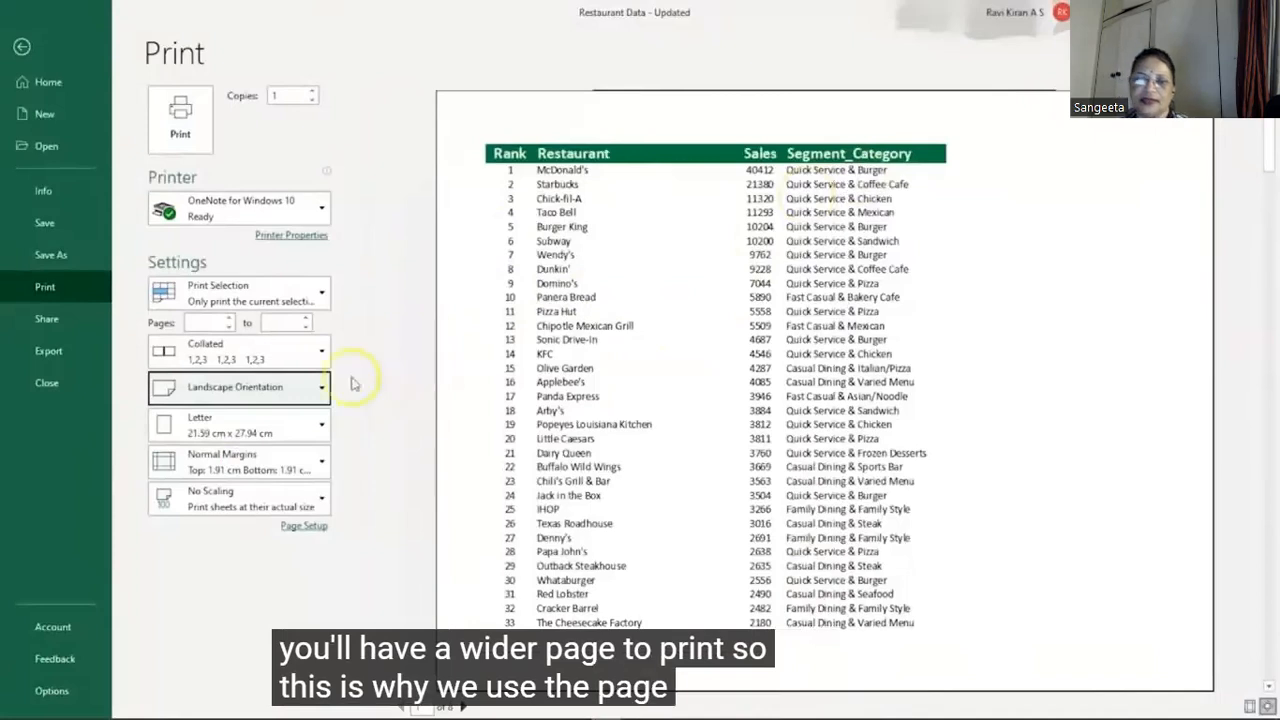
click(322, 390)
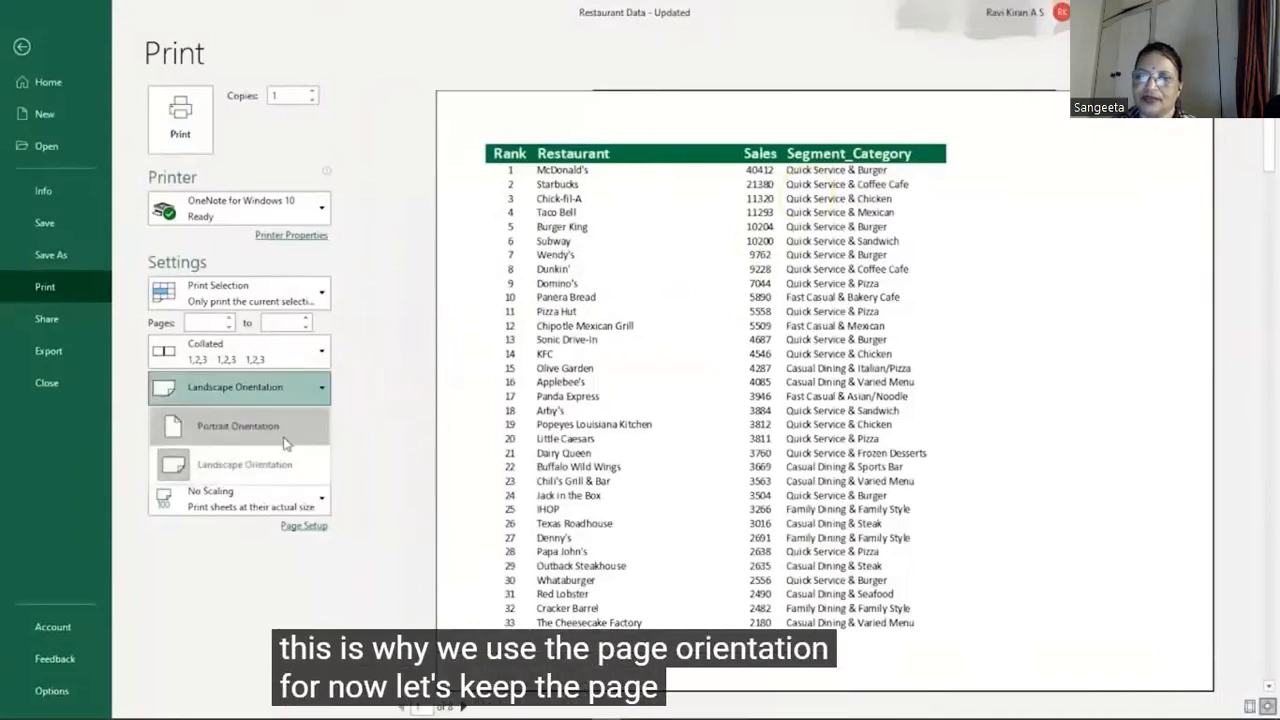
click(284, 438)
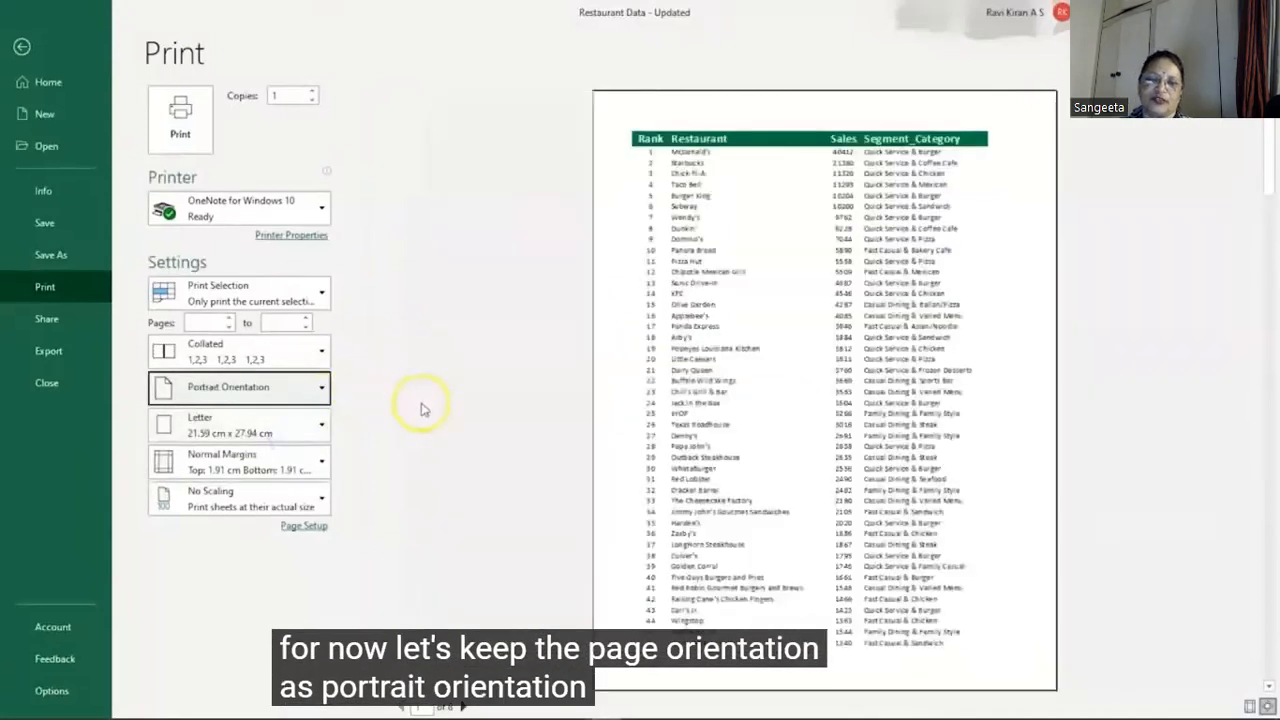
Examine the available paper sizes, including those in the Page Setup dialog, and close it keeping Letter
click(316, 432)
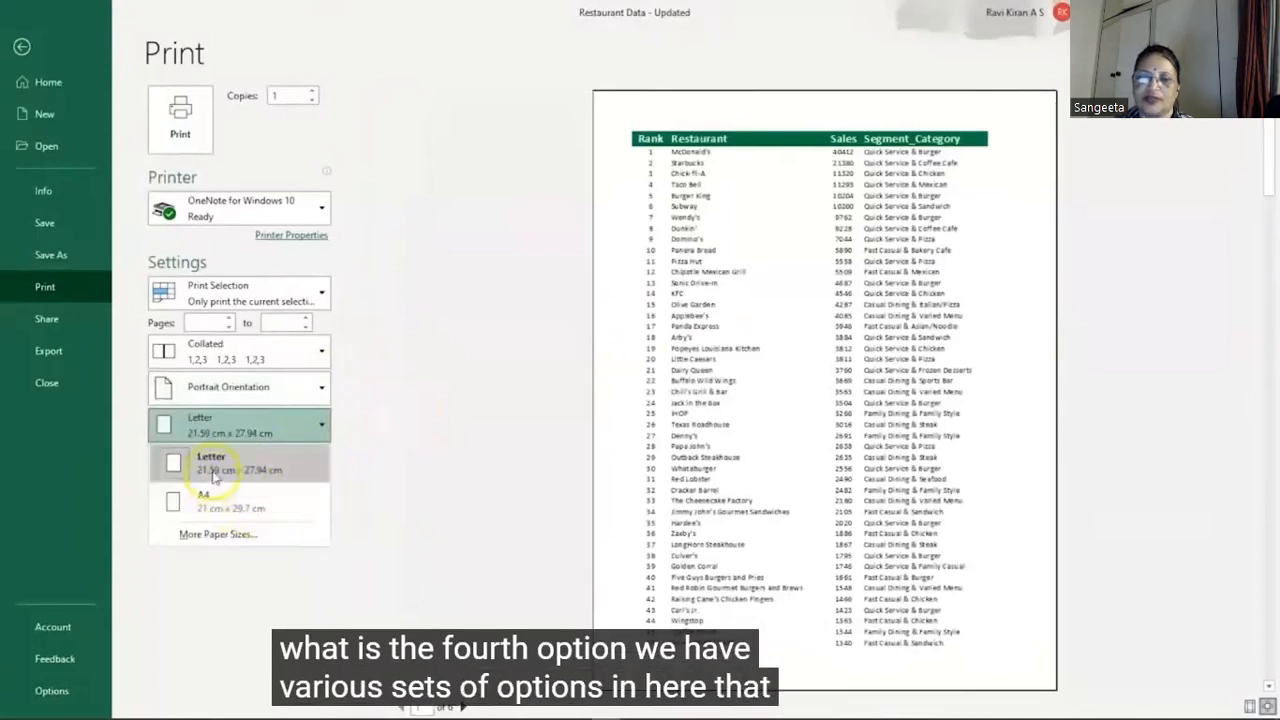
click(205, 534)
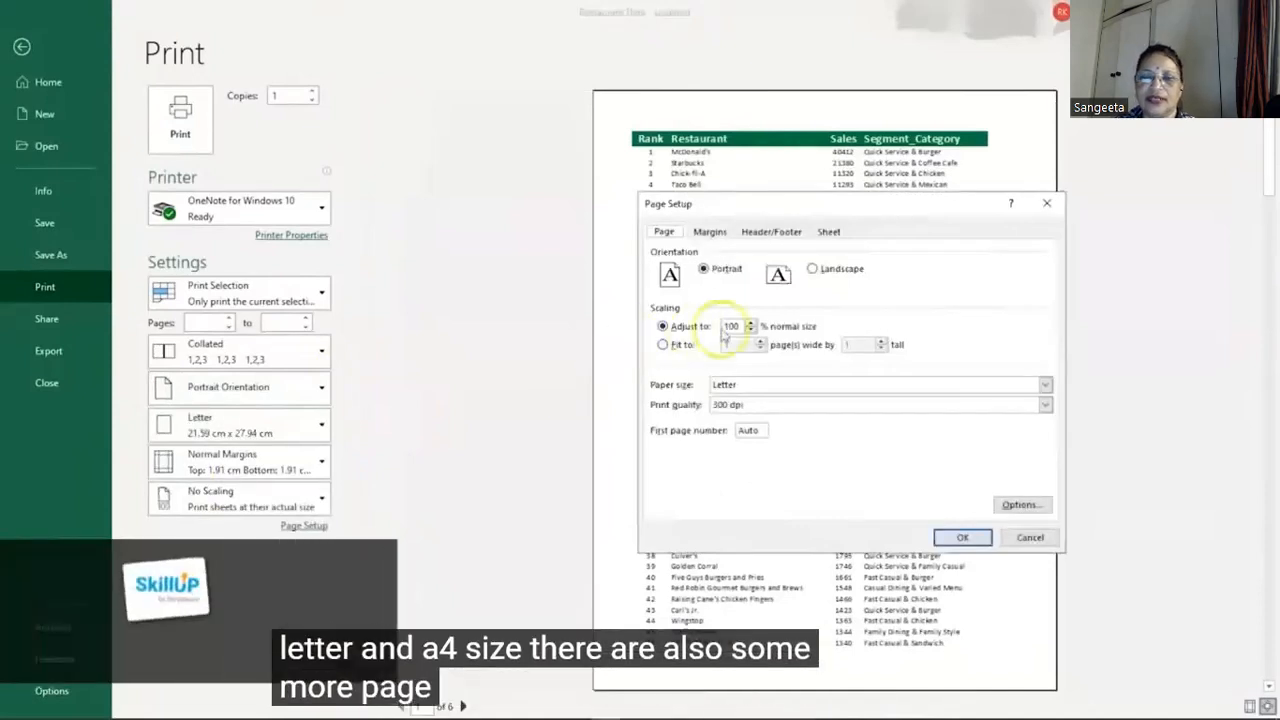
click(1044, 384)
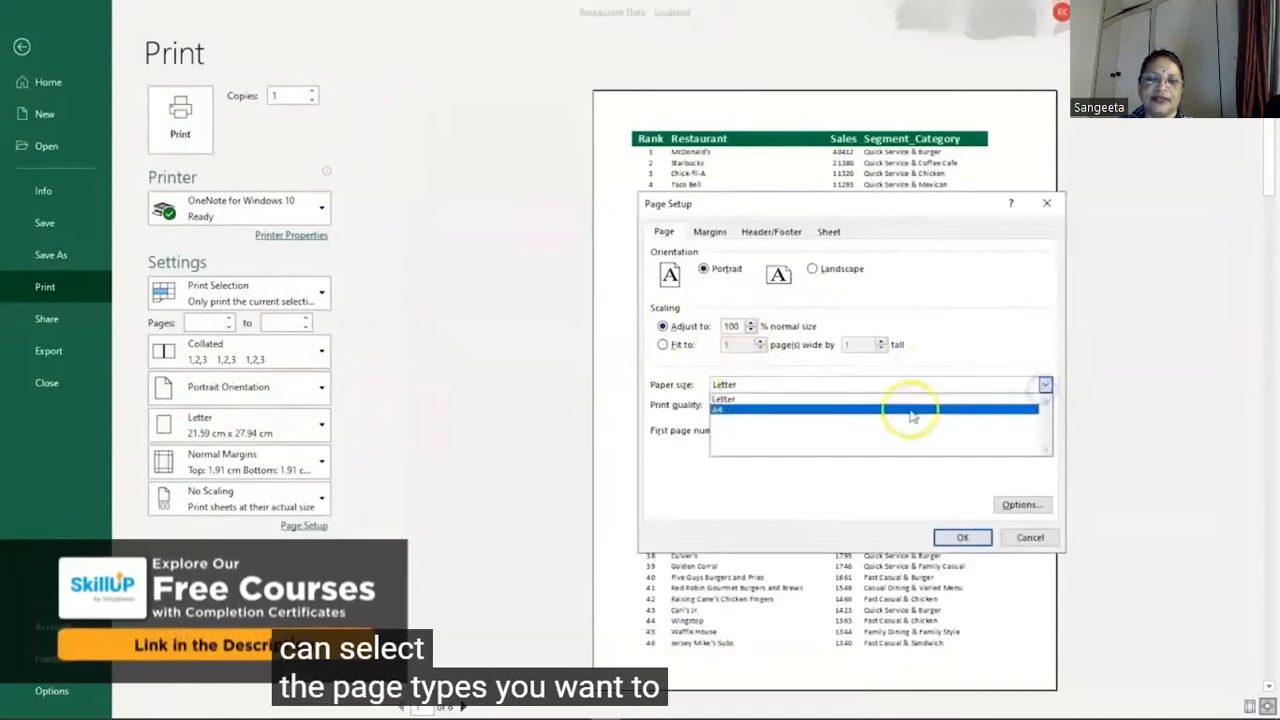
click(717, 486)
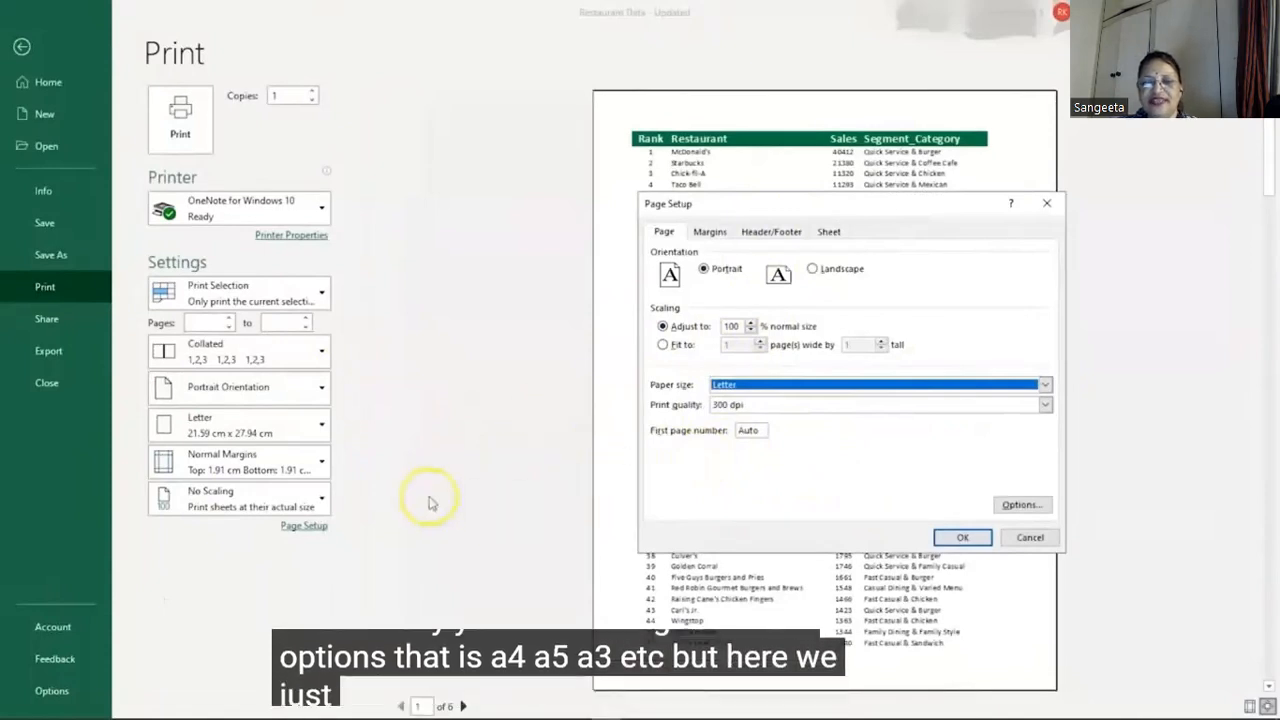
click(1047, 203)
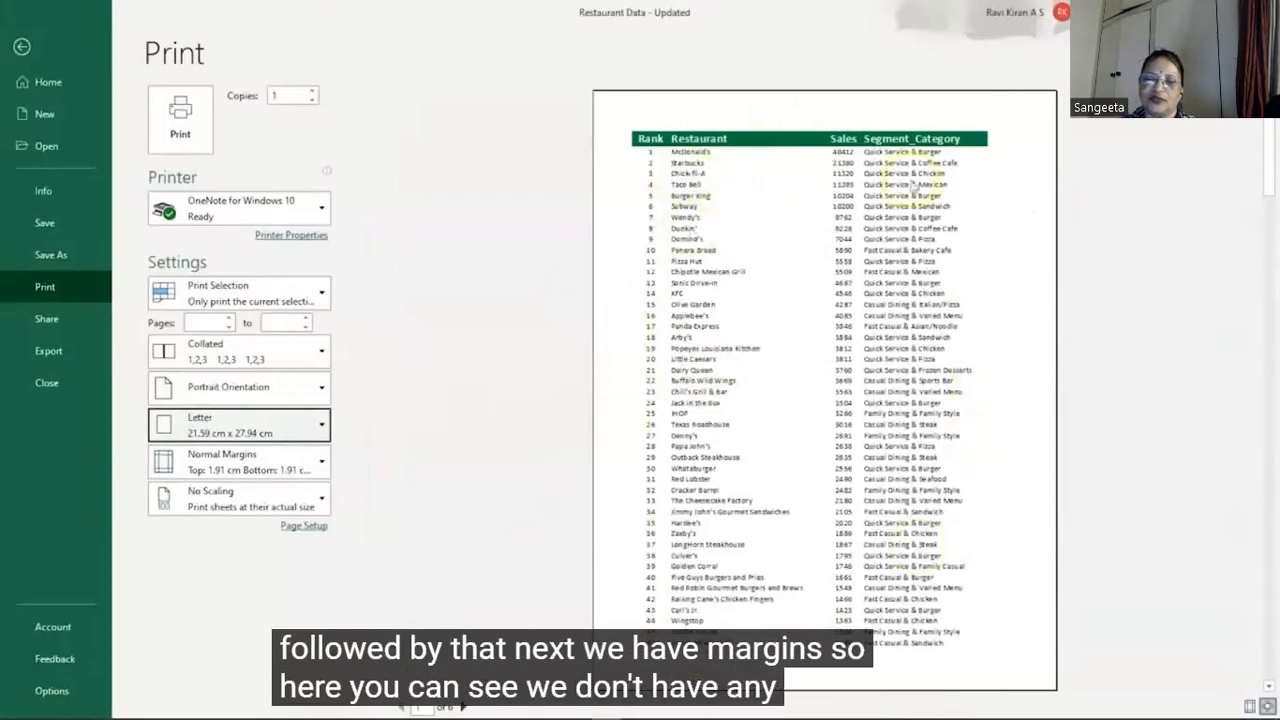
Try the Last Custom Setting, Wide and Narrow margins on the printout and restore the Normal margins
click(284, 466)
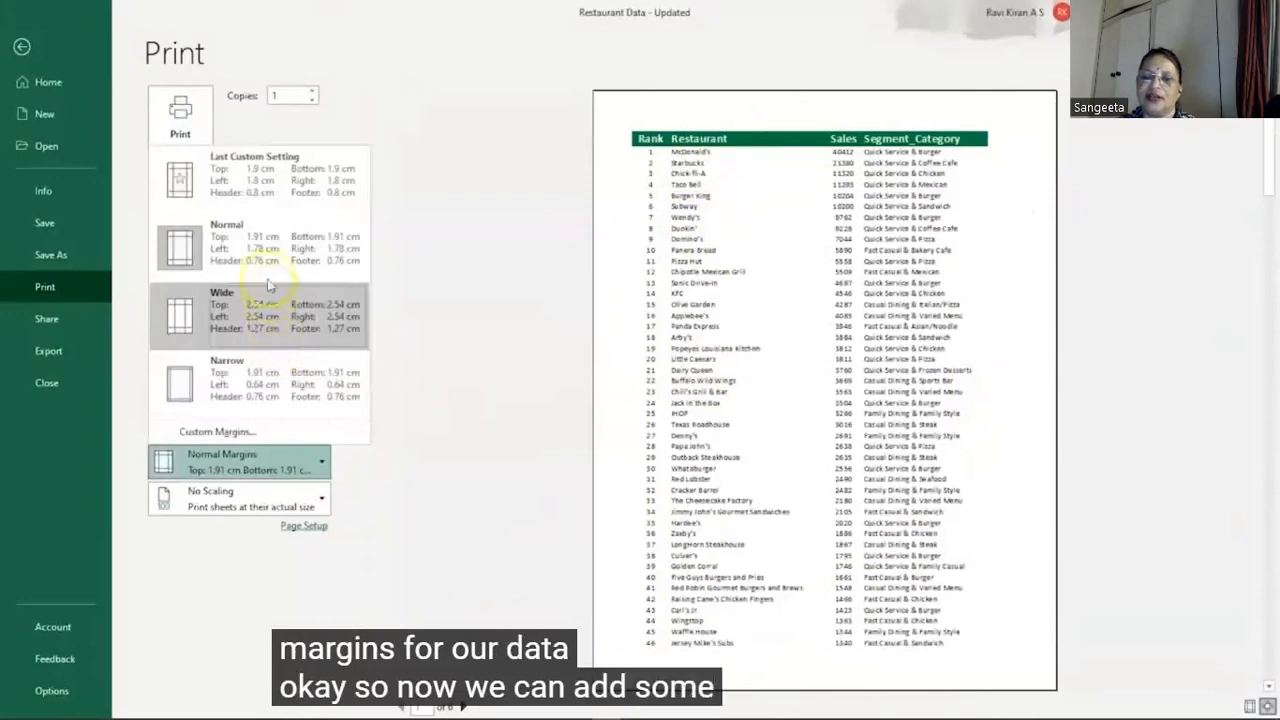
click(263, 196)
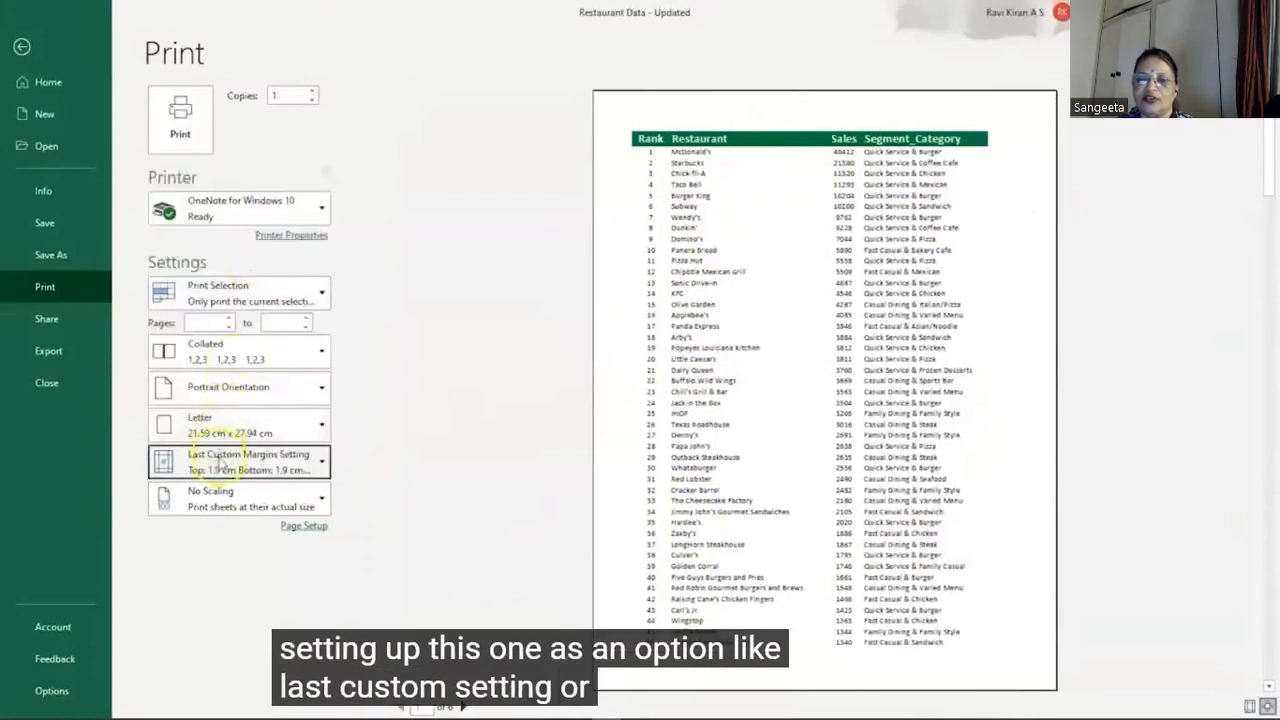
click(222, 462)
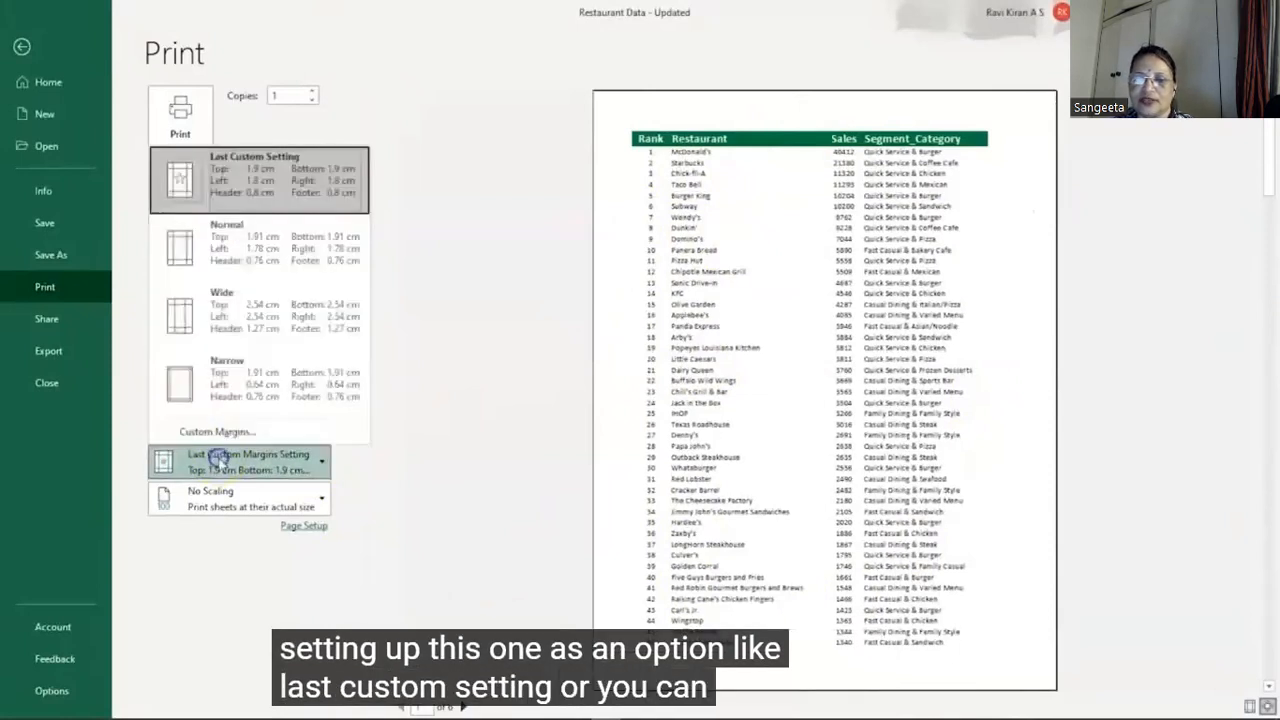
click(230, 312)
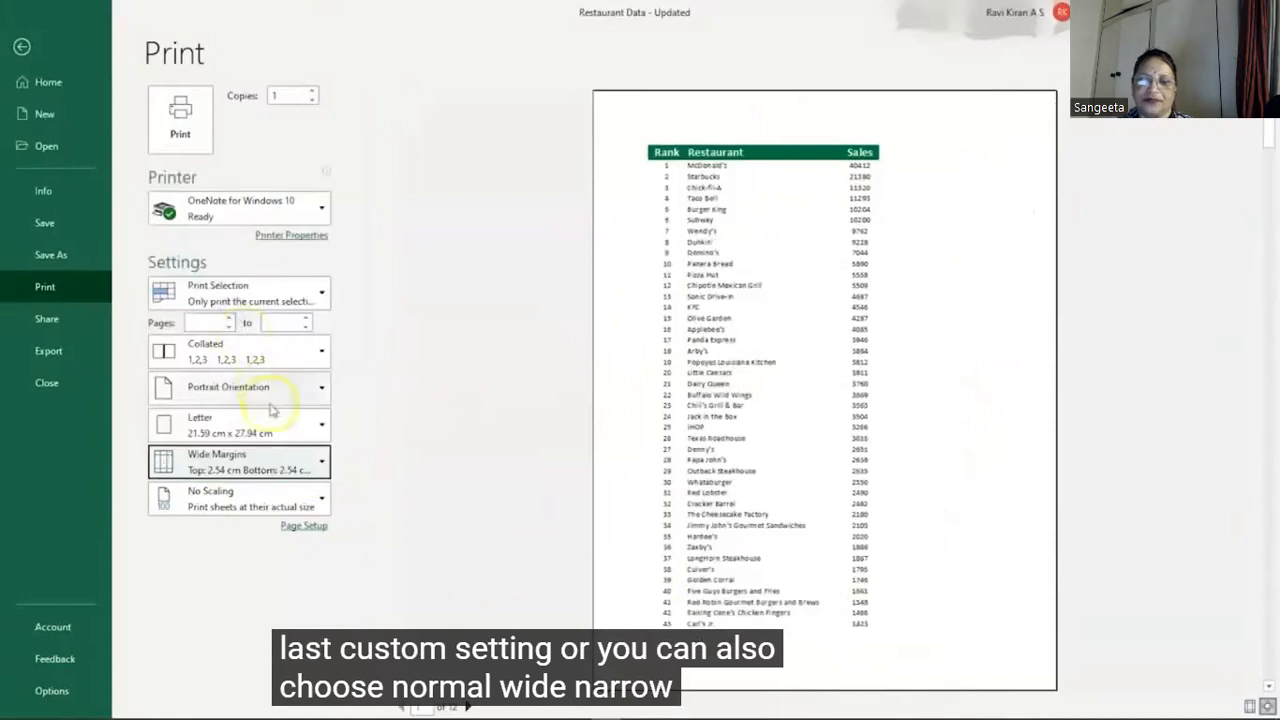
click(232, 470)
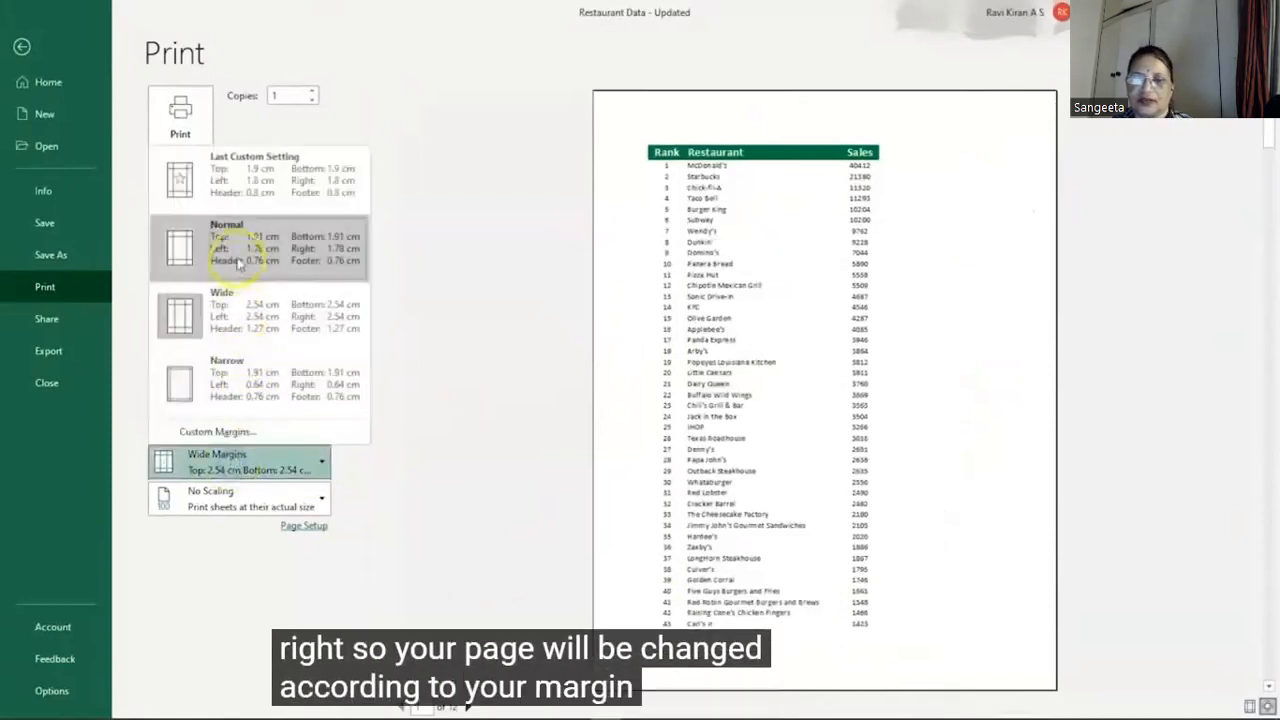
click(240, 180)
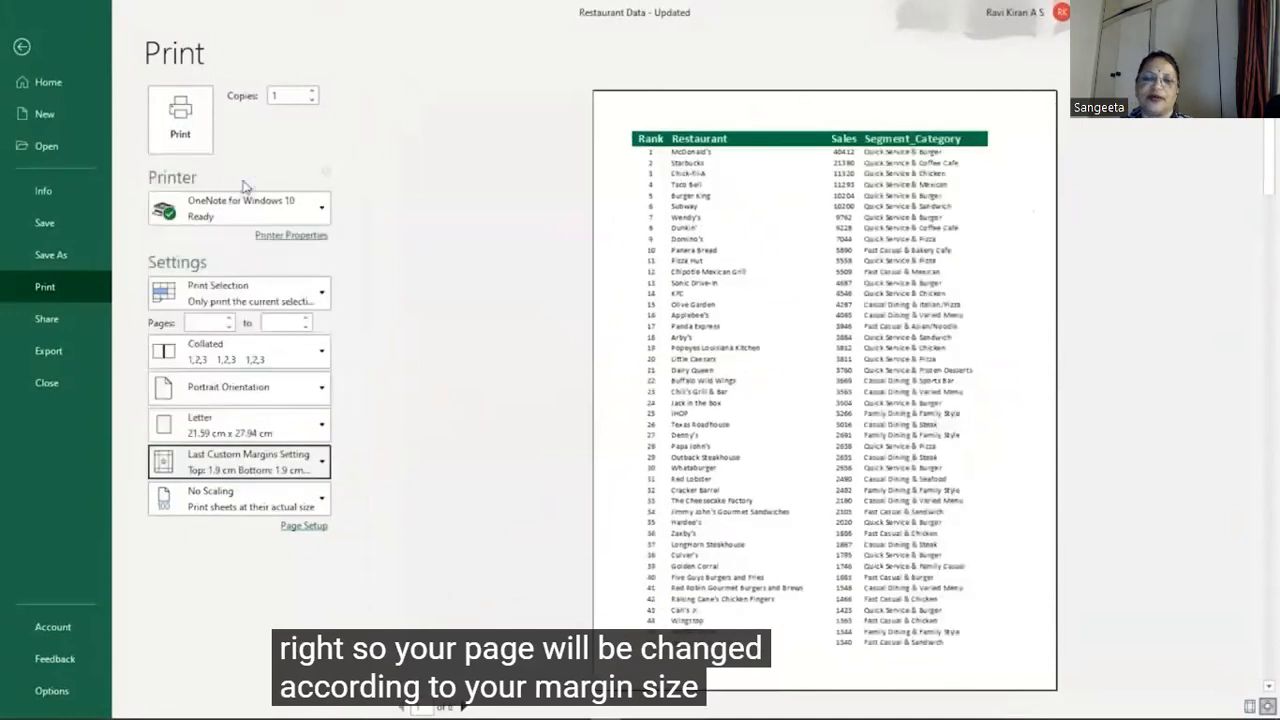
click(218, 460)
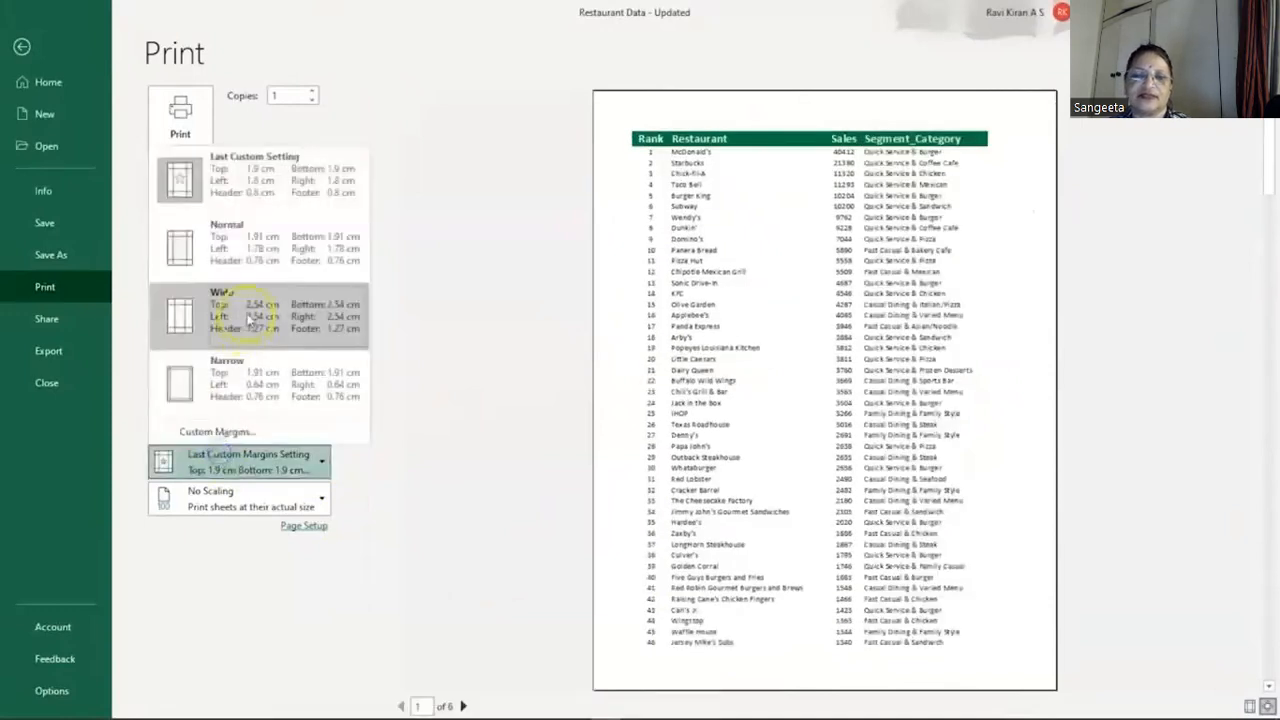
click(244, 380)
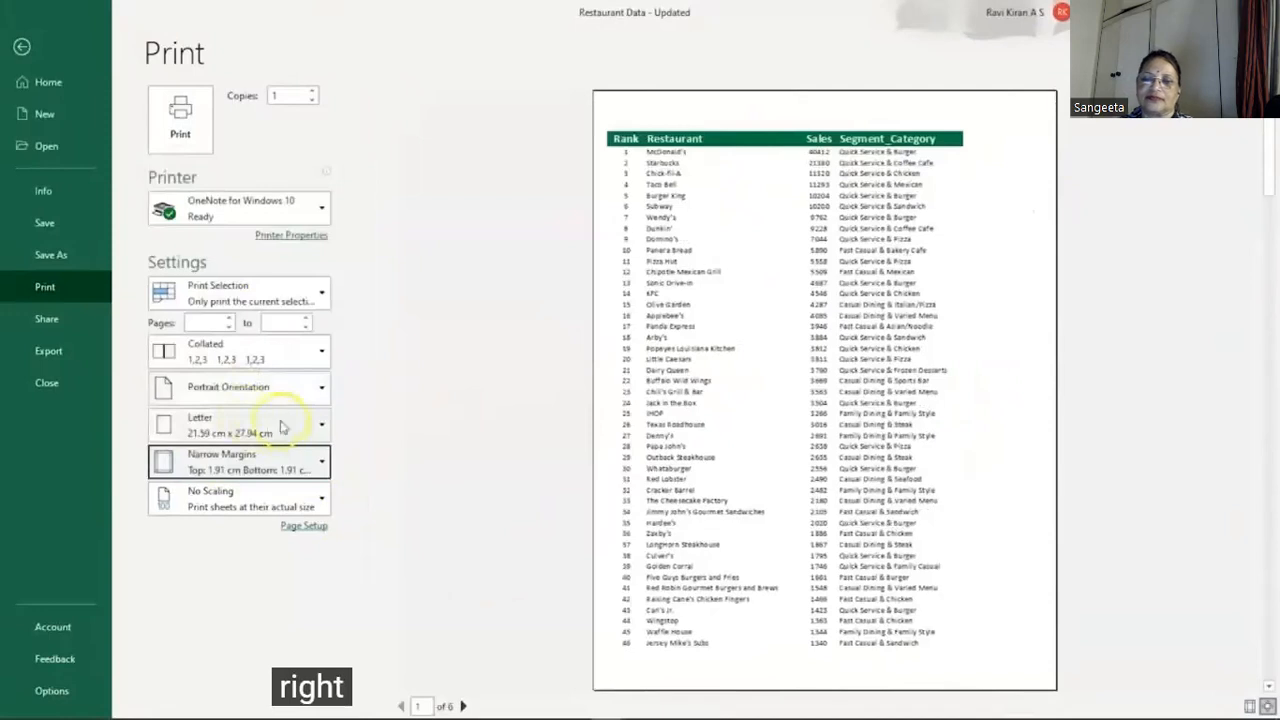
click(210, 463)
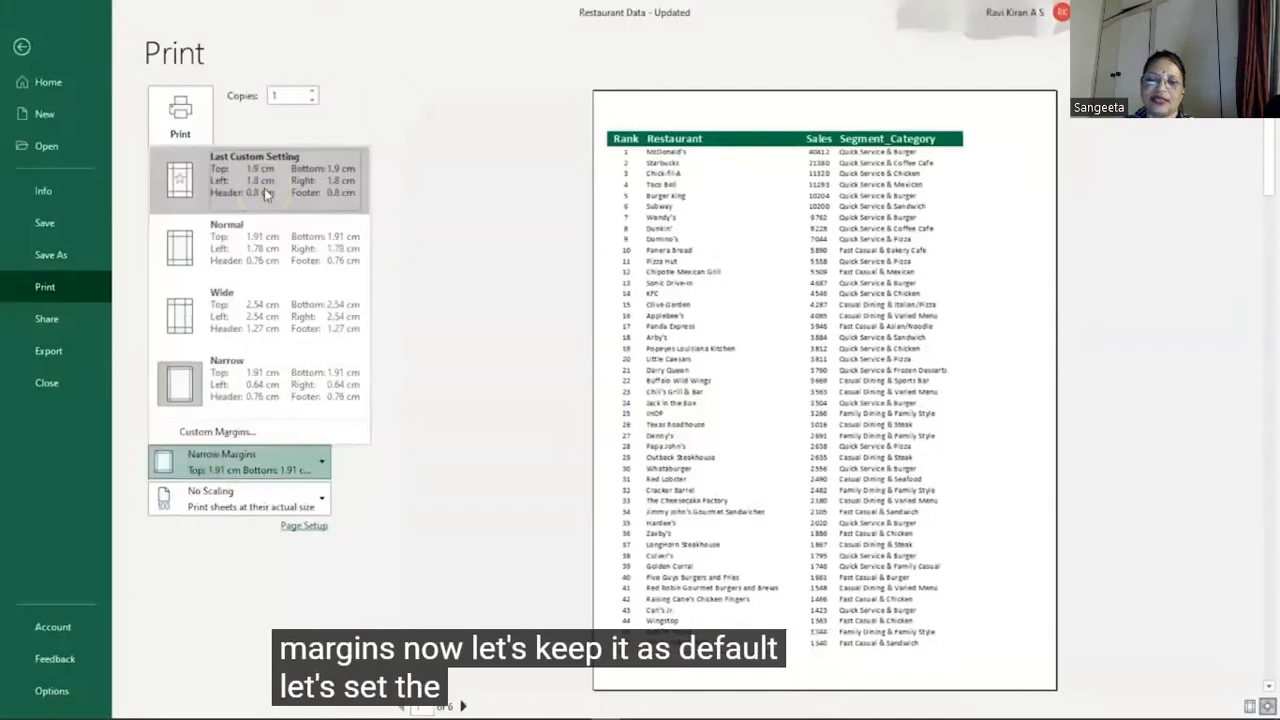
click(243, 241)
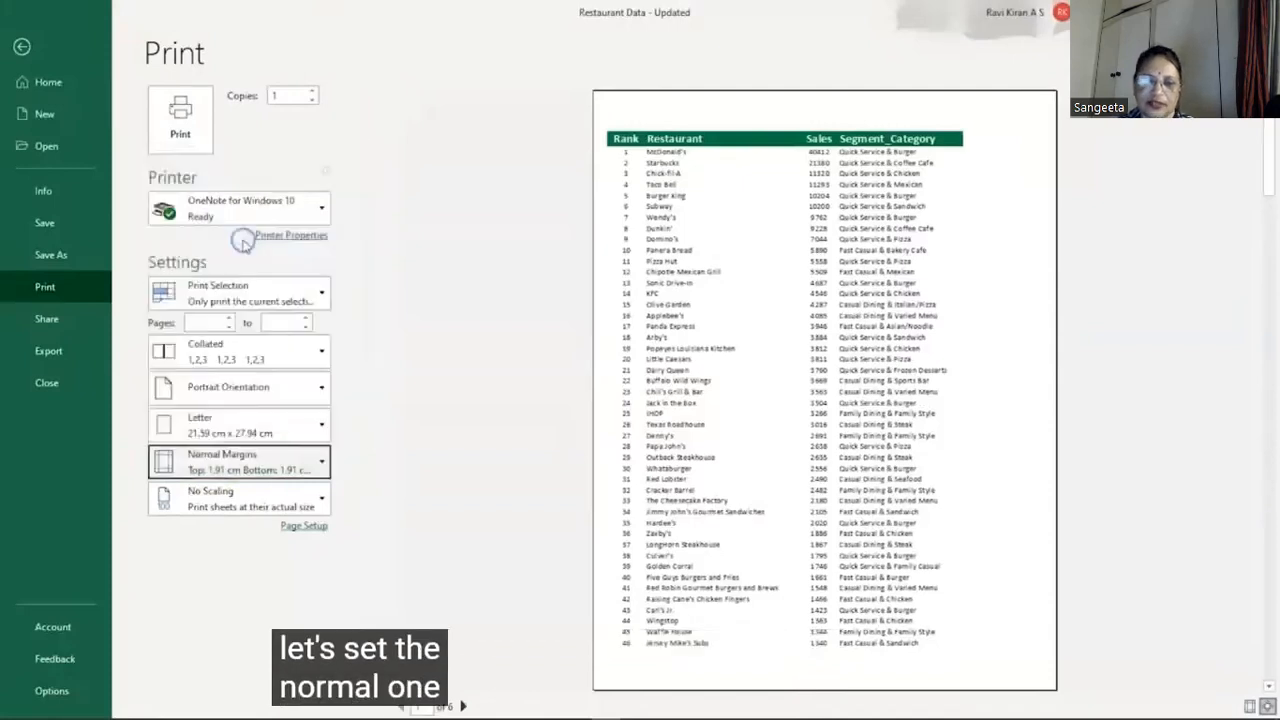
click(424, 421)
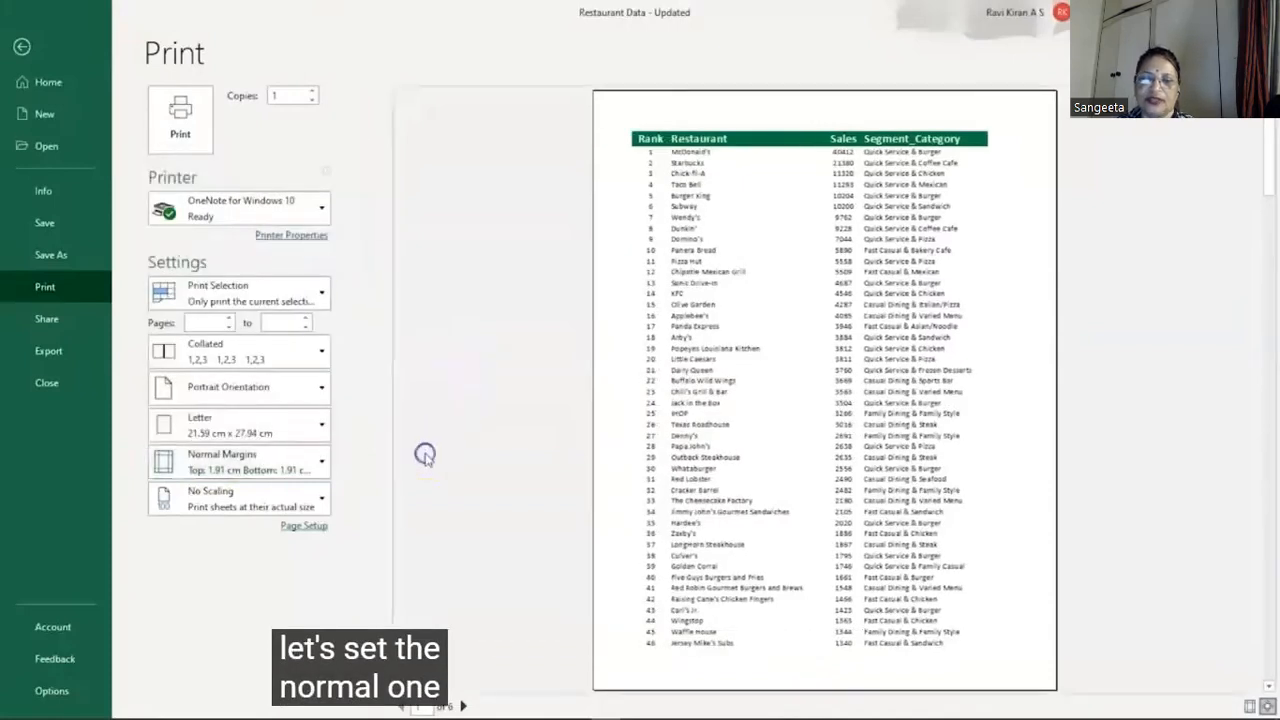
Try scaling the printout with Fit Sheet on One Page and set it back to No Scaling
click(316, 498)
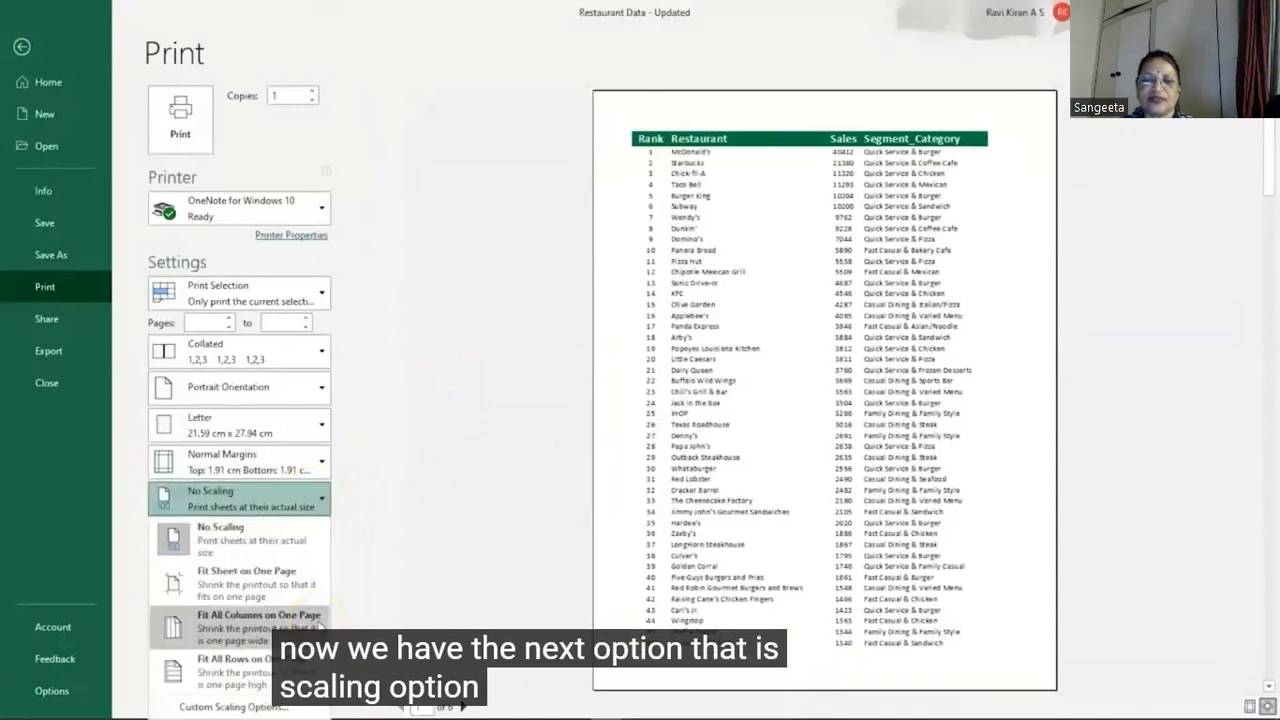
click(229, 590)
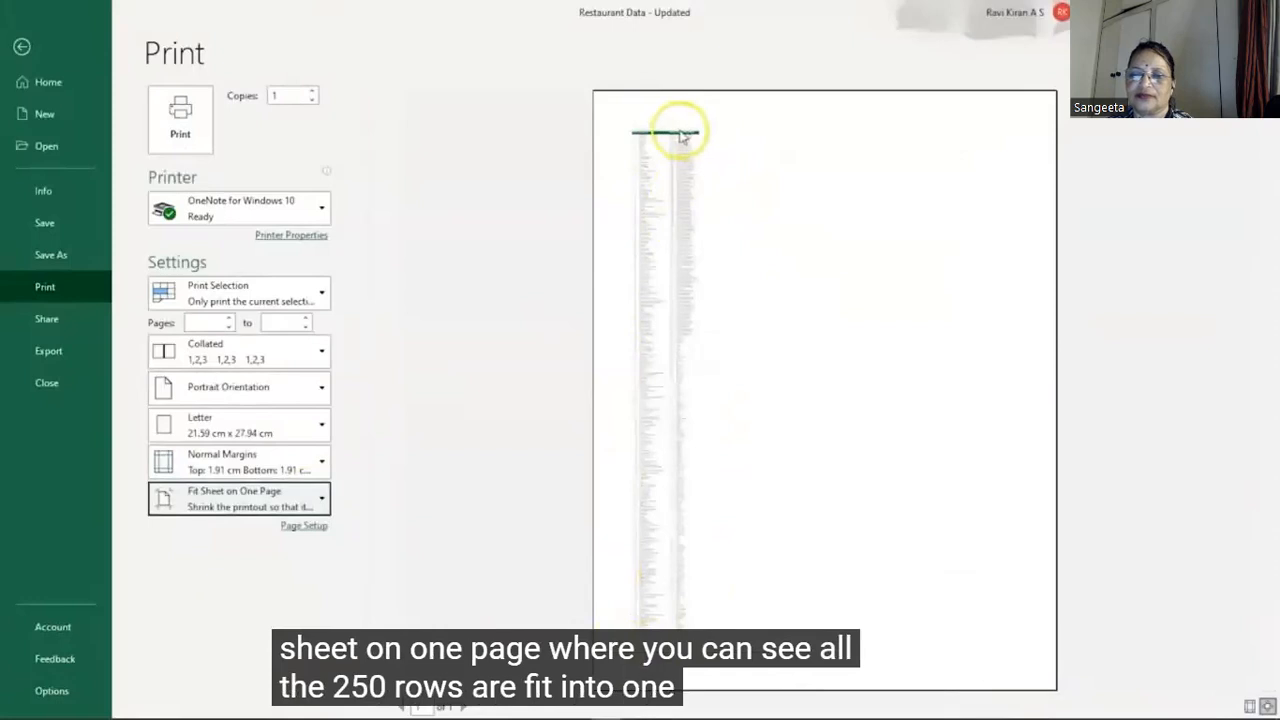
click(236, 498)
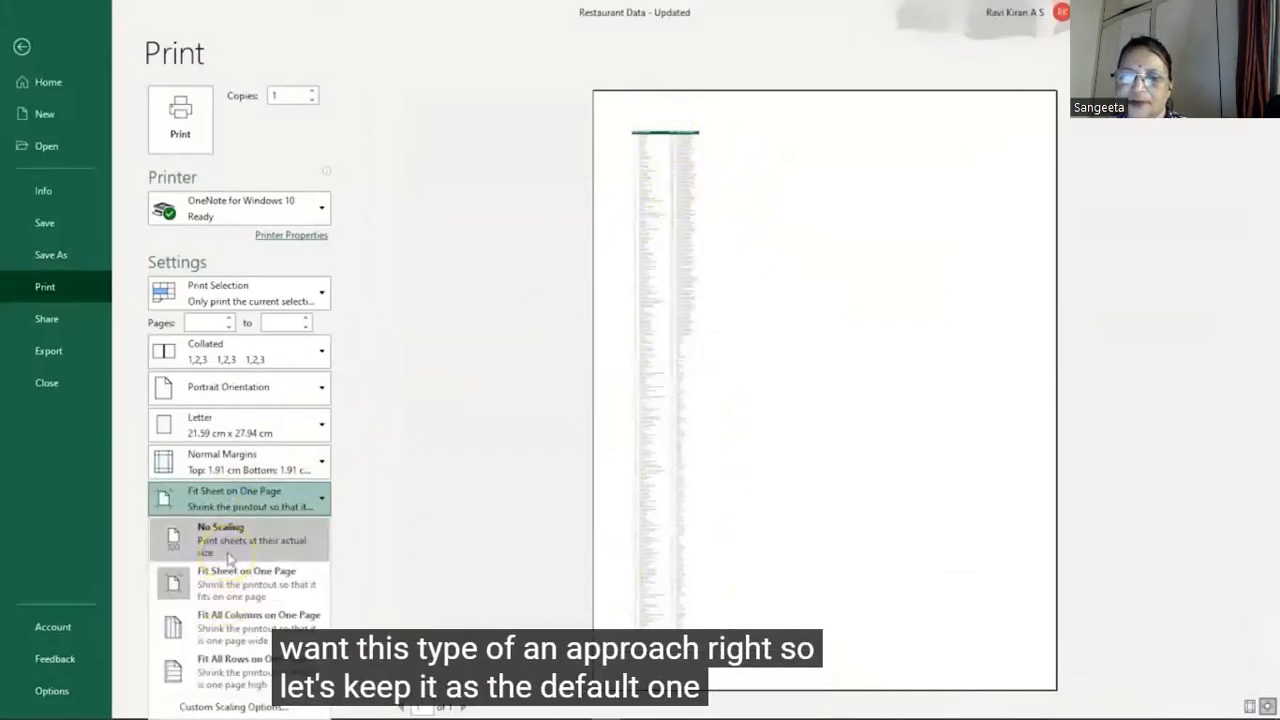
click(226, 550)
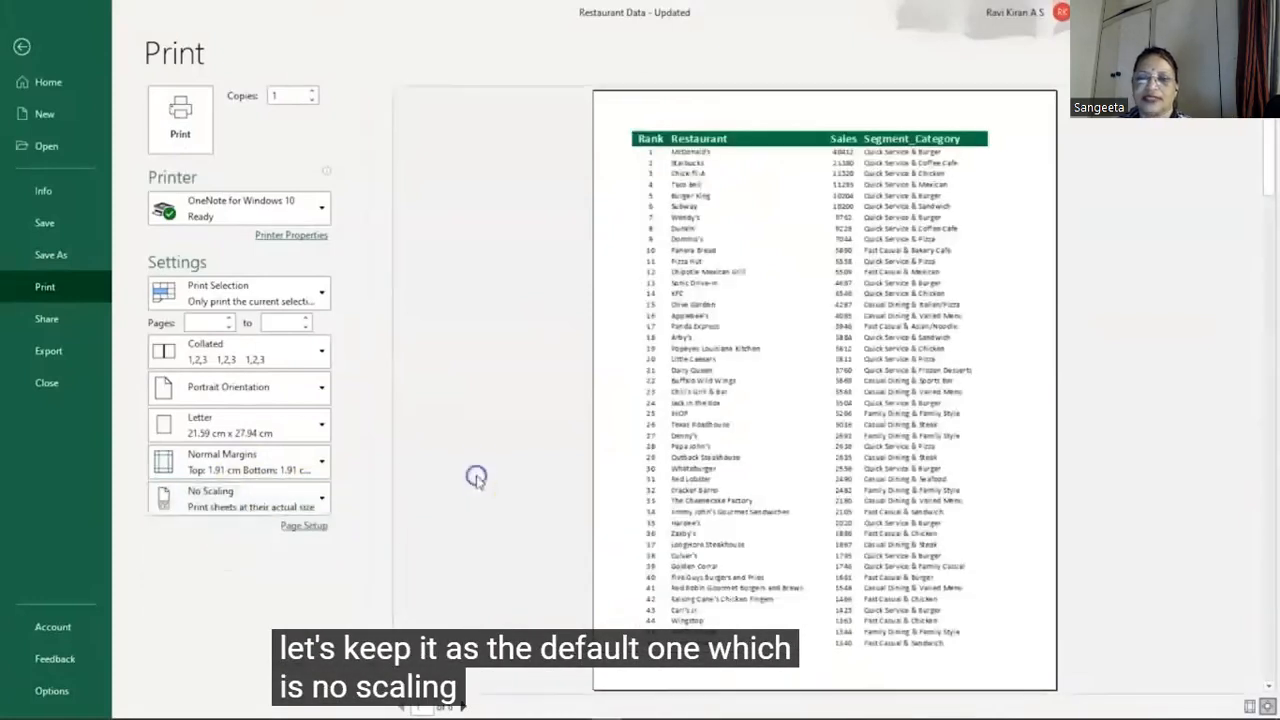
click(359, 128)
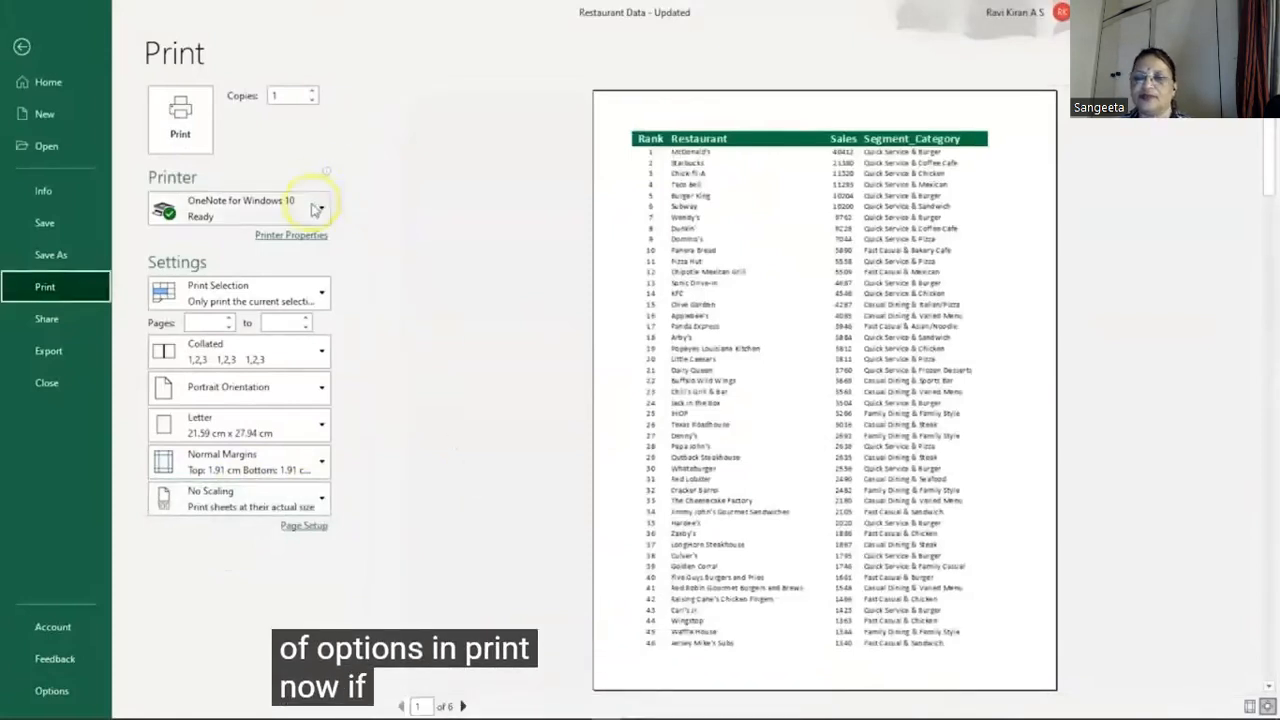
Choose Microsoft Print to PDF as the printer and try the copies setting, leaving it at 1
mouse_move(316, 209)
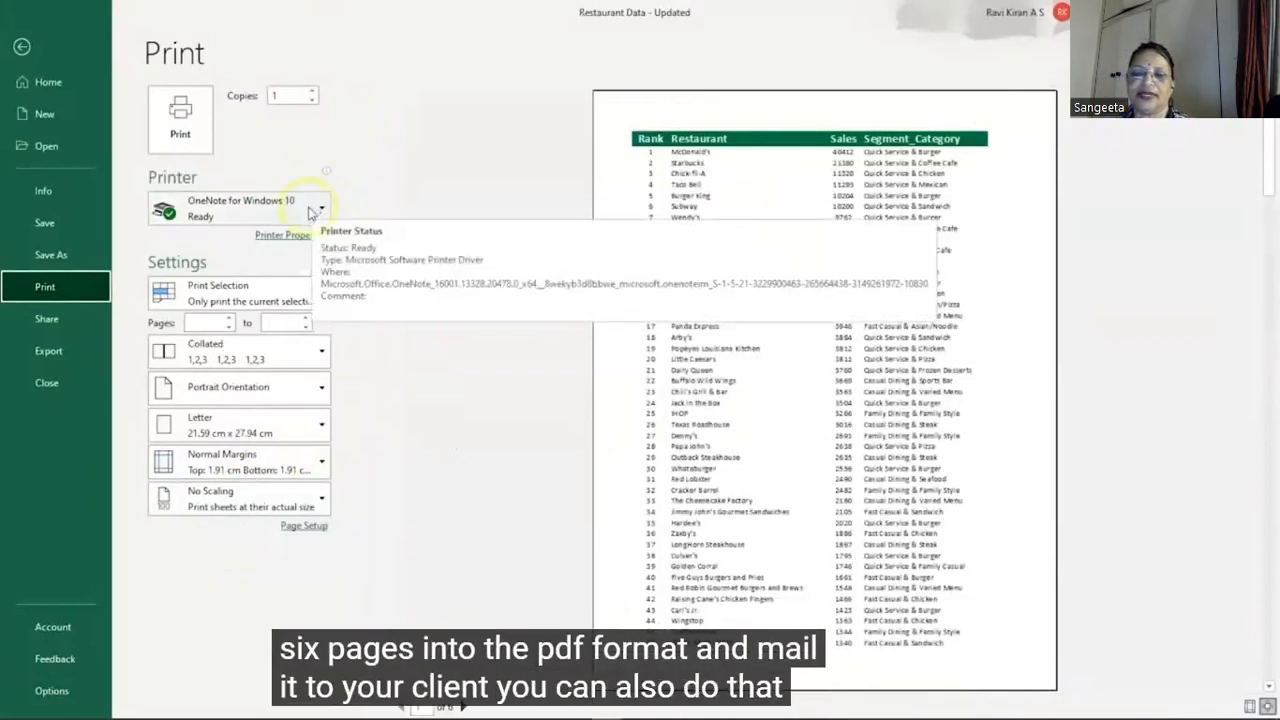
click(320, 209)
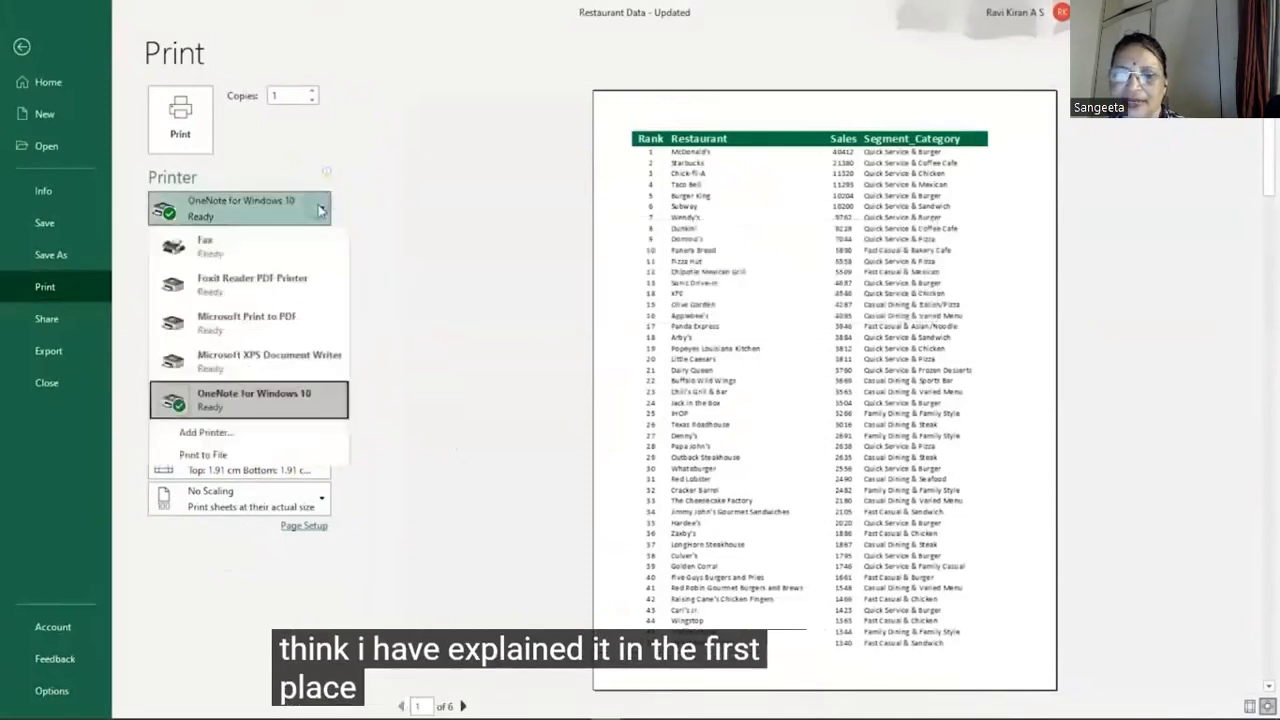
click(272, 332)
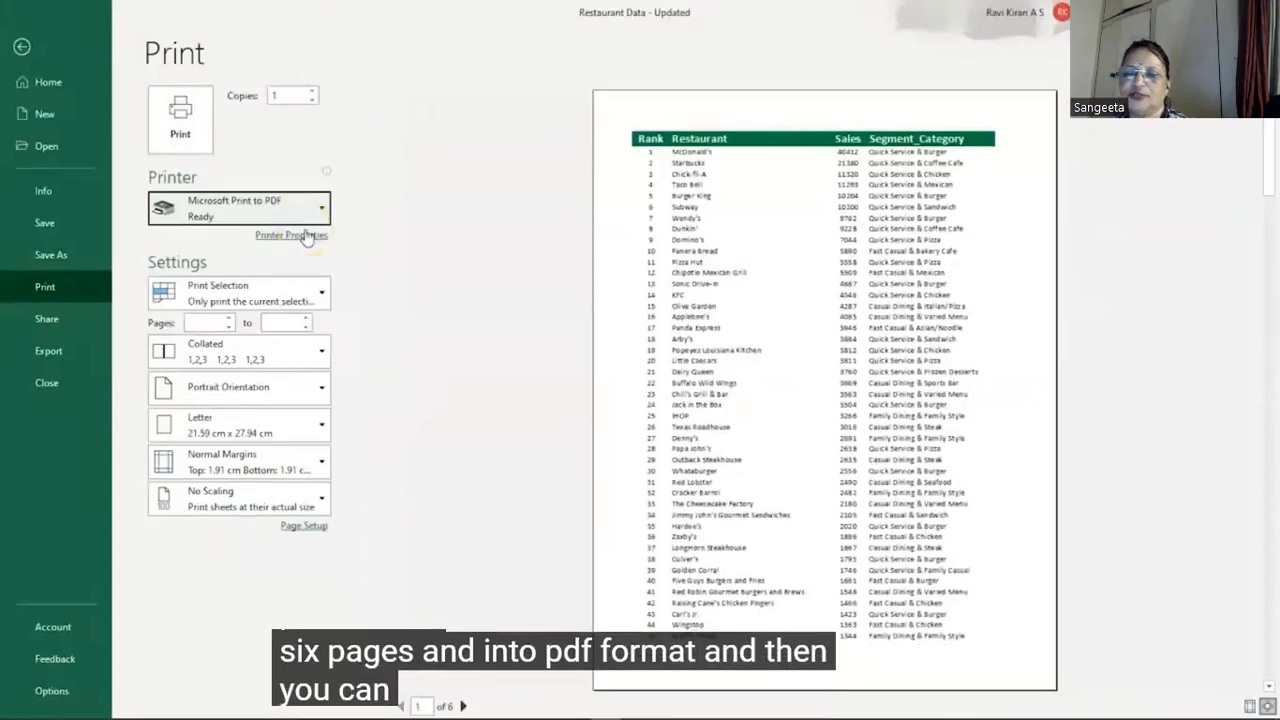
click(311, 91)
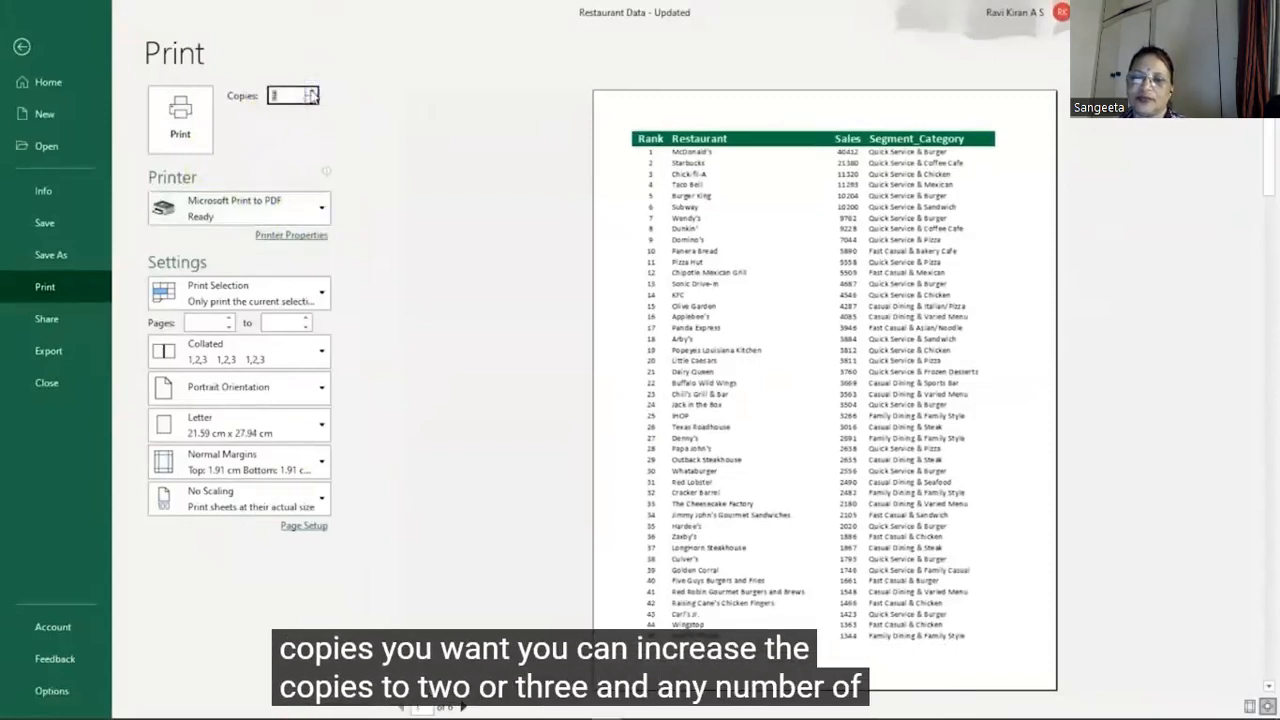
click(311, 95)
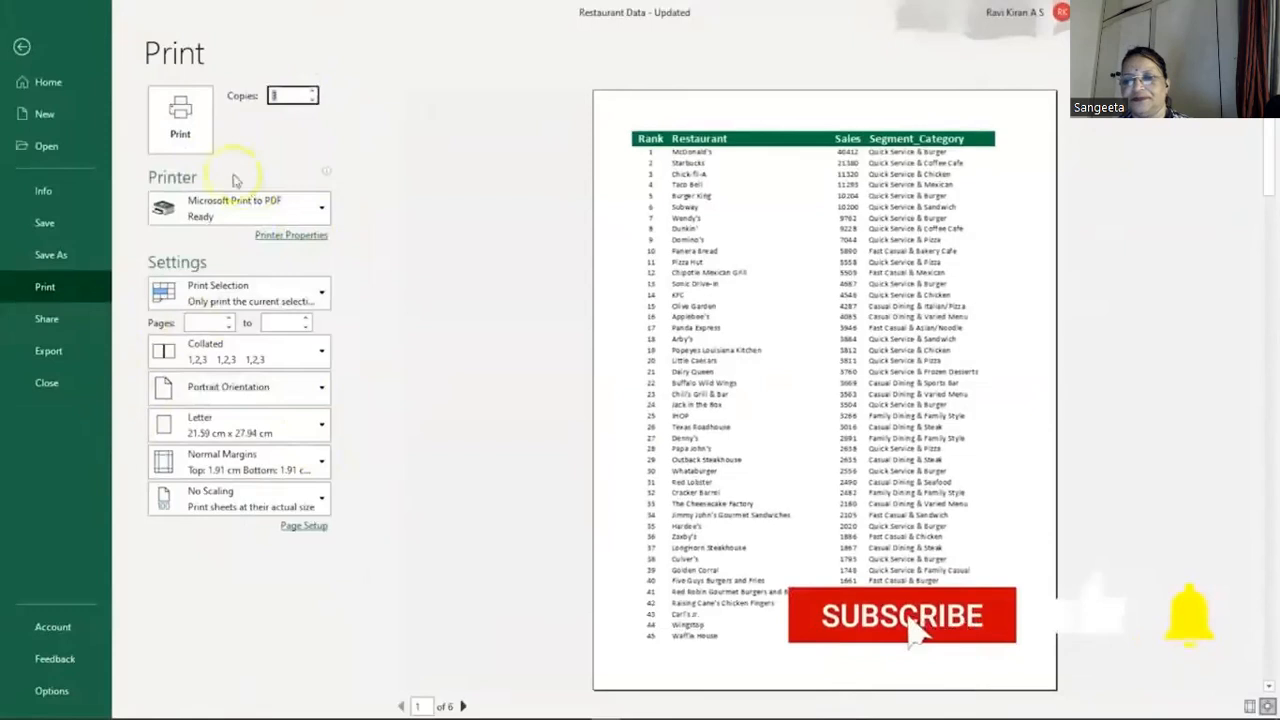
View the list of available printers, including the Print to File option
click(303, 232)
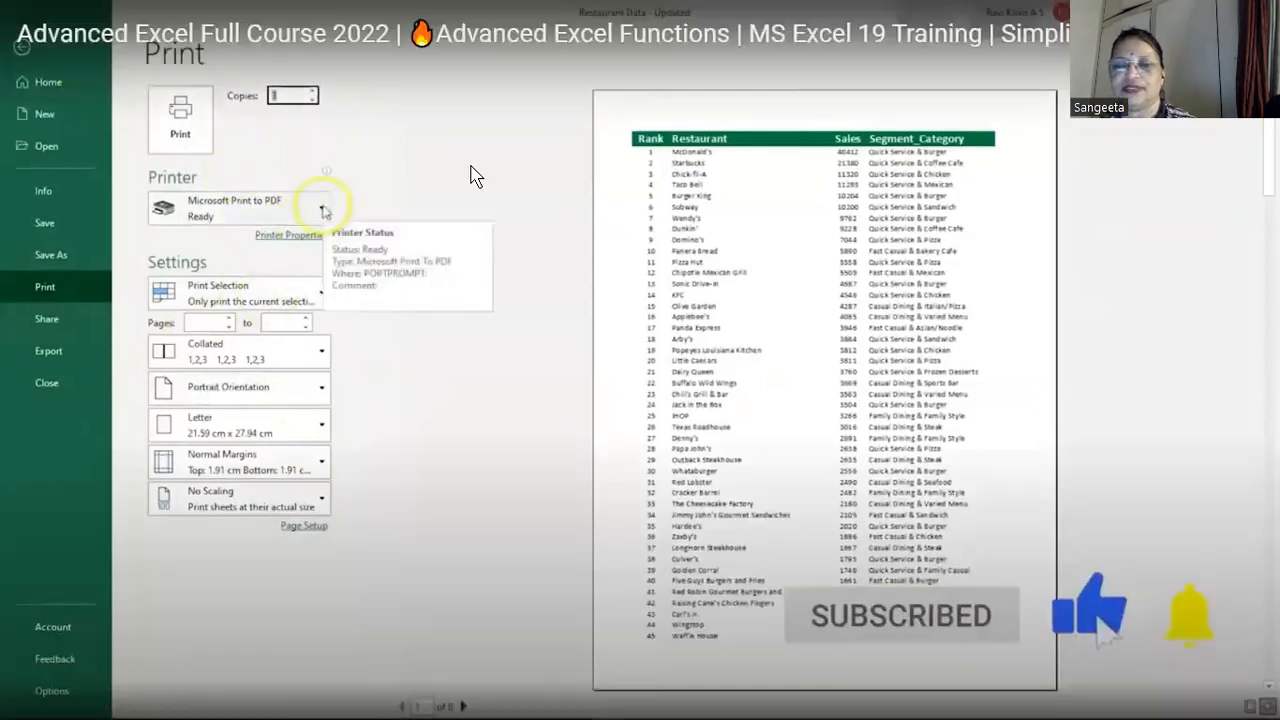
click(1133, 449)
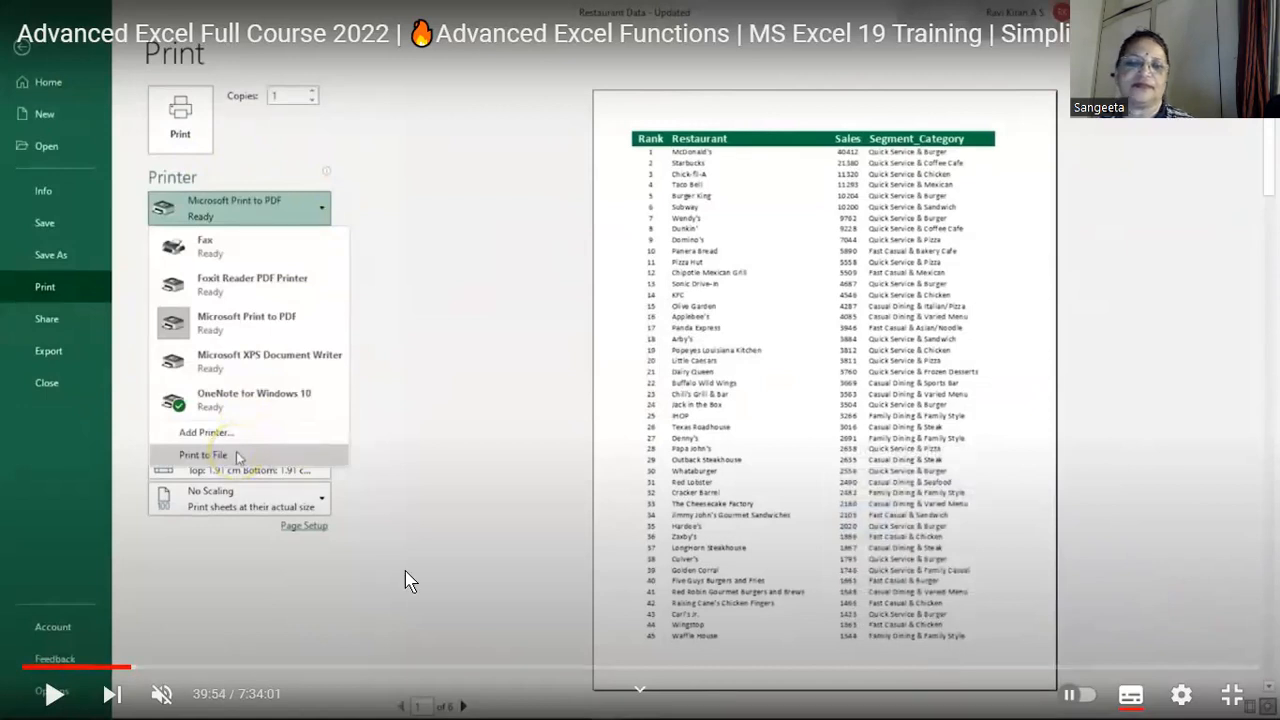
key(space)
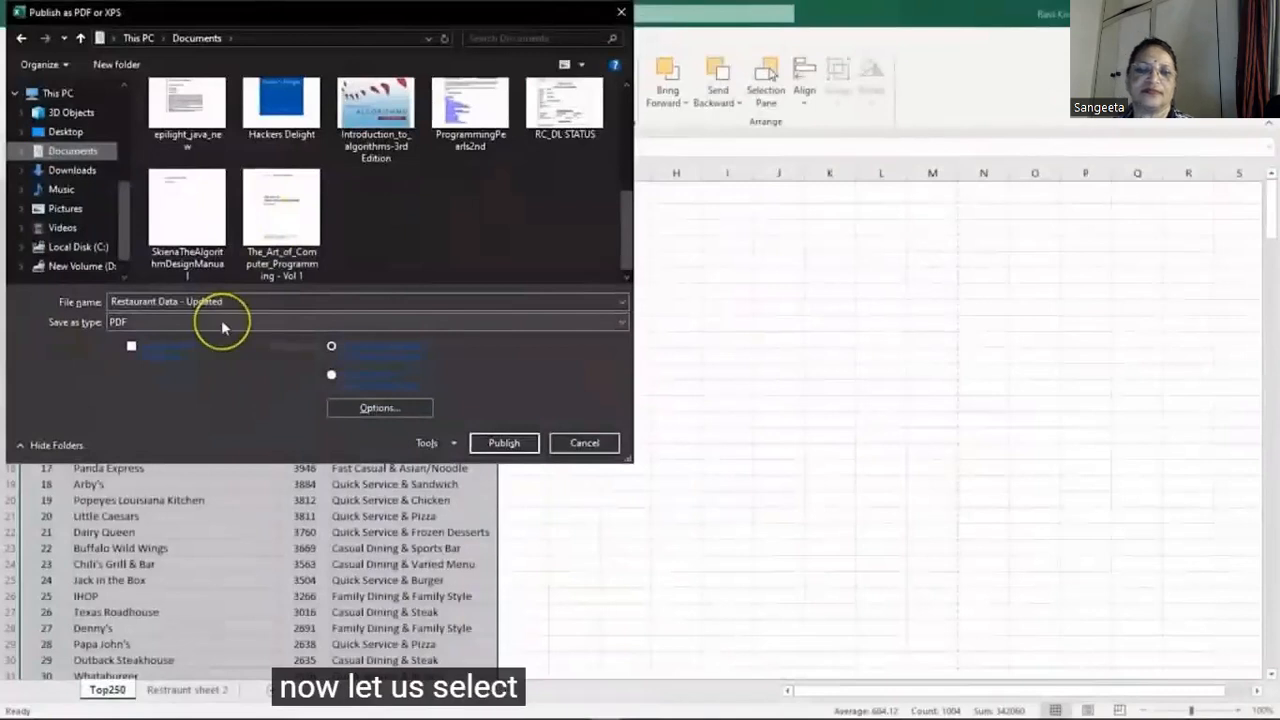
Publish the restaurant table as a PDF named Restaurant Data - PDF in the Documents folder
double_click(195, 302)
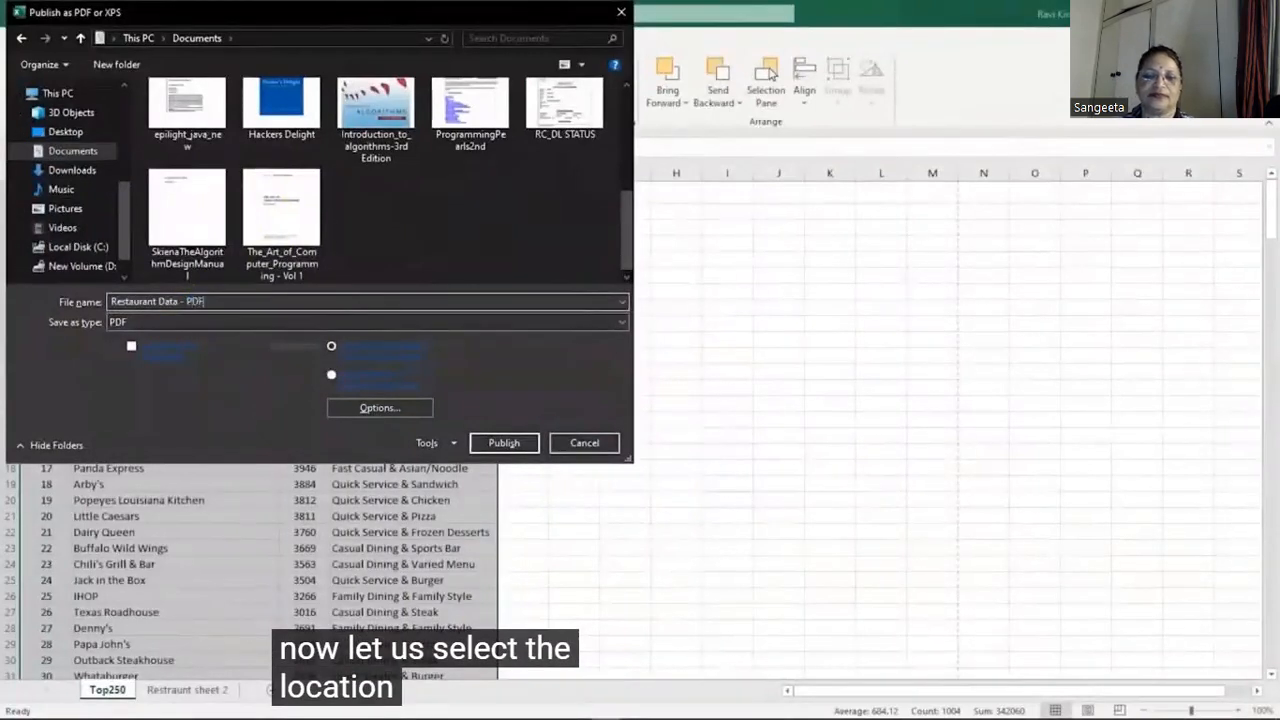
click(516, 445)
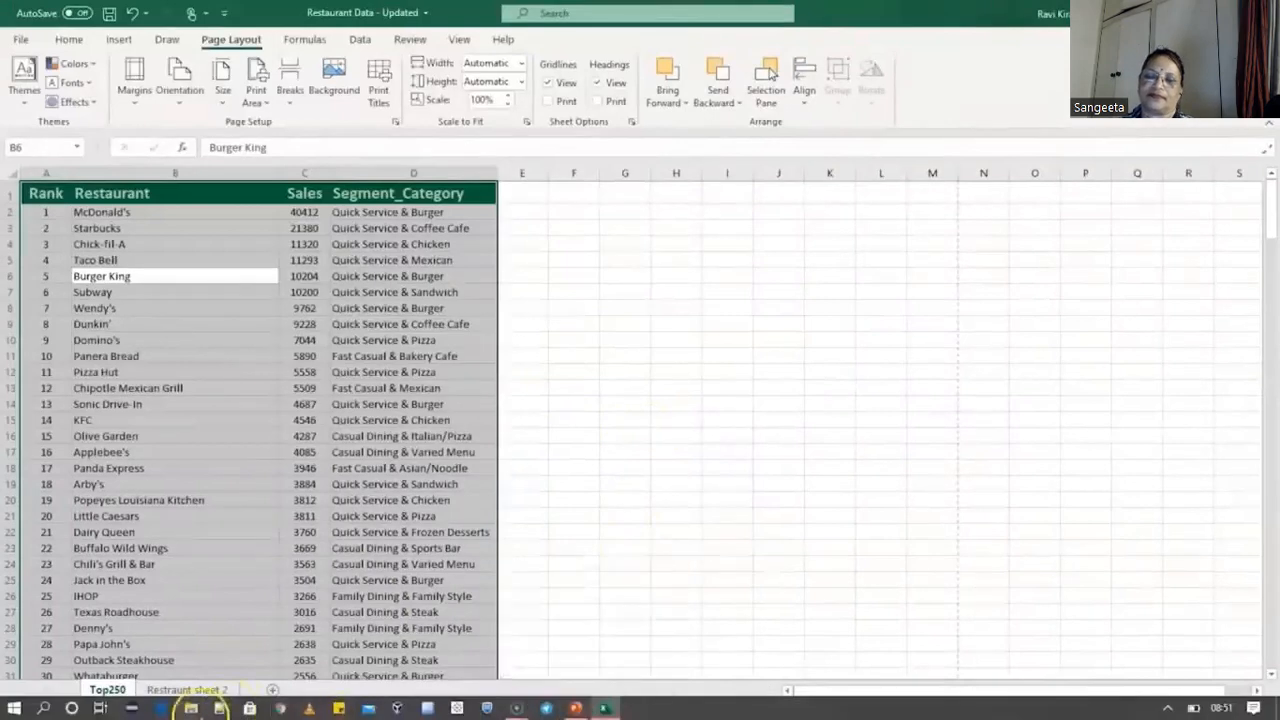
Switch to File Explorer, open Restaurant Data - PDF from the Documents folder and look through its pages
click(190, 708)
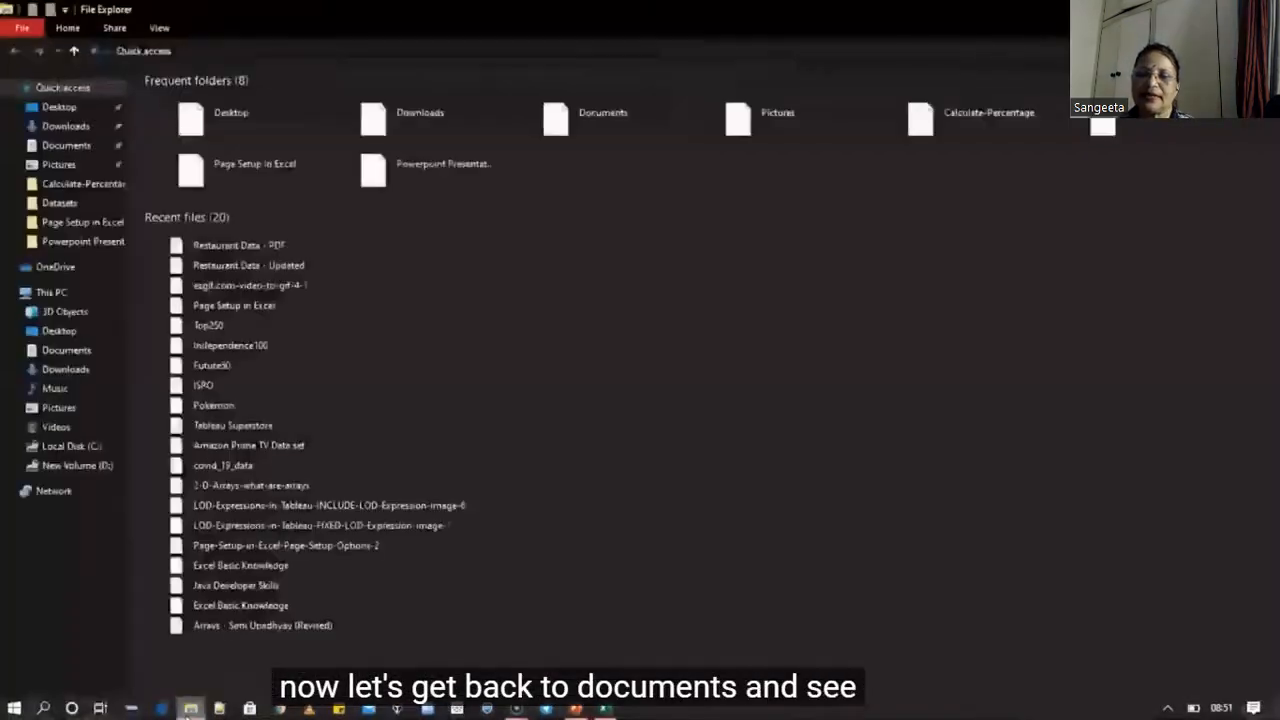
double_click(576, 119)
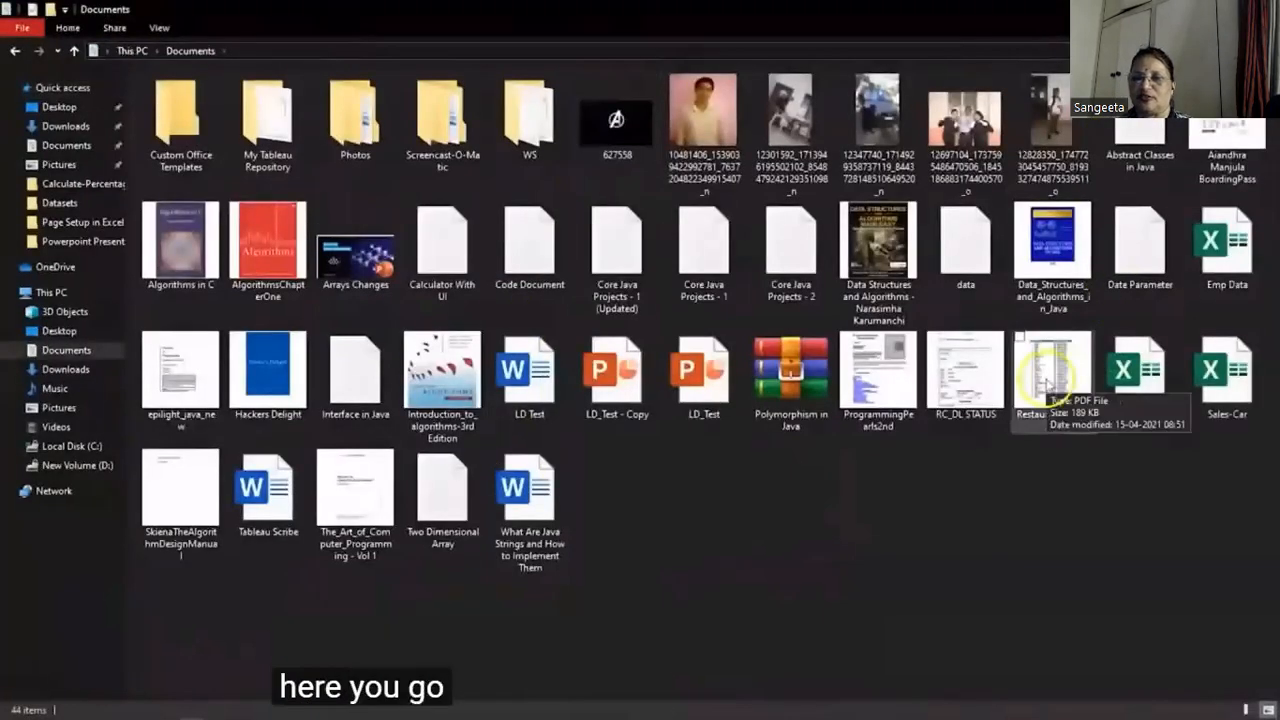
click(1047, 386)
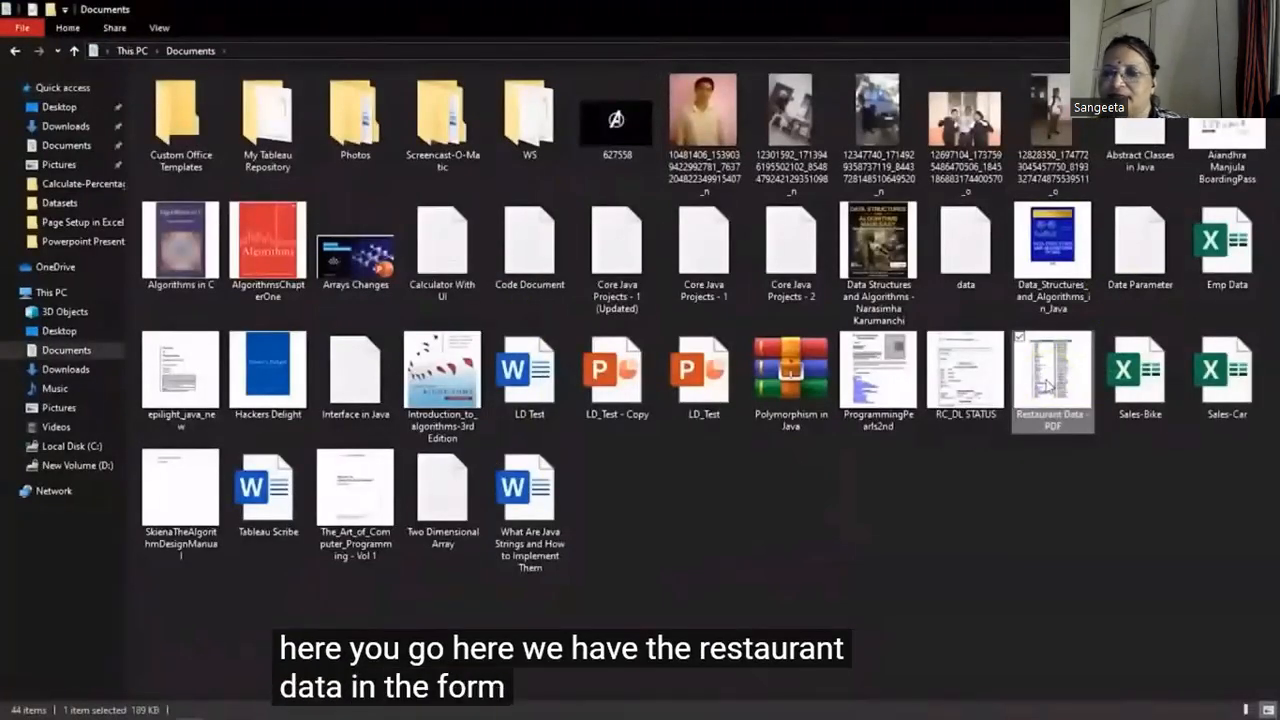
double_click(1046, 381)
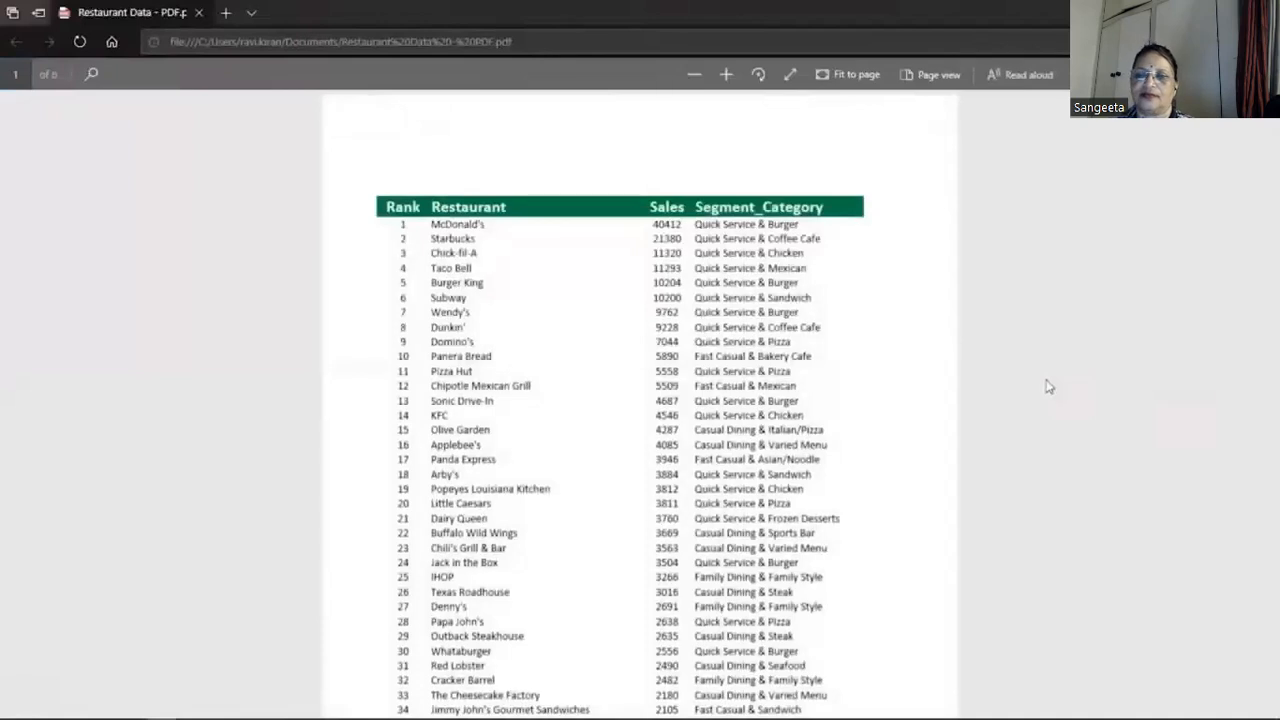
scroll(1048, 386, down, 3)
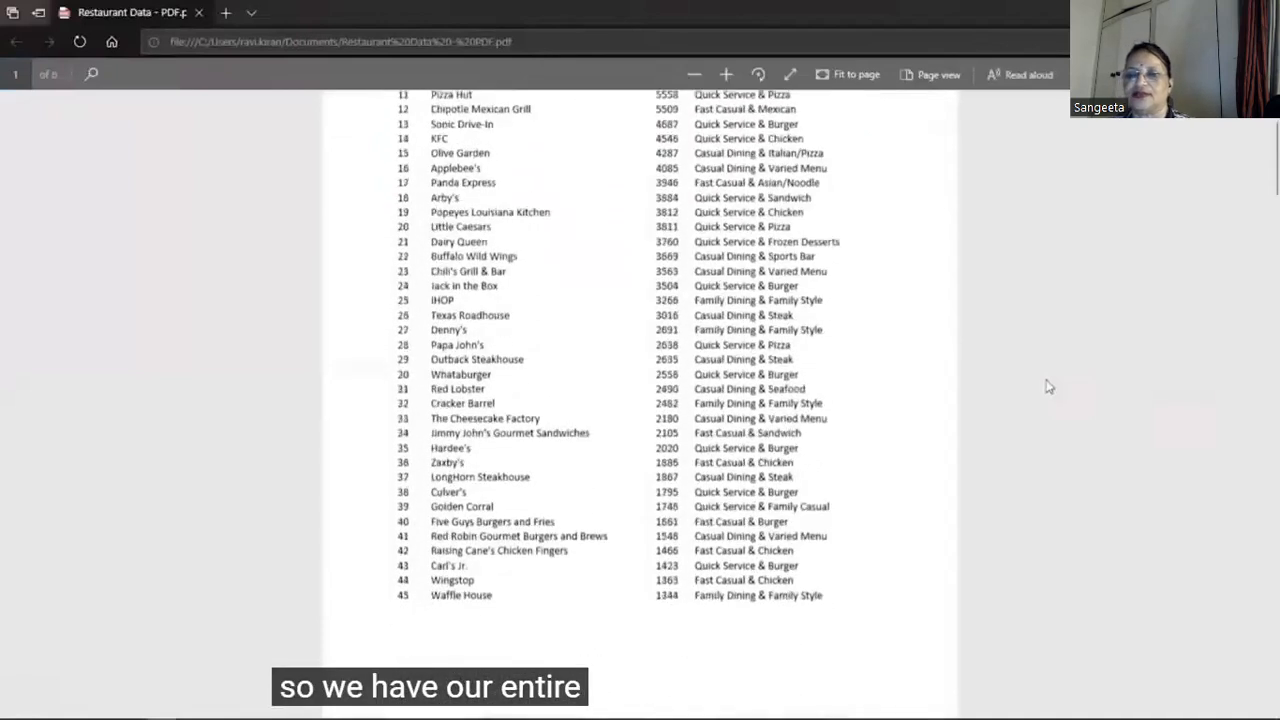
scroll(1048, 386, down, 5)
scroll(1048, 386, down, 5)
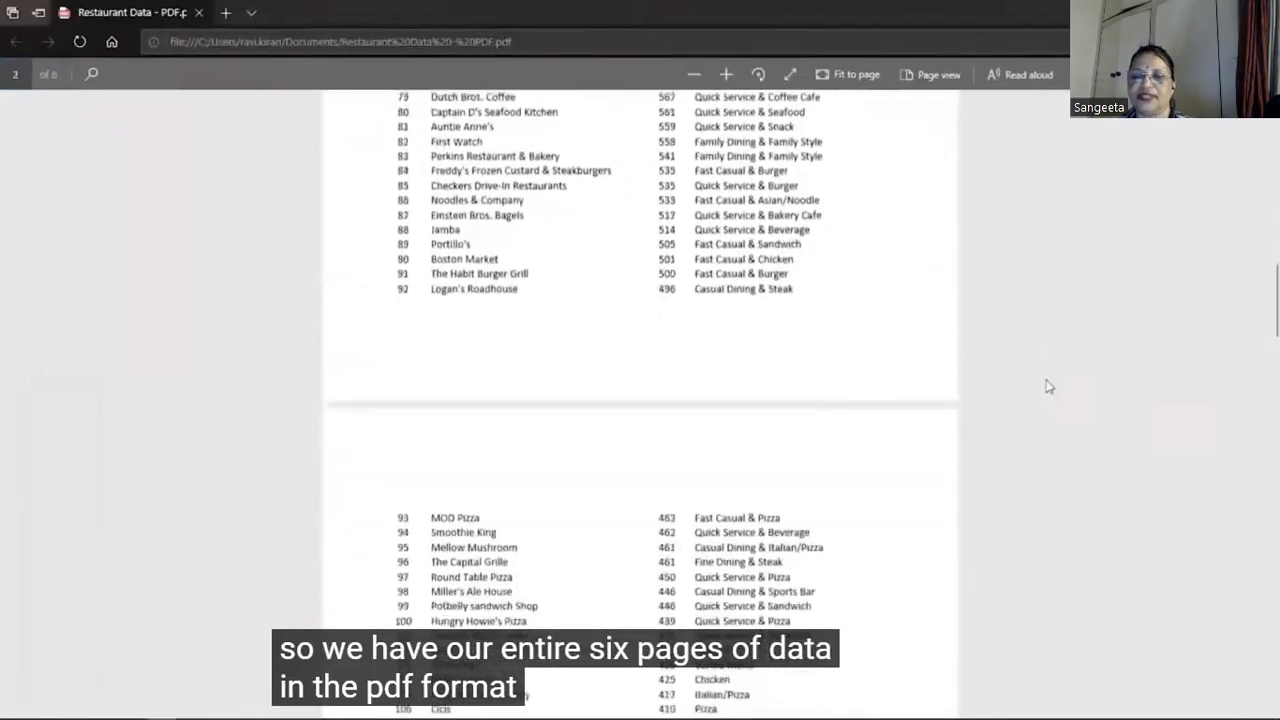
scroll(1048, 386, down, 2)
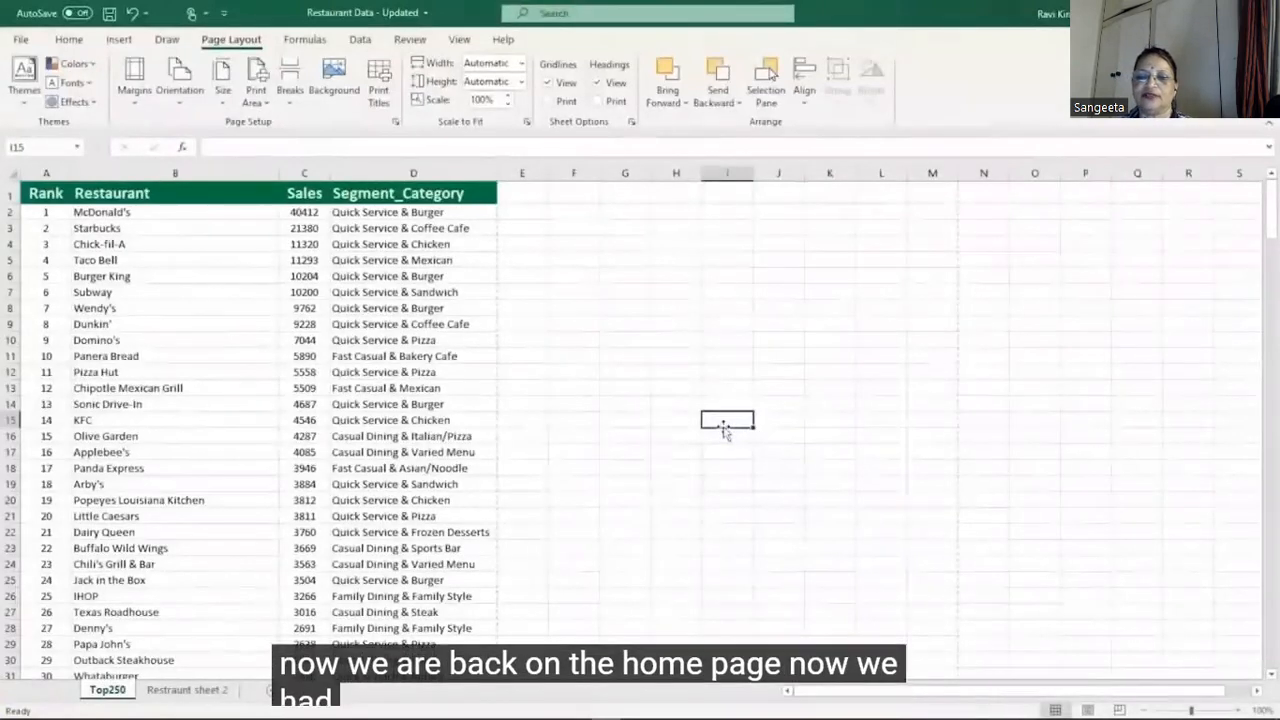
Print the current selection with Microsoft Print to PDF, saving the output in Documents as restaurant Data - PDF 2
key(ctrl+p)
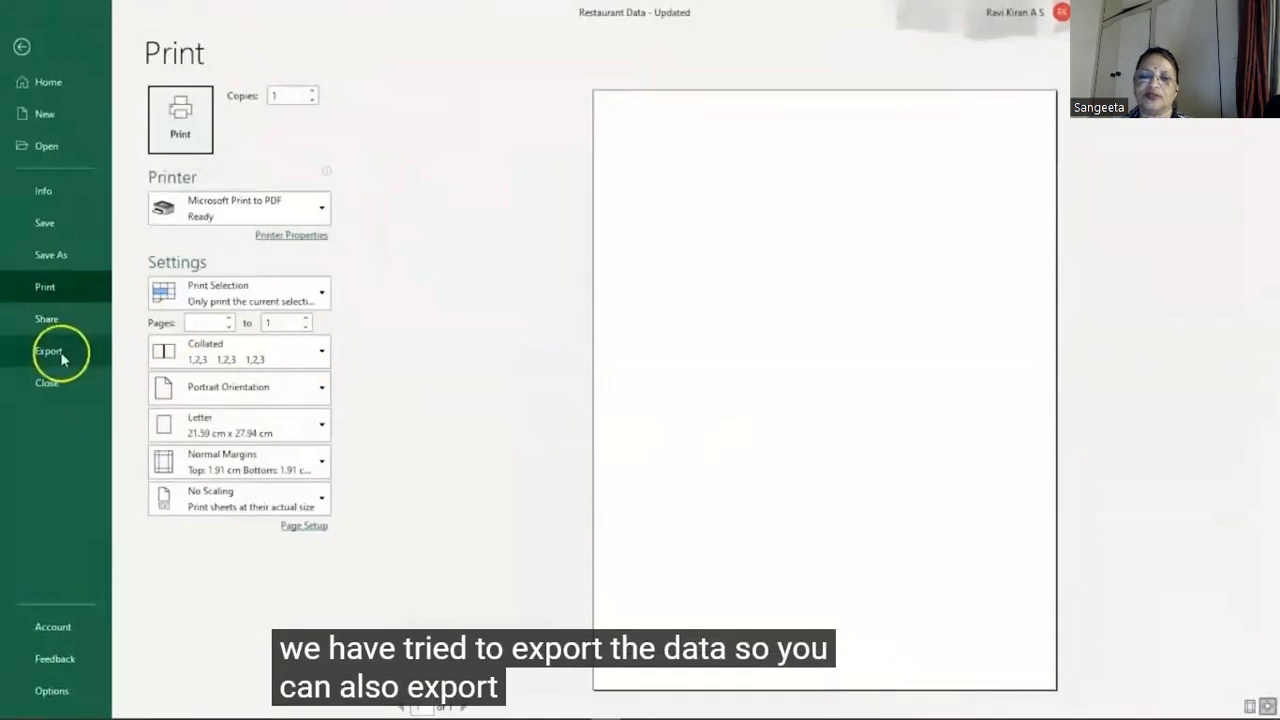
click(190, 138)
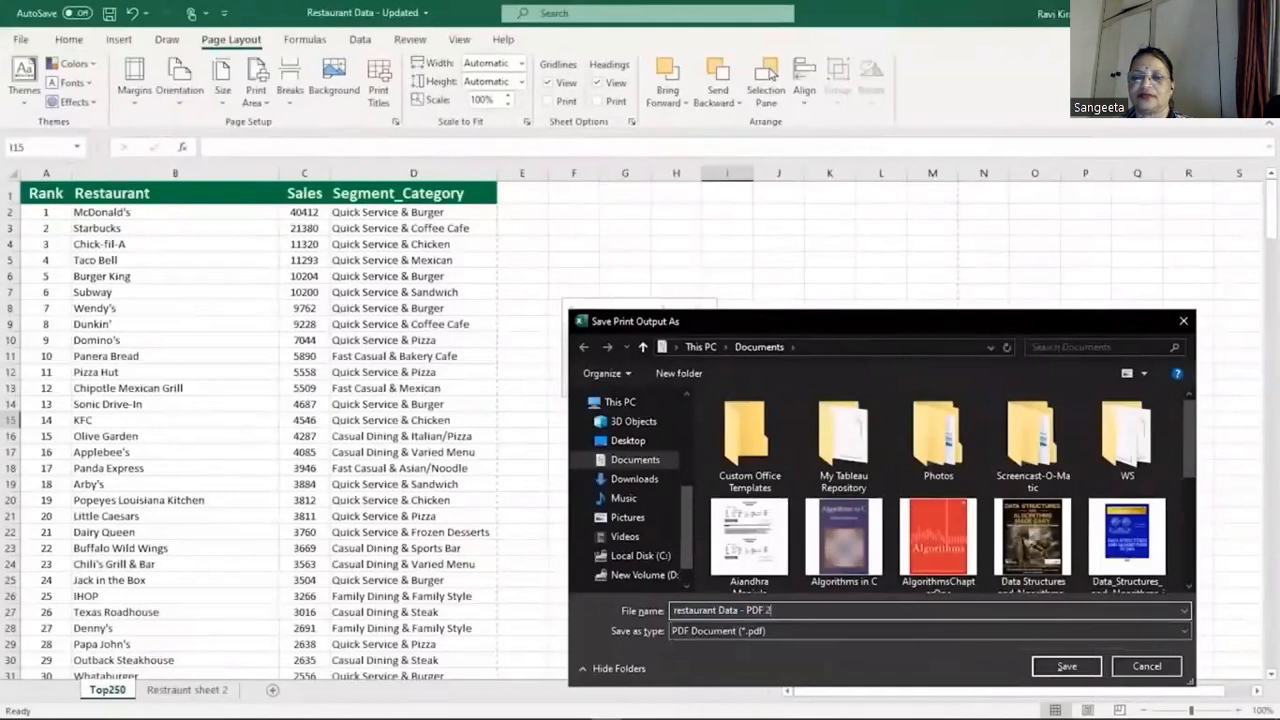
click(1043, 675)
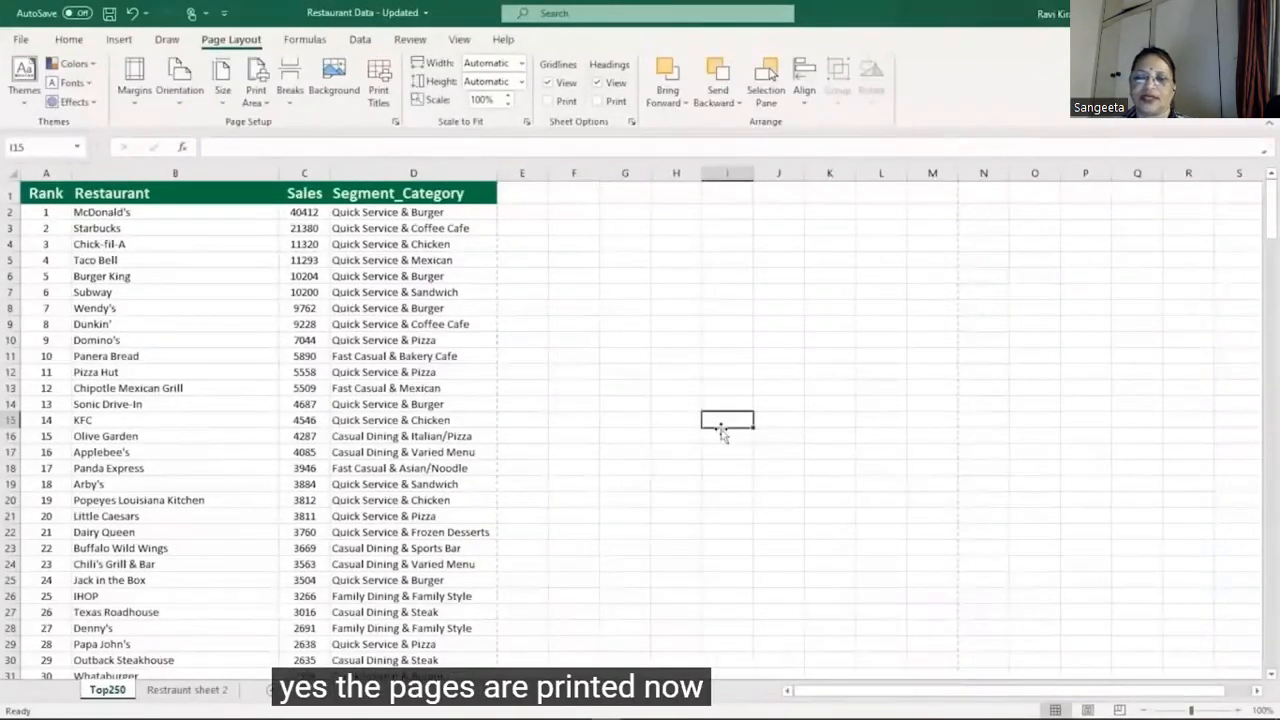
View restaurant Data - PDF 2 from File Explorer's recent files, close all PDF tabs and switch back to Excel
key(super+e)
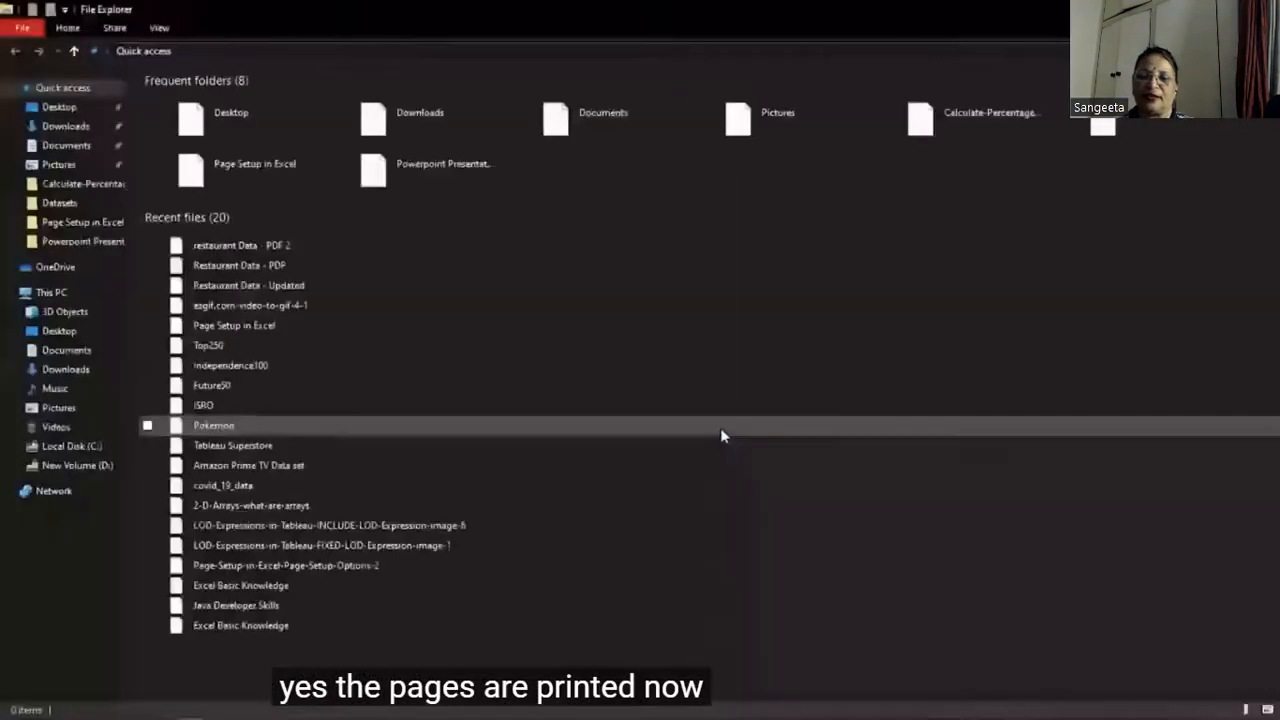
click(358, 250)
double_click(358, 250)
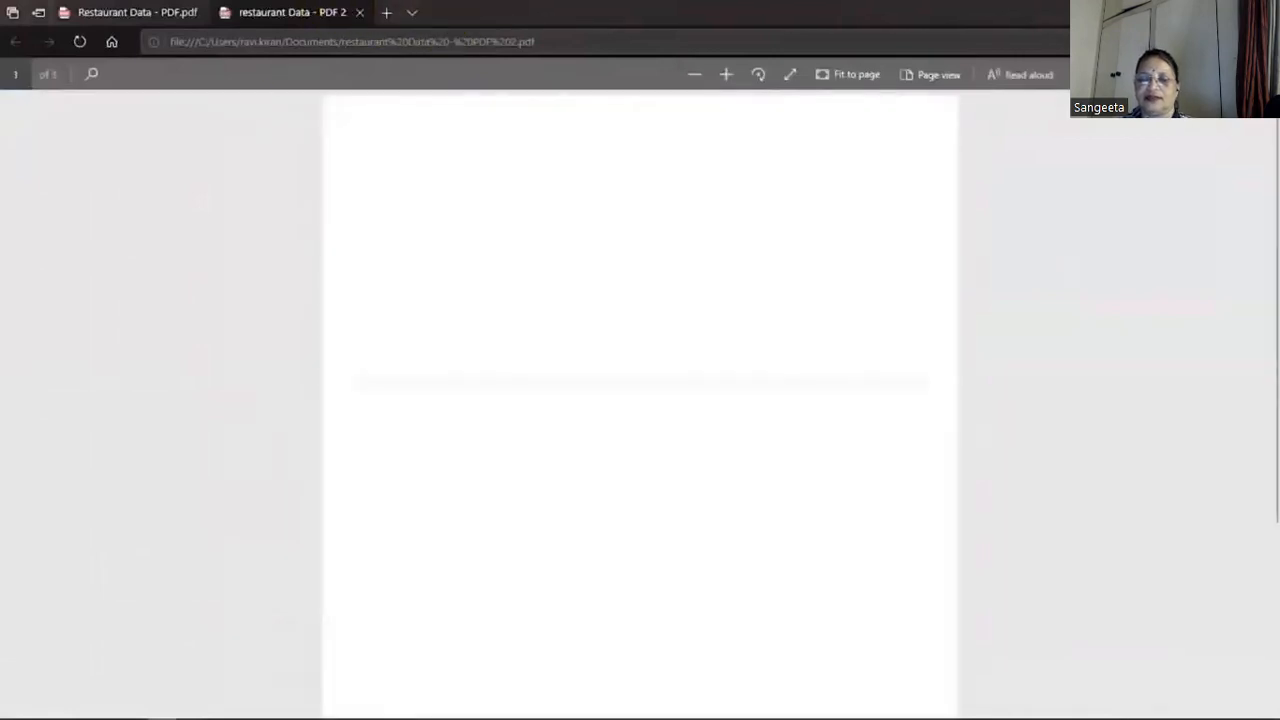
key(alt+F4)
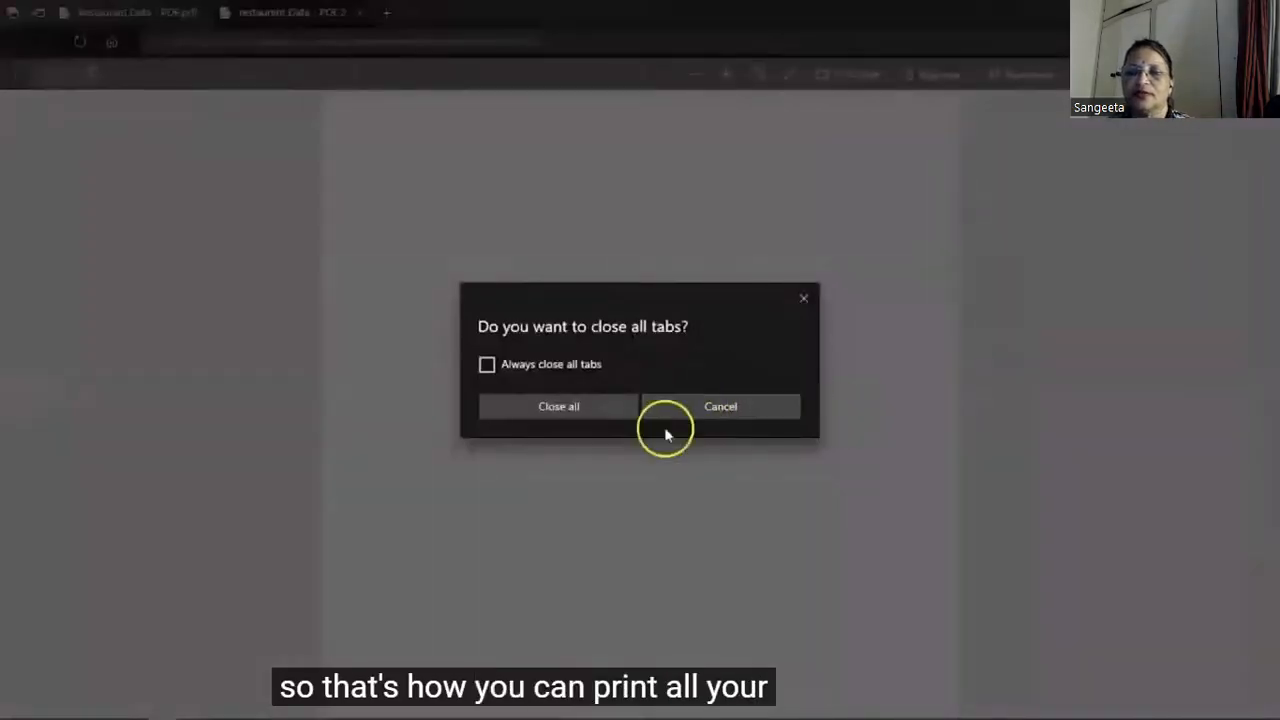
click(580, 364)
click(577, 406)
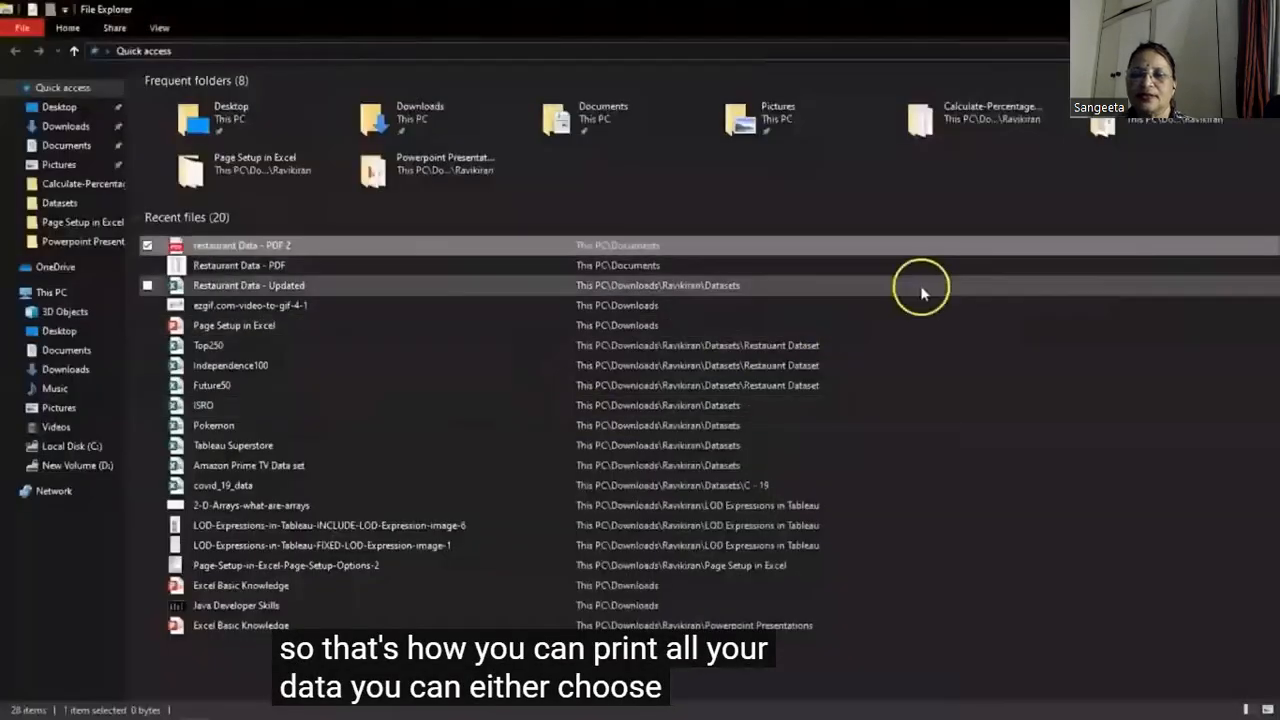
key(alt+Tab)
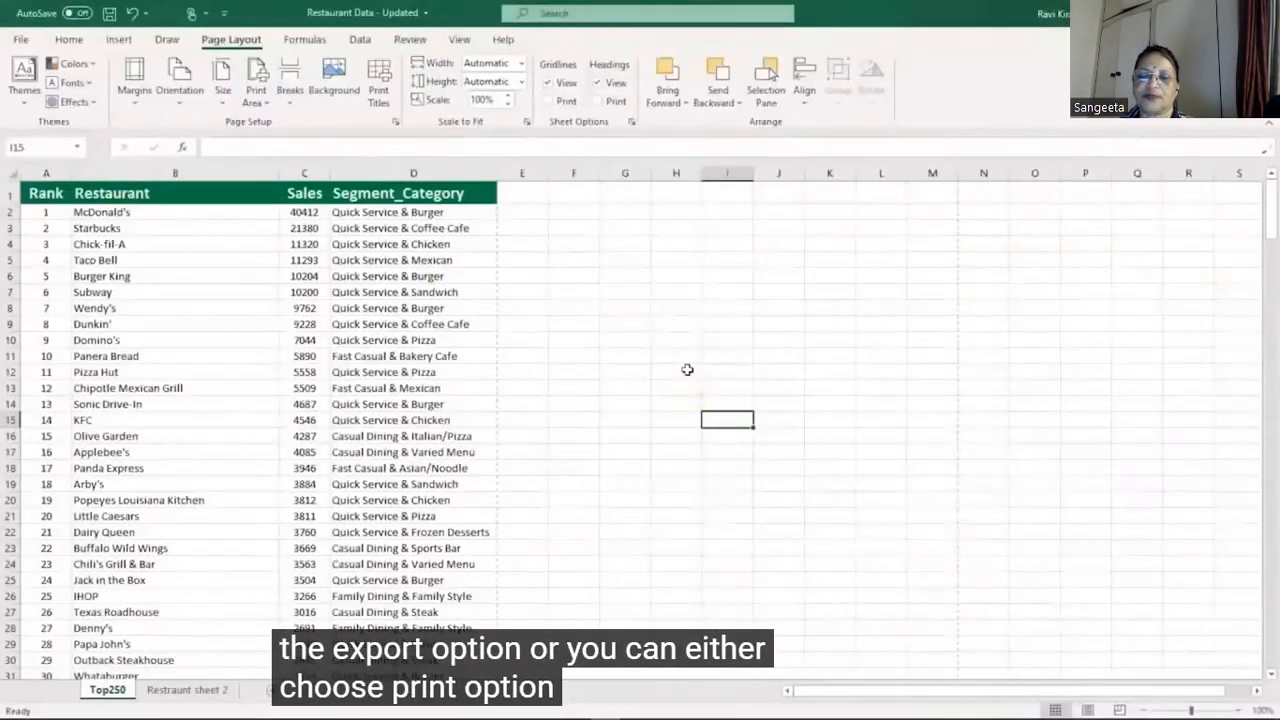
Review the available print settings, the margin presets and the page orientation options
key(ctrl+p)
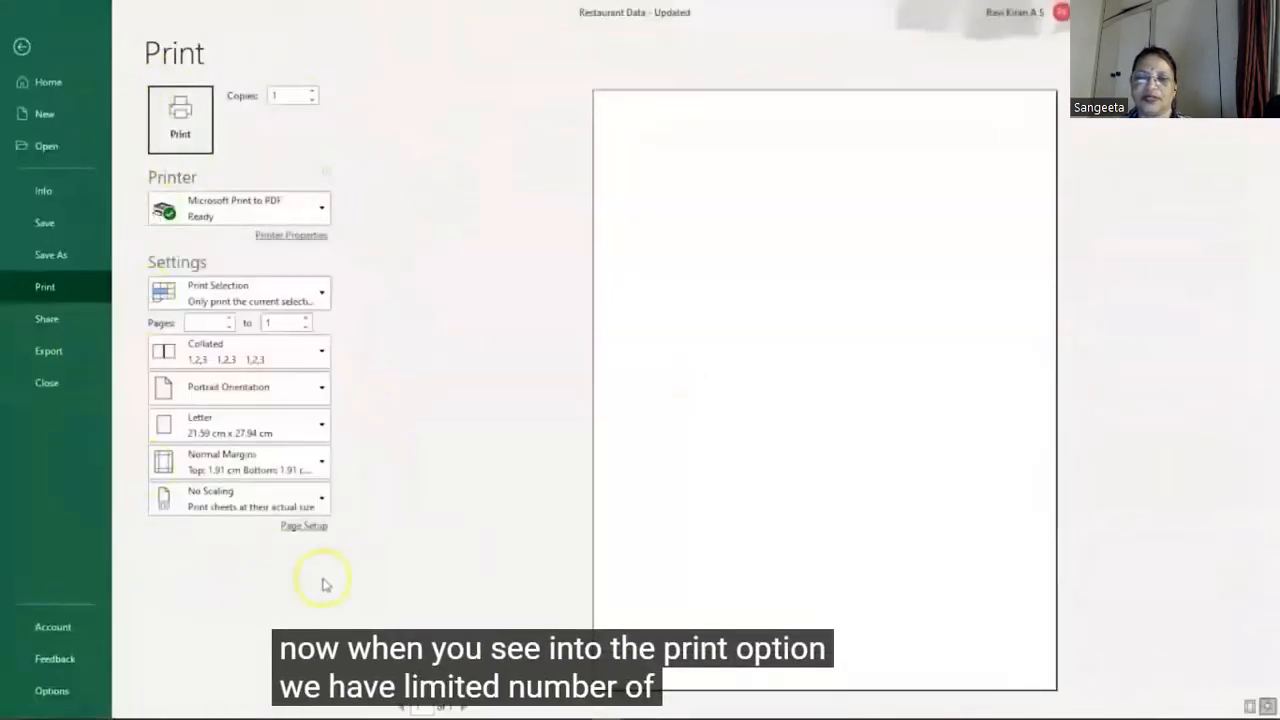
key(Escape)
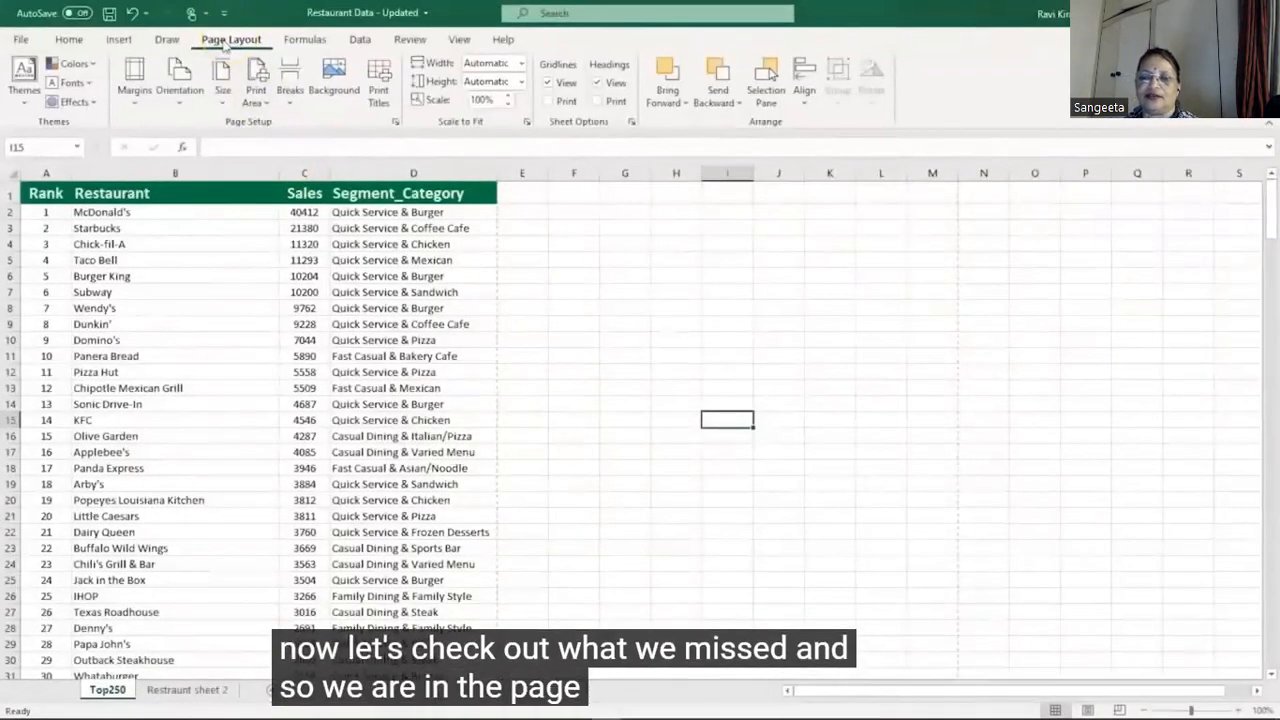
click(134, 72)
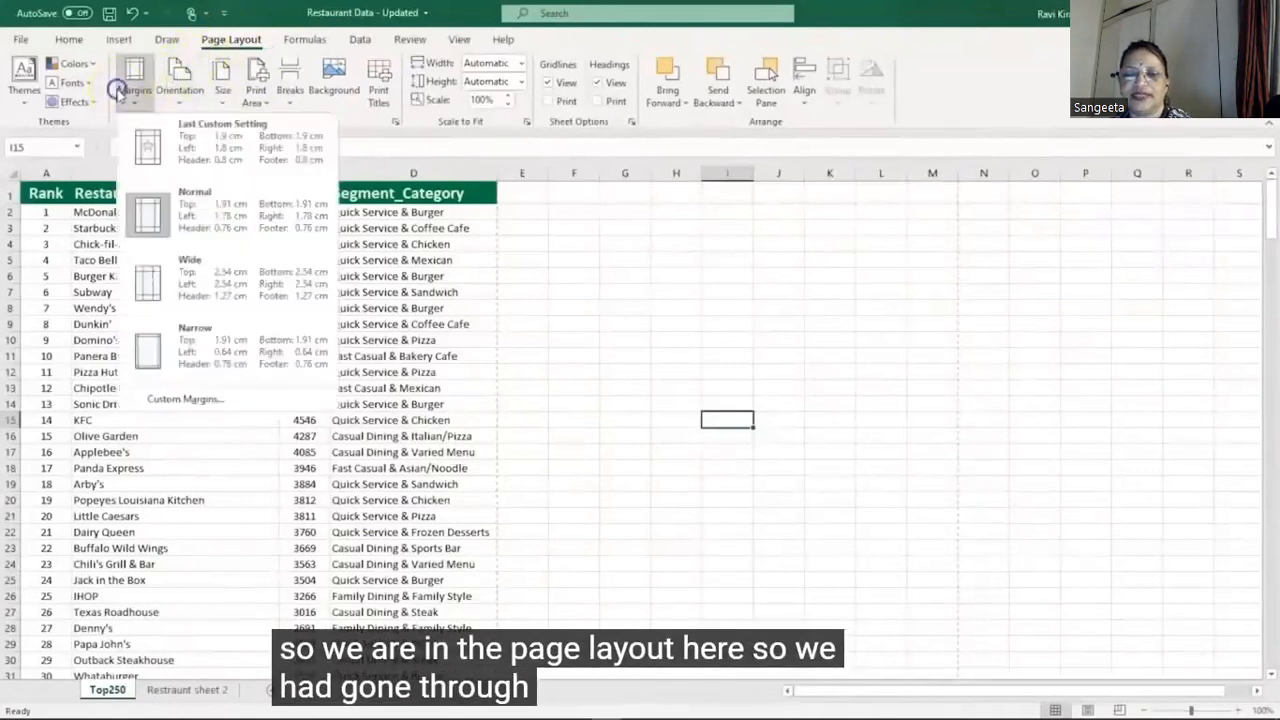
click(179, 75)
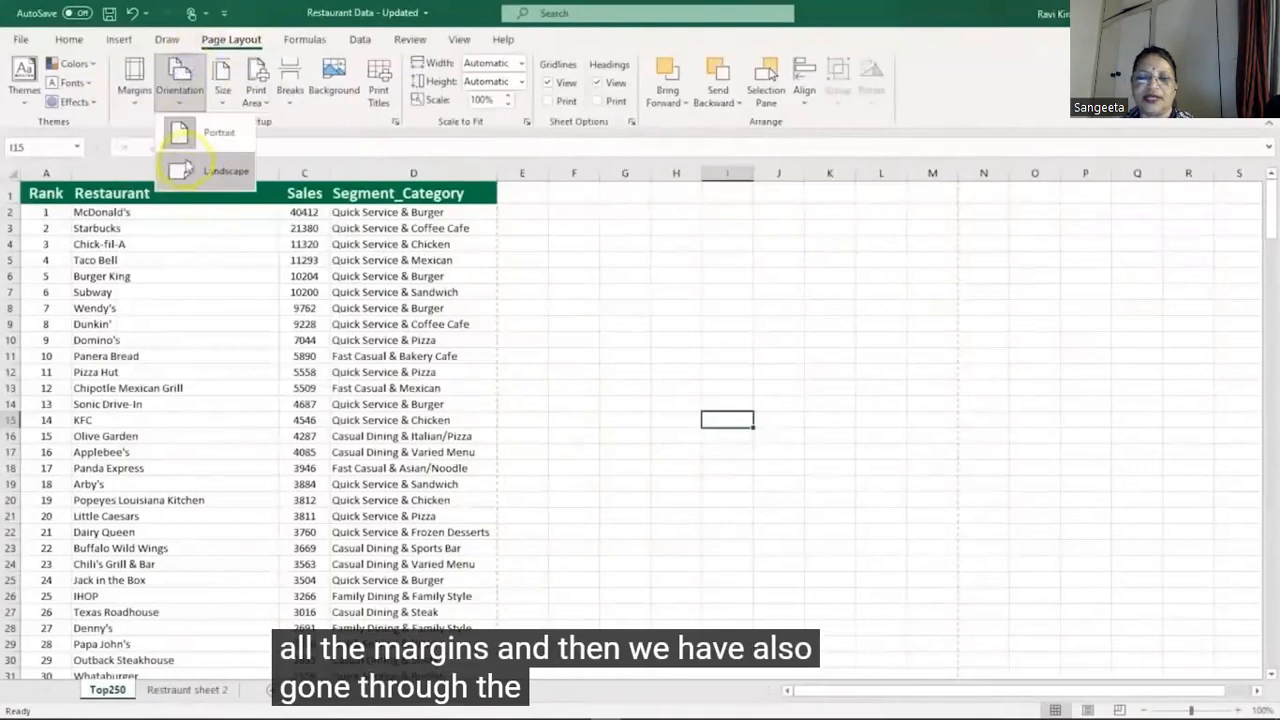
Try the A3 paper size and view the further paper size options in Page Setup, closing it without changes
click(224, 72)
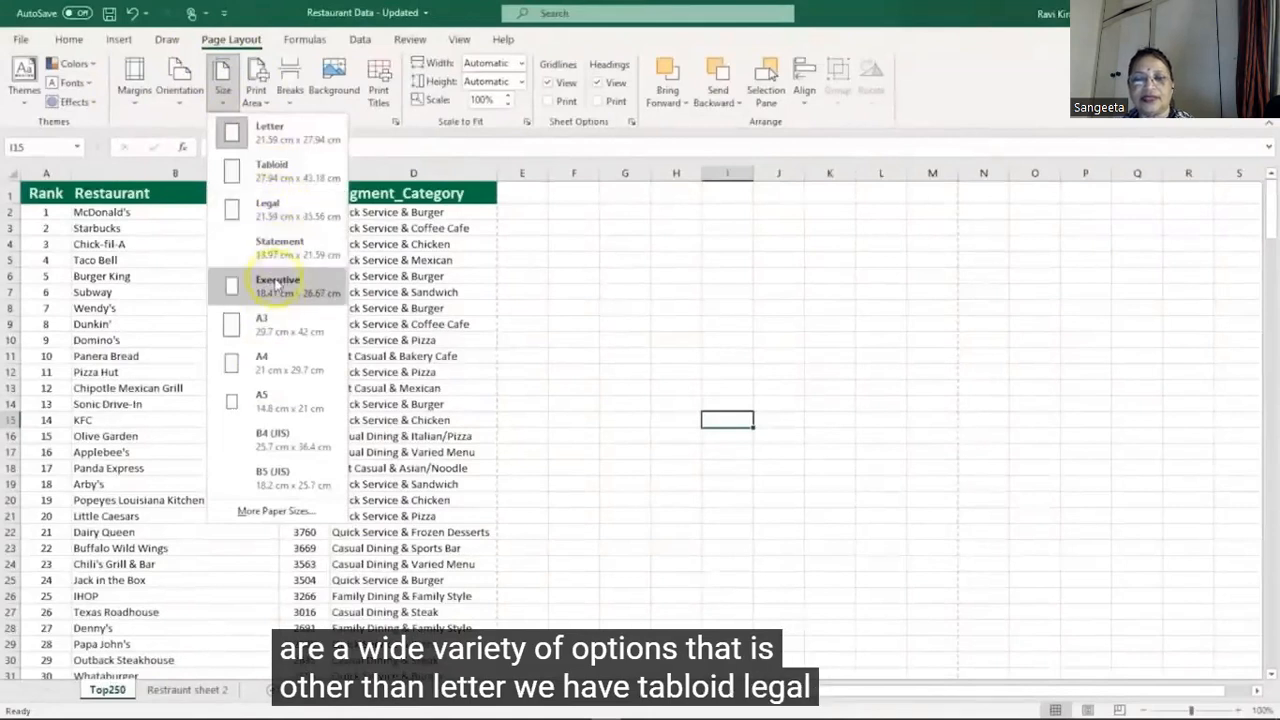
click(273, 333)
click(222, 90)
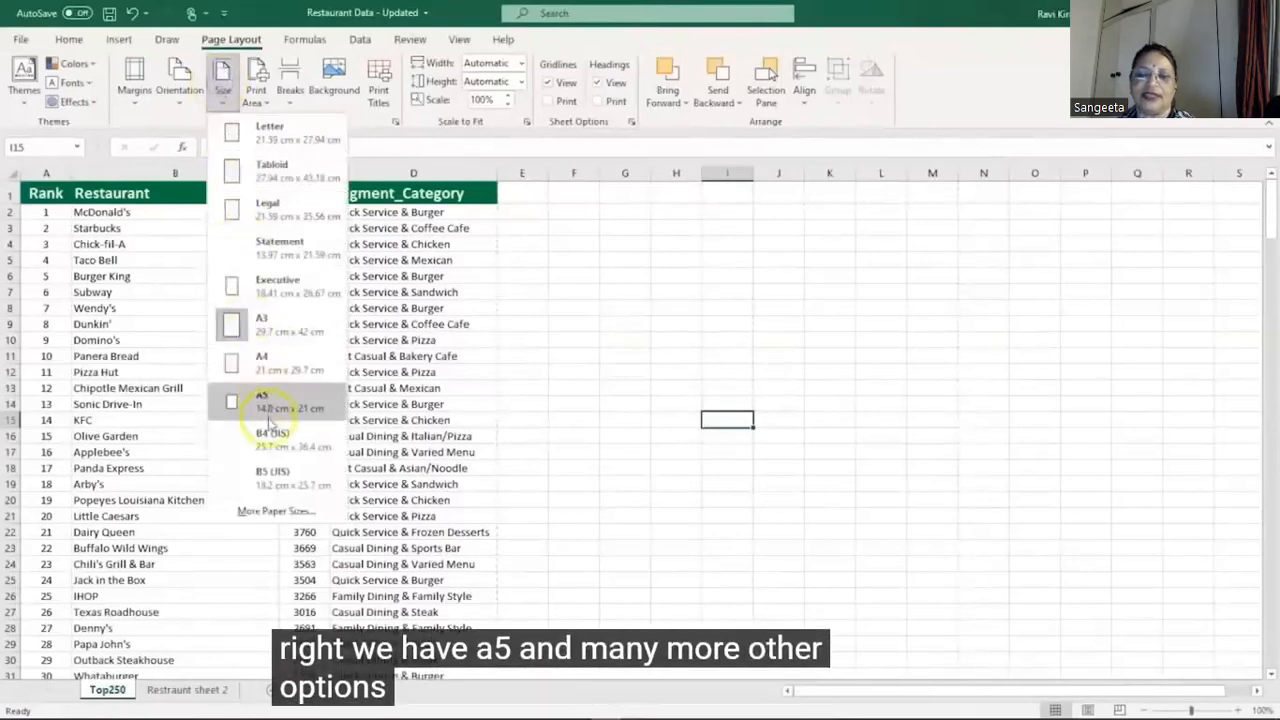
click(270, 512)
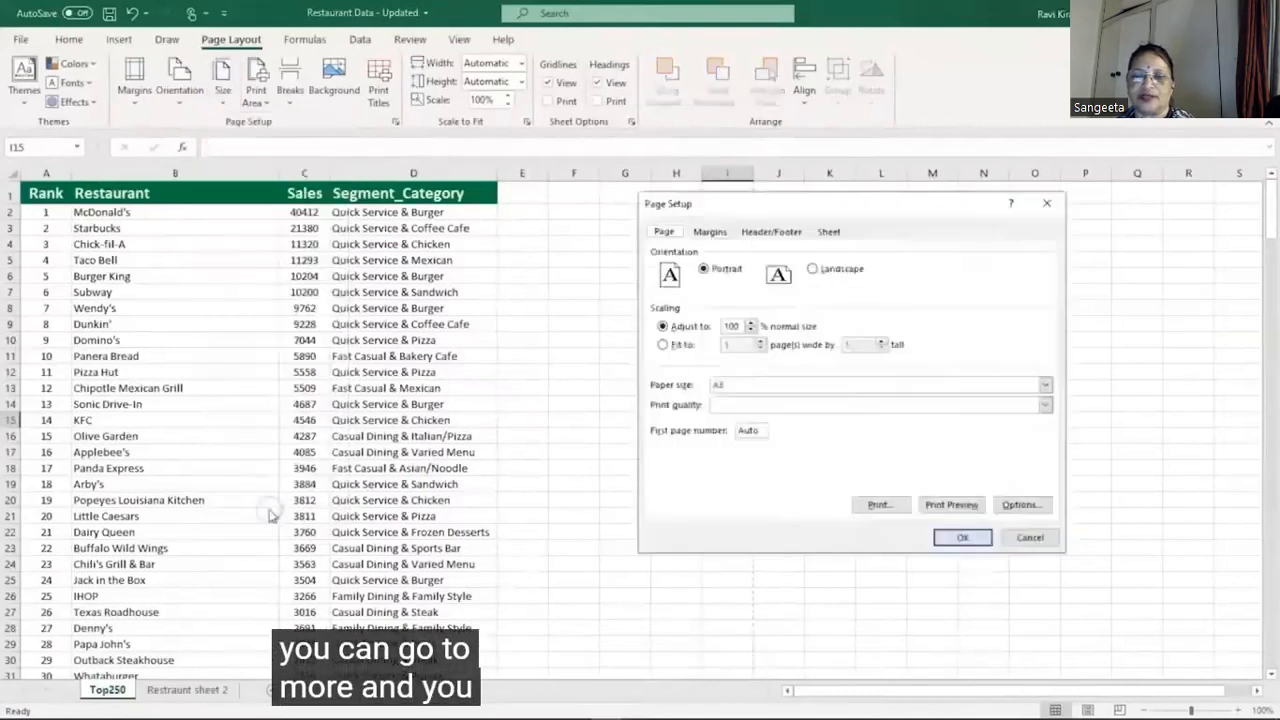
click(1045, 201)
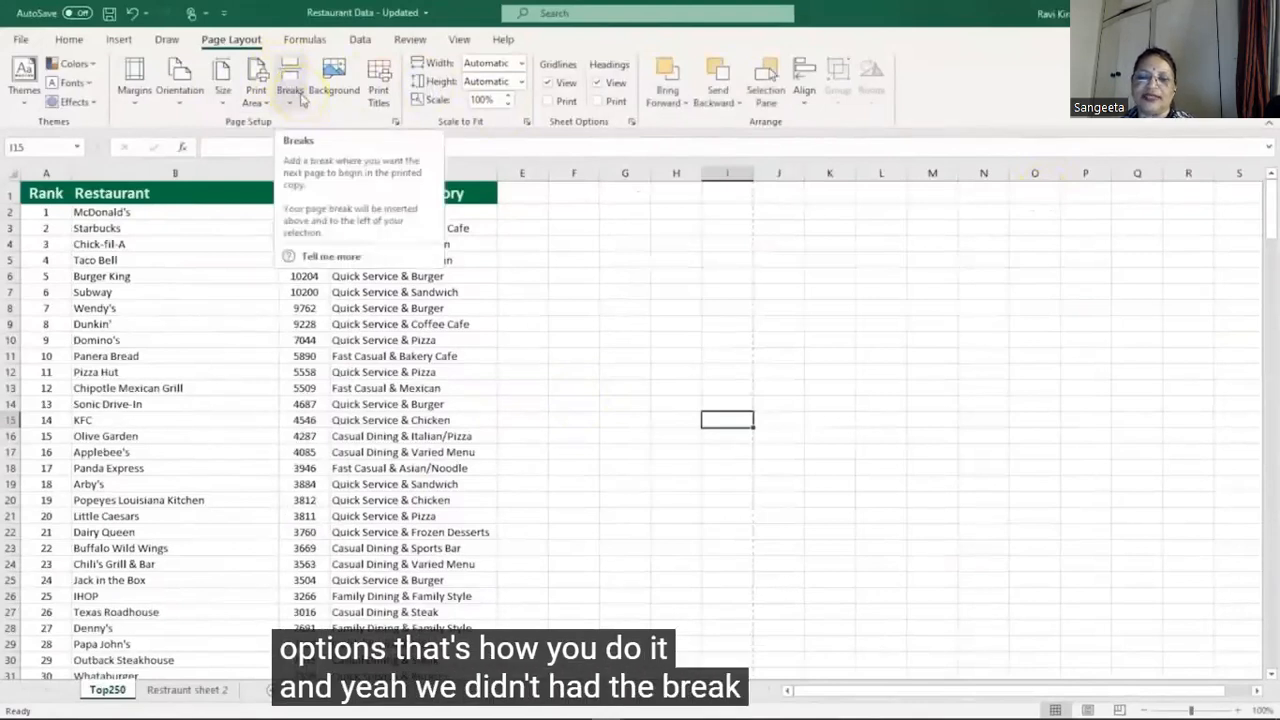
Set the printout's paper size to A4 in the print settings and return to the worksheet
key(ctrl+p)
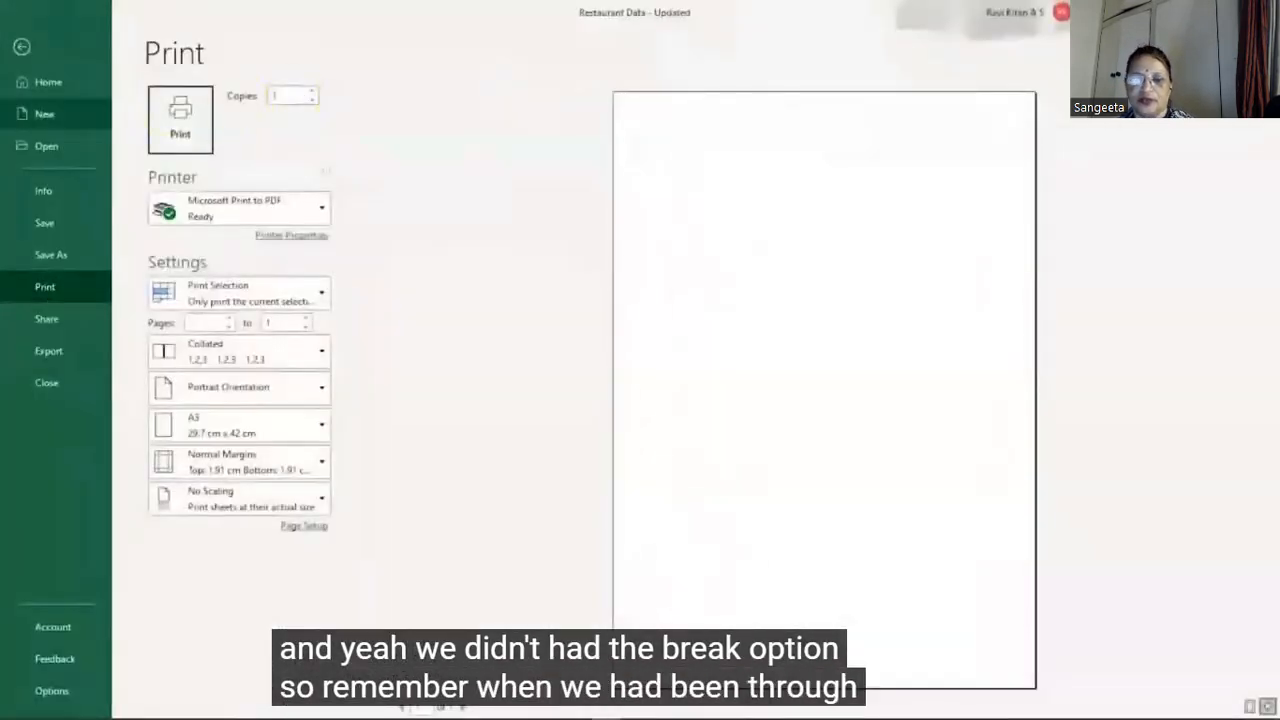
click(318, 426)
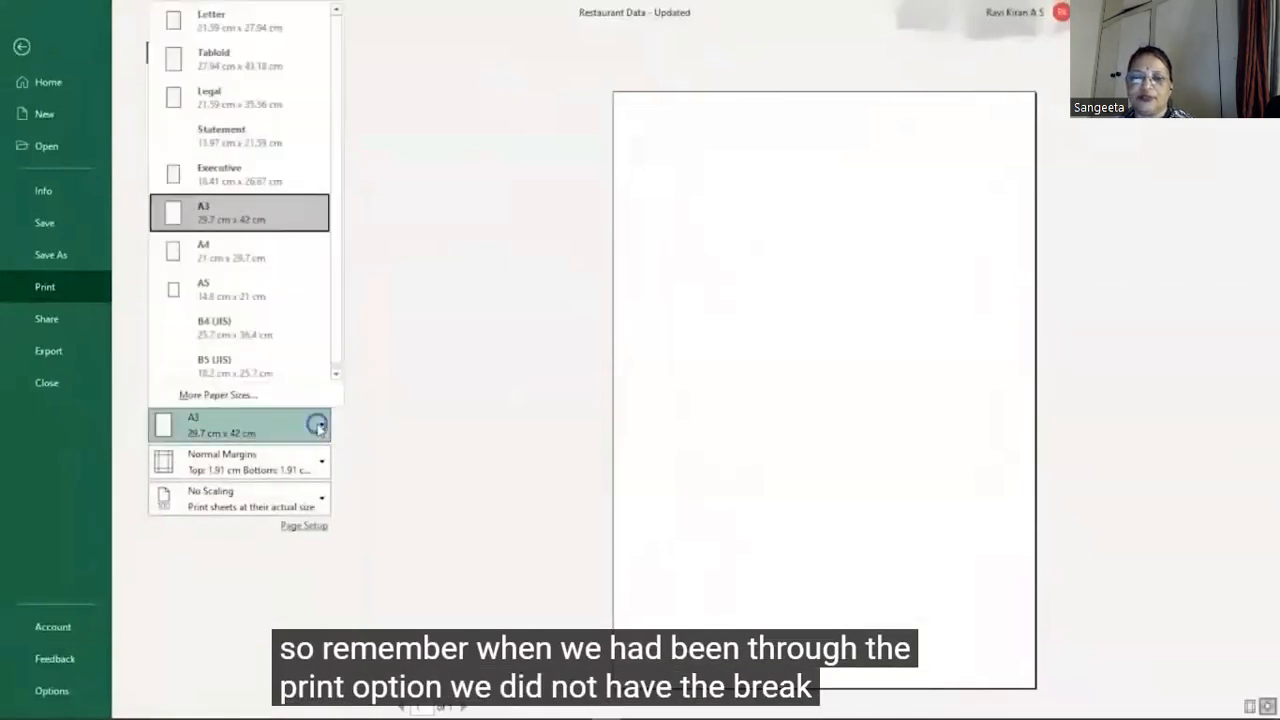
click(249, 264)
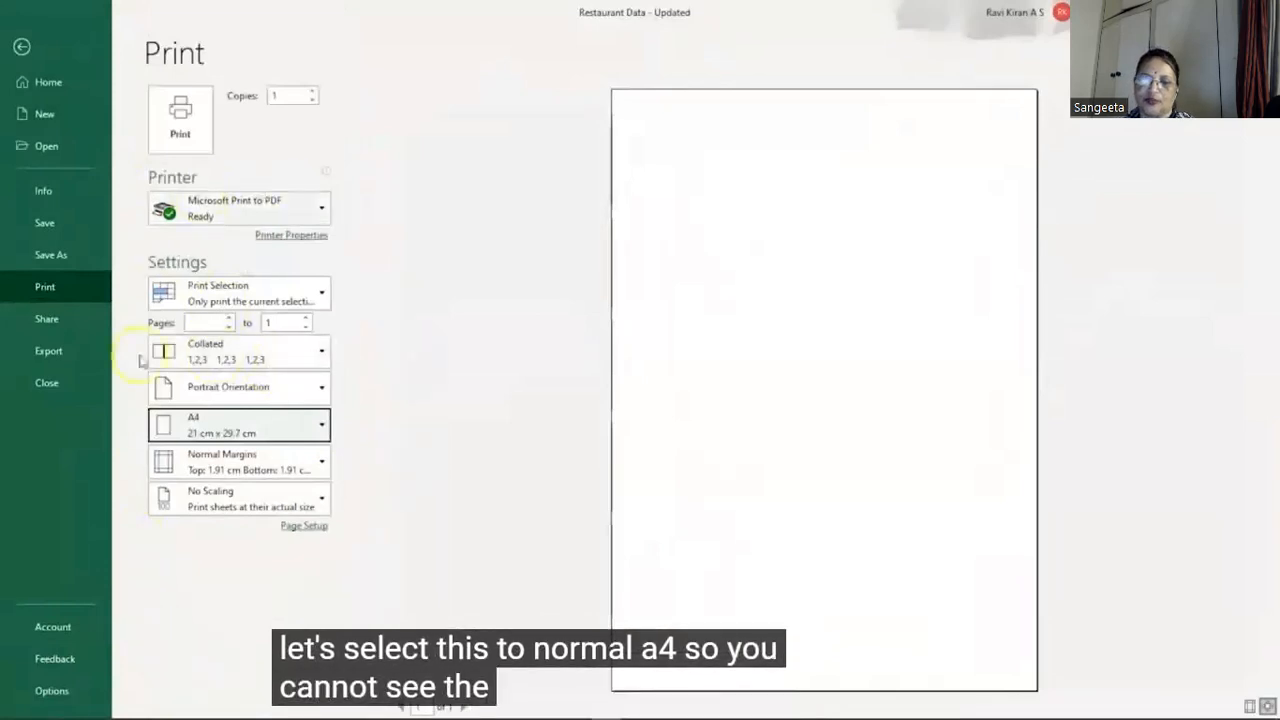
key(Escape)
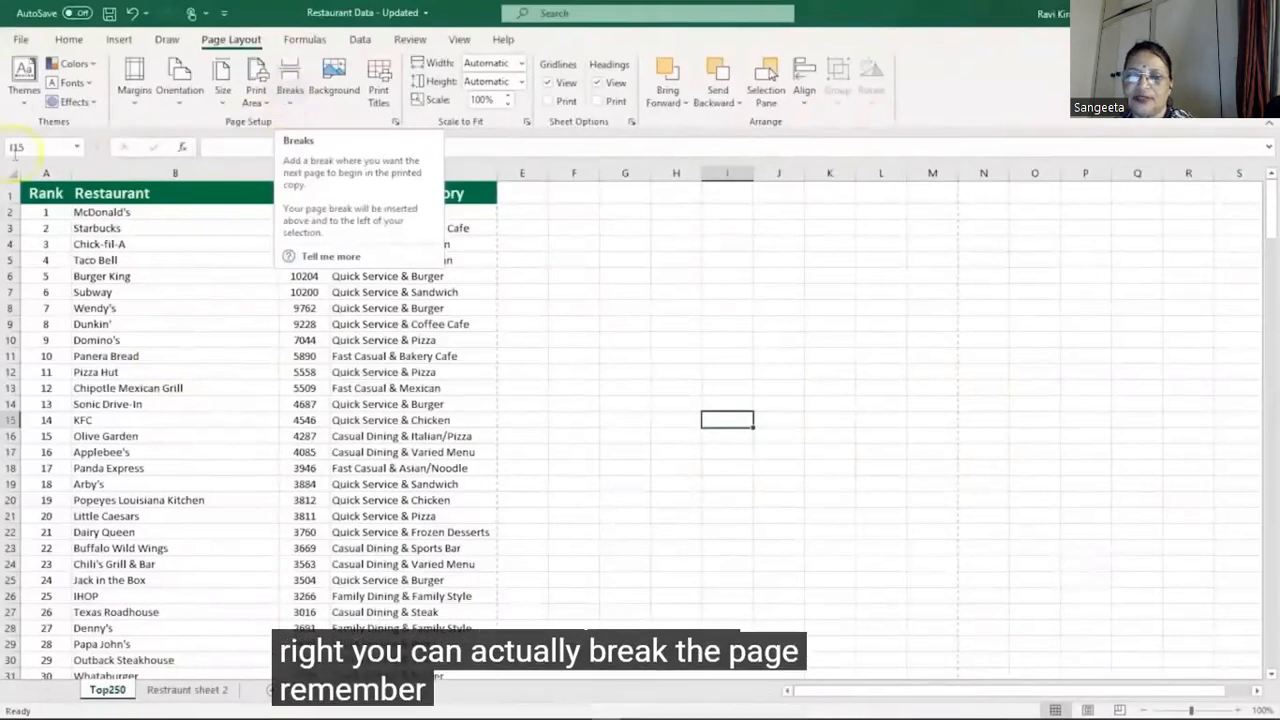
Try to insert a page break above row 11 of the Top250 sheet
click(10, 356)
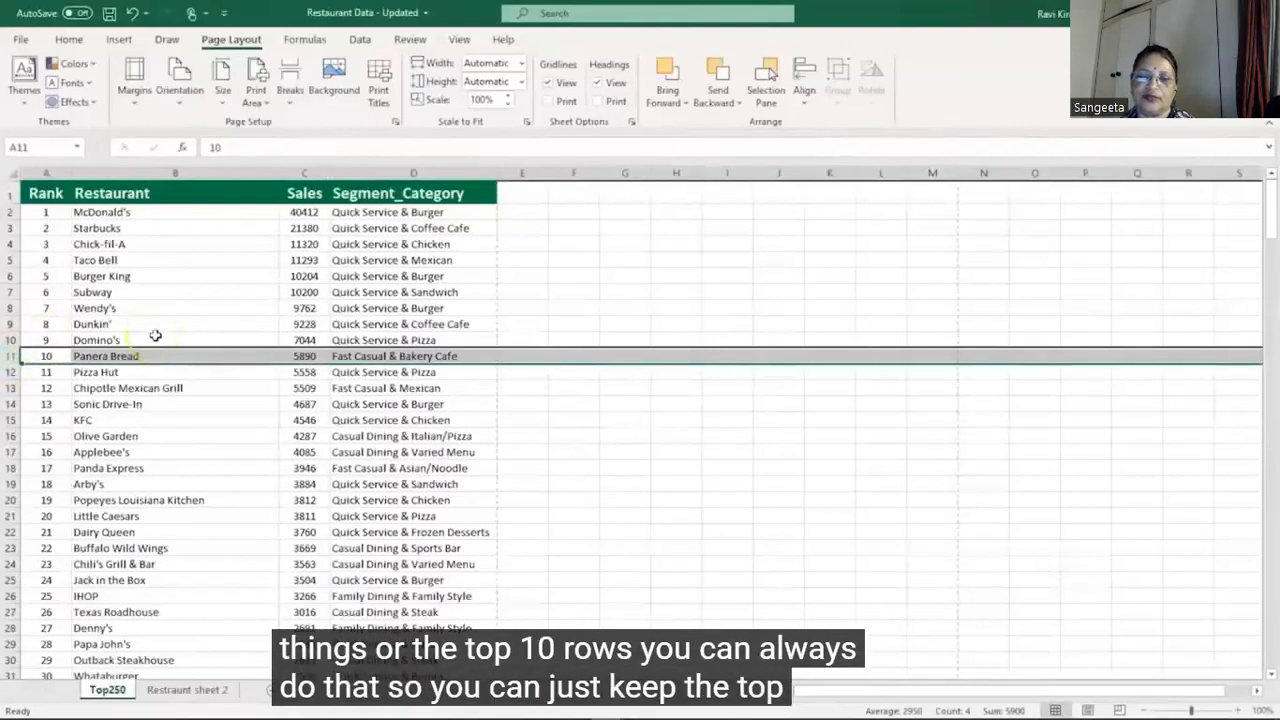
click(289, 92)
click(305, 135)
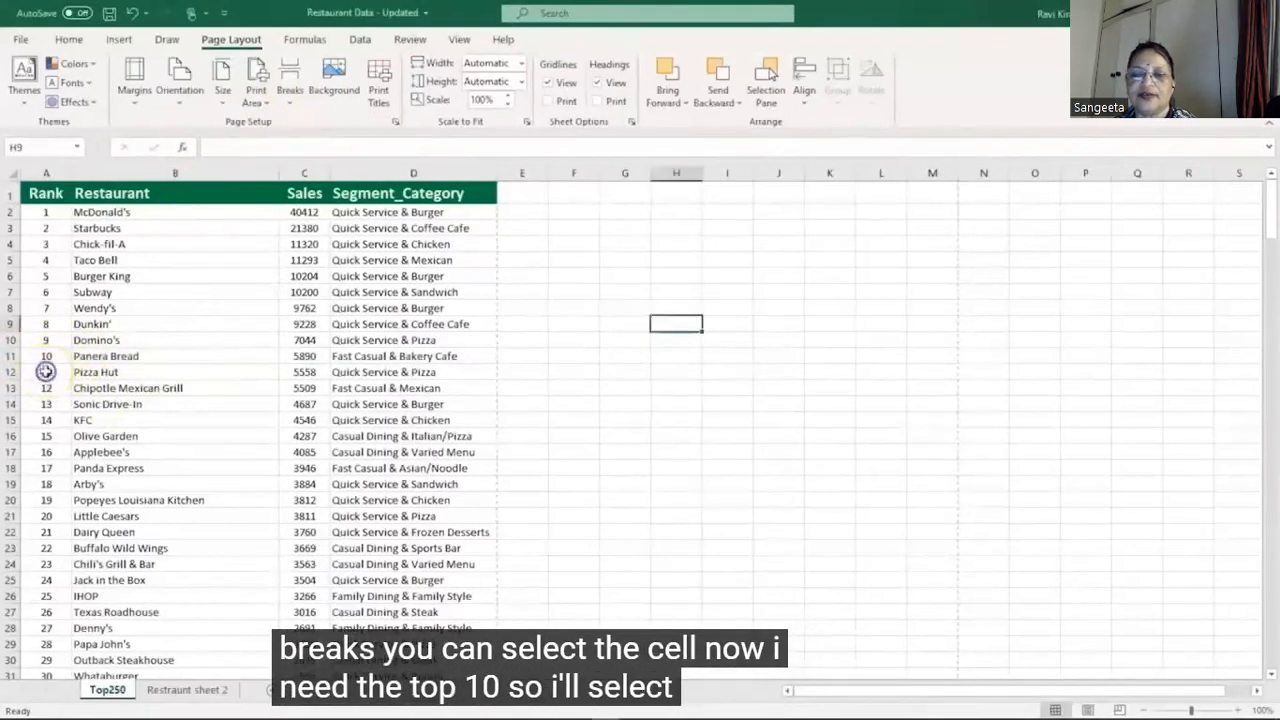
Insert a page break above row 12, after the top 10 restaurants, and check it in the print preview
click(45, 387)
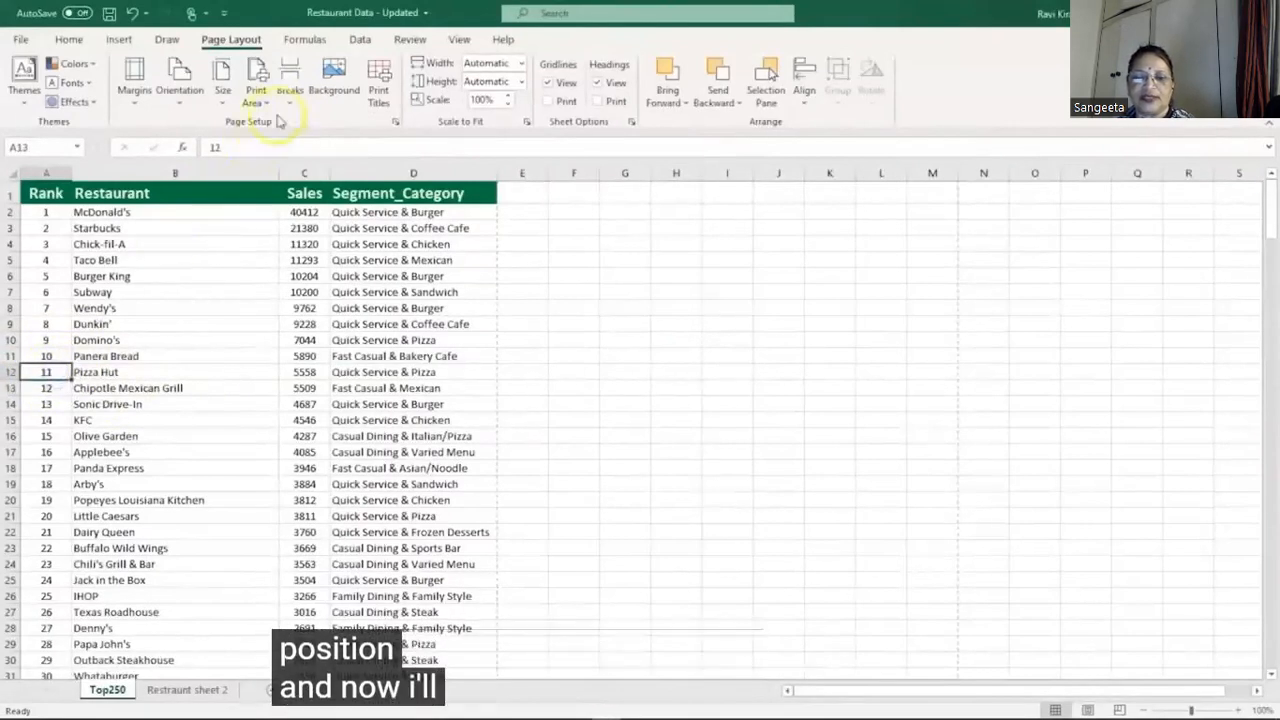
click(289, 80)
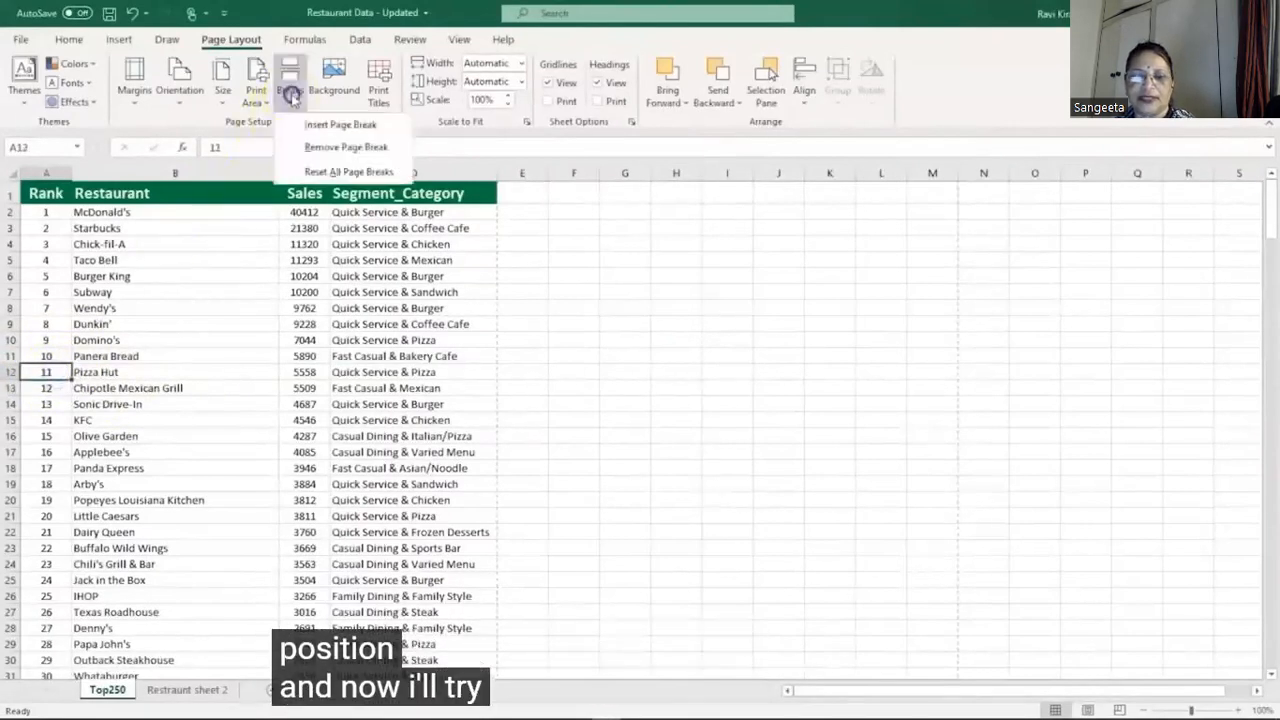
click(338, 124)
click(669, 484)
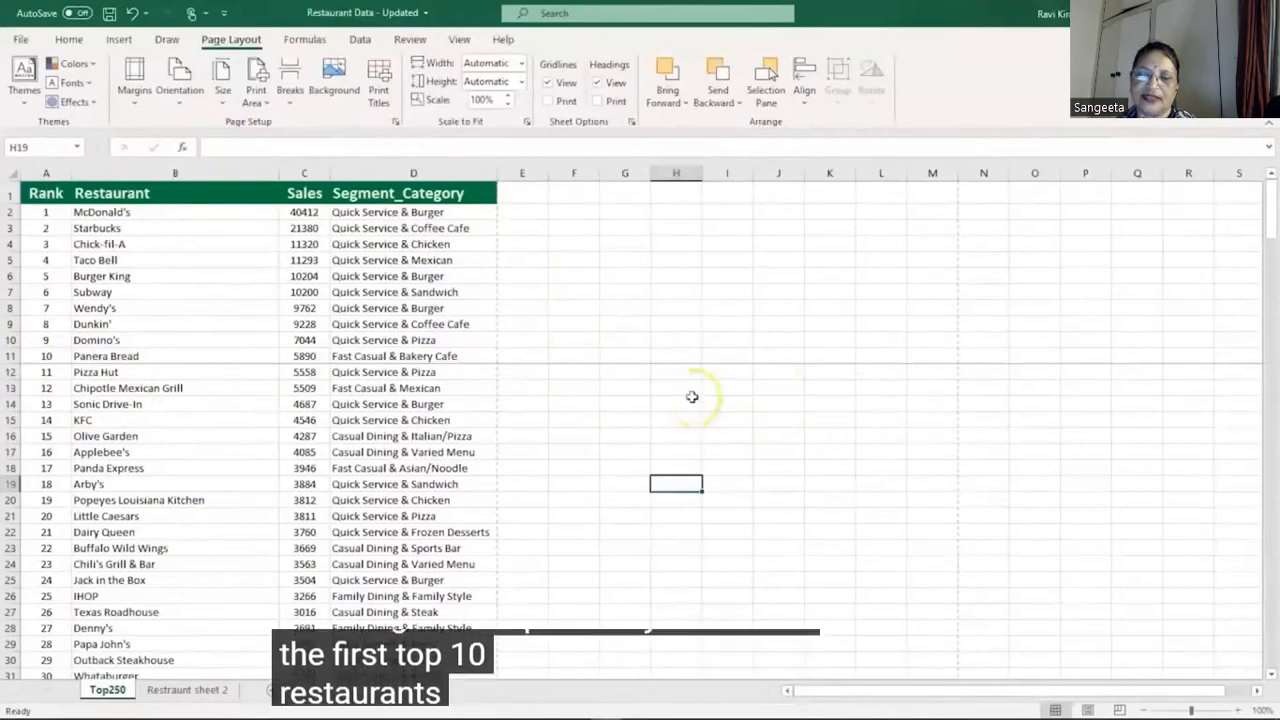
key(ctrl+p)
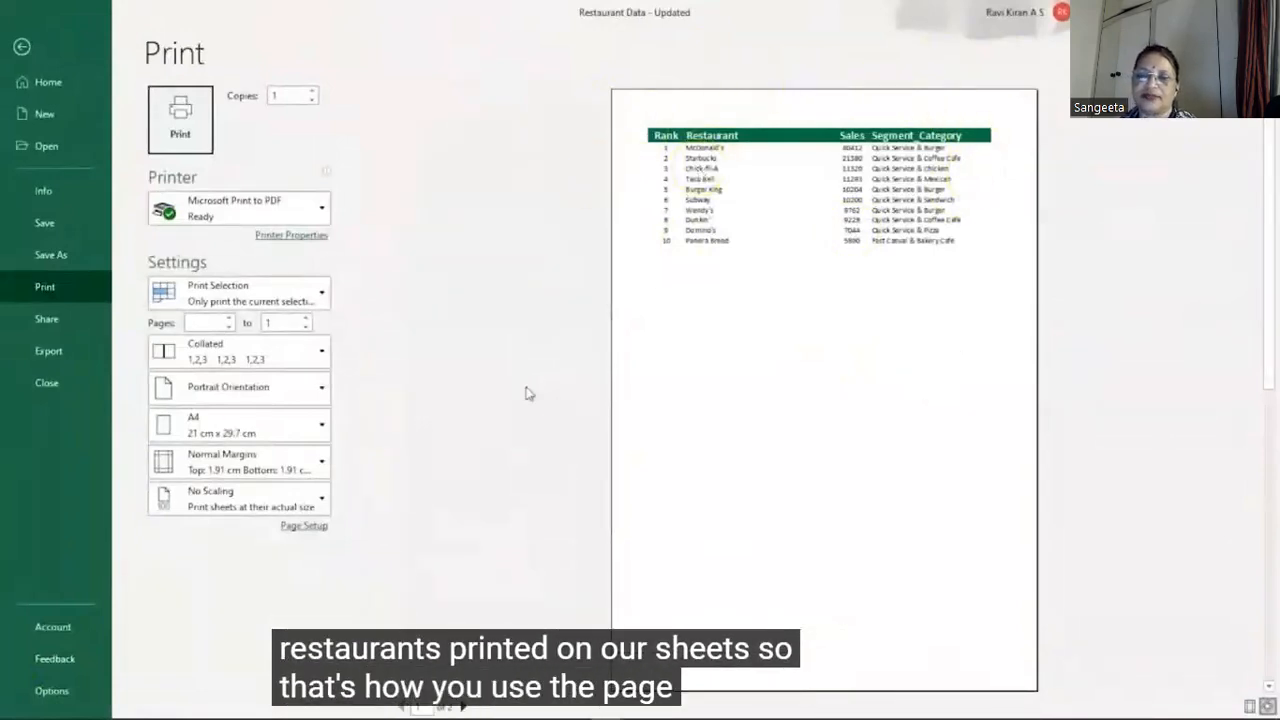
Leave the print preview and reset all page breaks on the Top250 sheet
key(Escape)
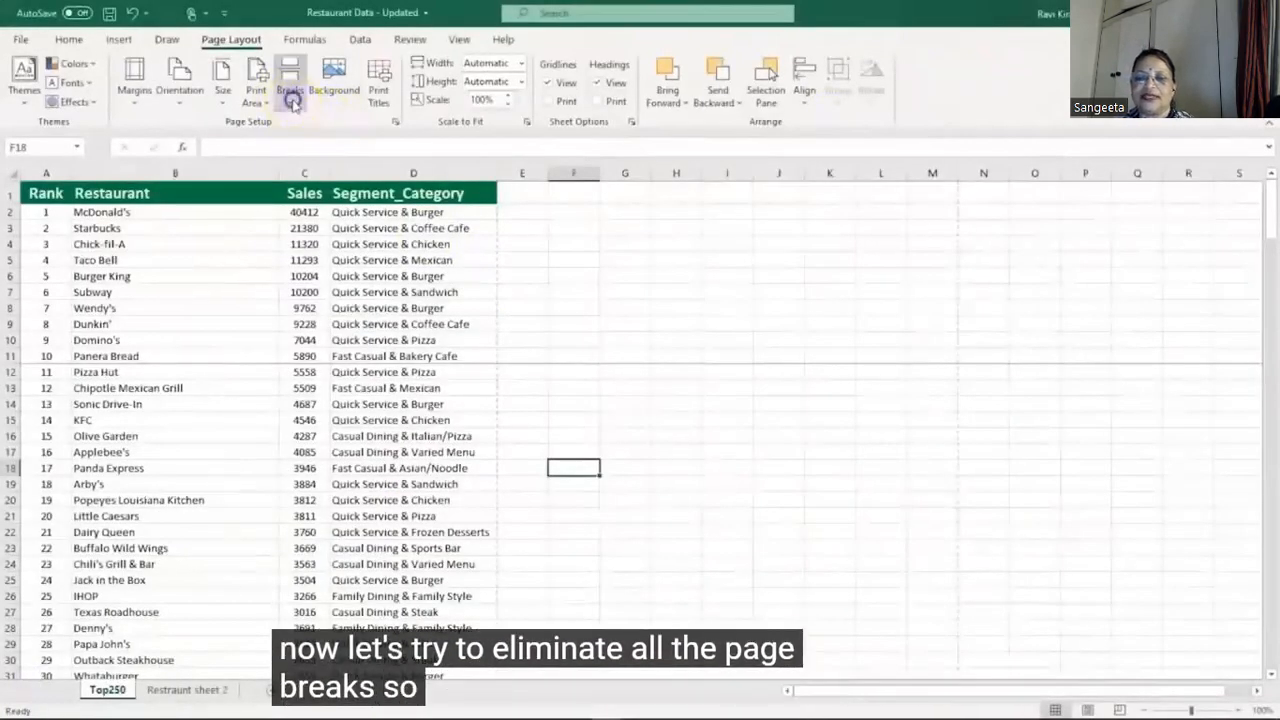
click(292, 98)
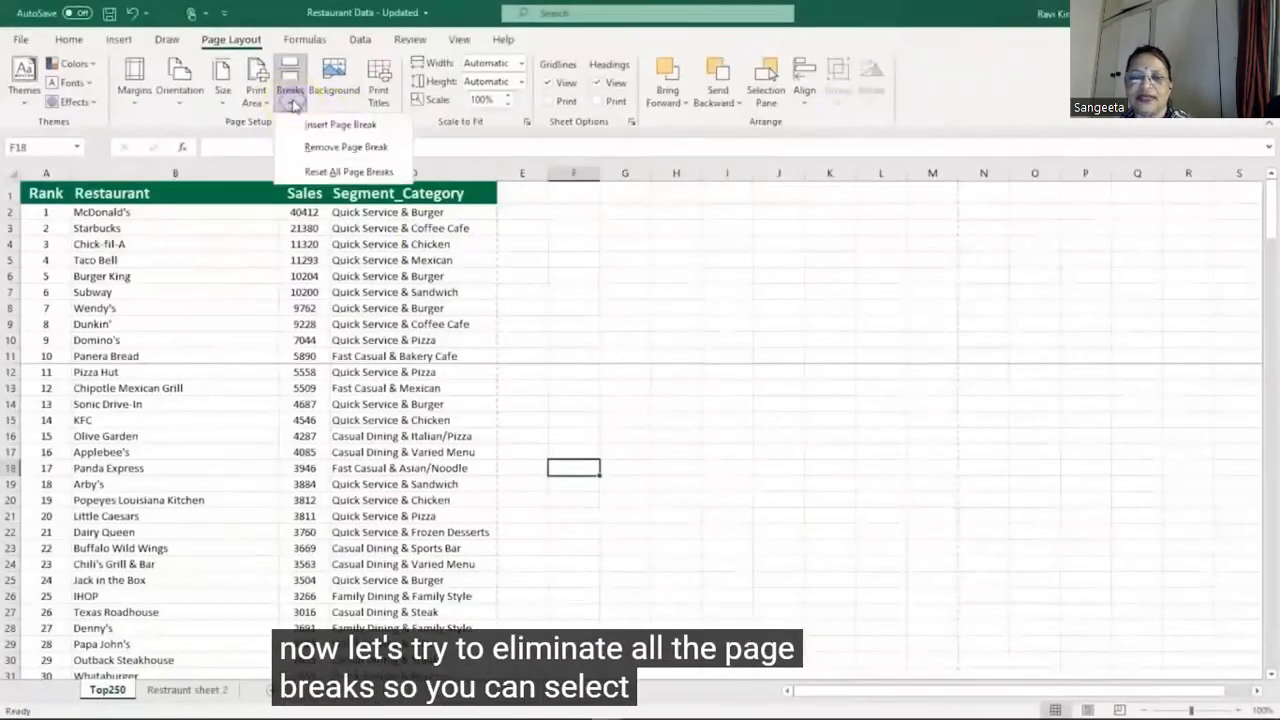
click(310, 176)
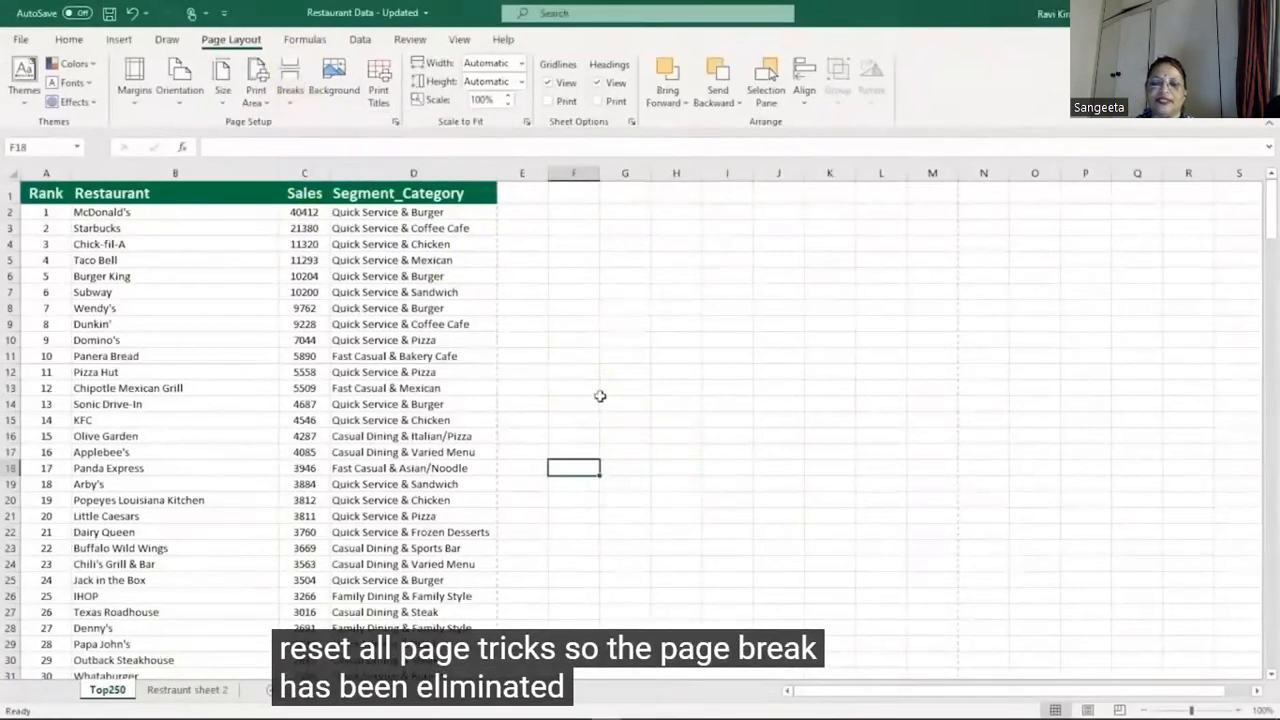
Set the dark blue binary-code picture from the Downloads folder on the computer as the Top250 sheet's background
click(337, 87)
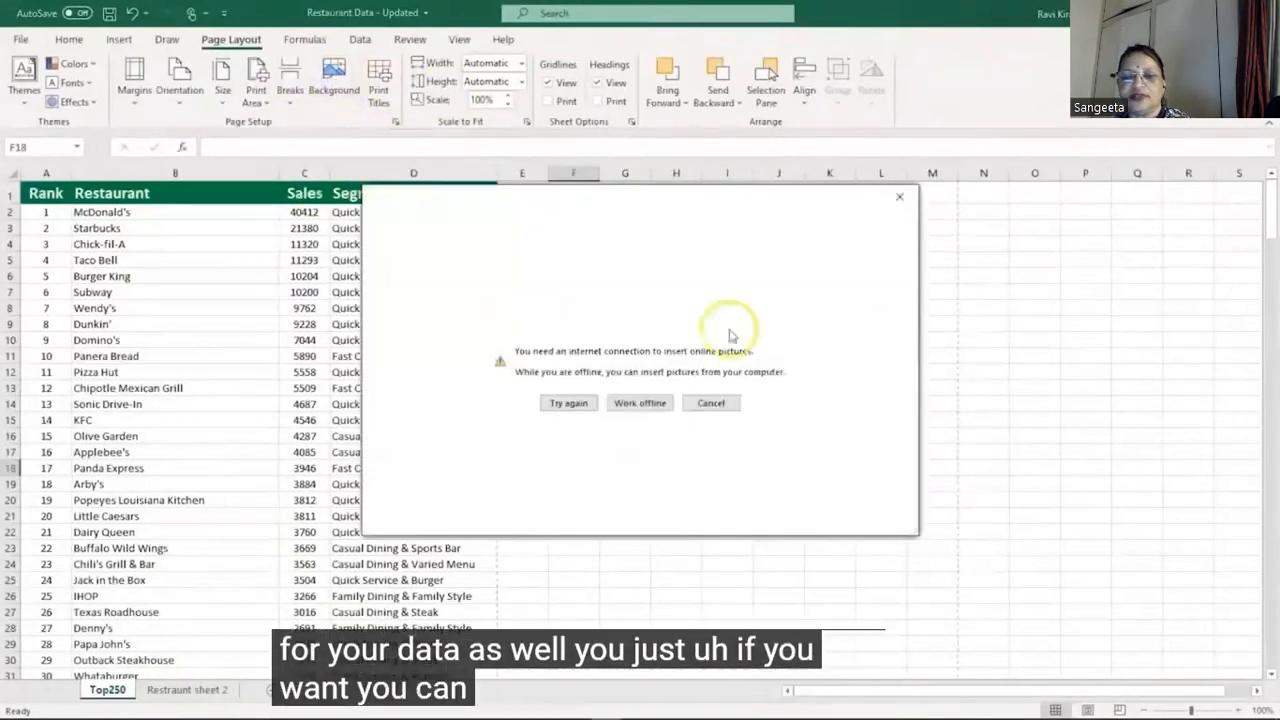
click(899, 202)
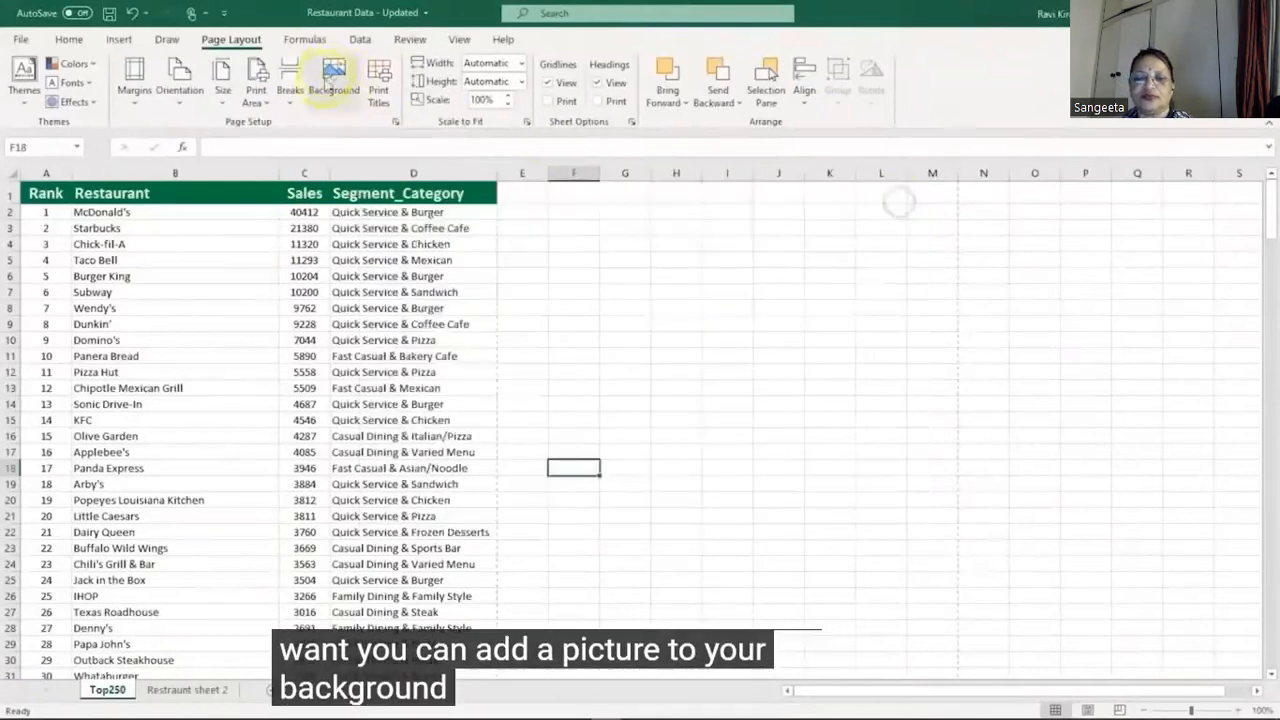
click(327, 93)
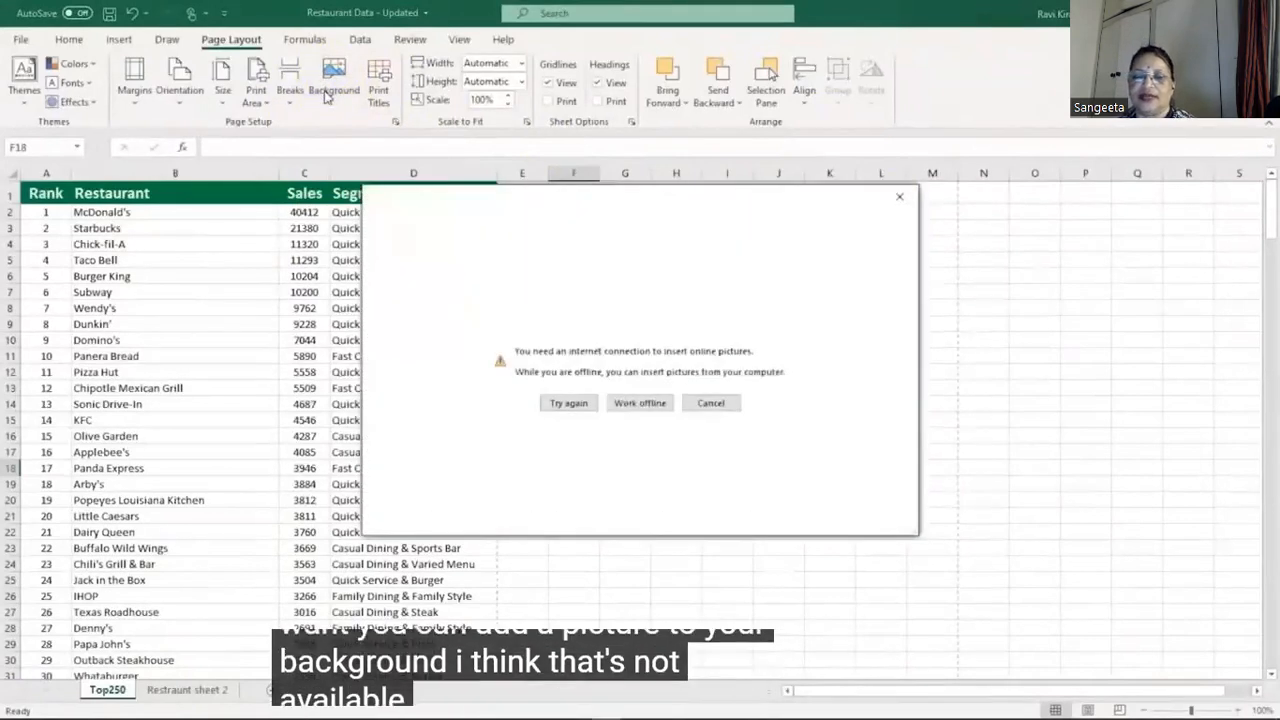
click(645, 405)
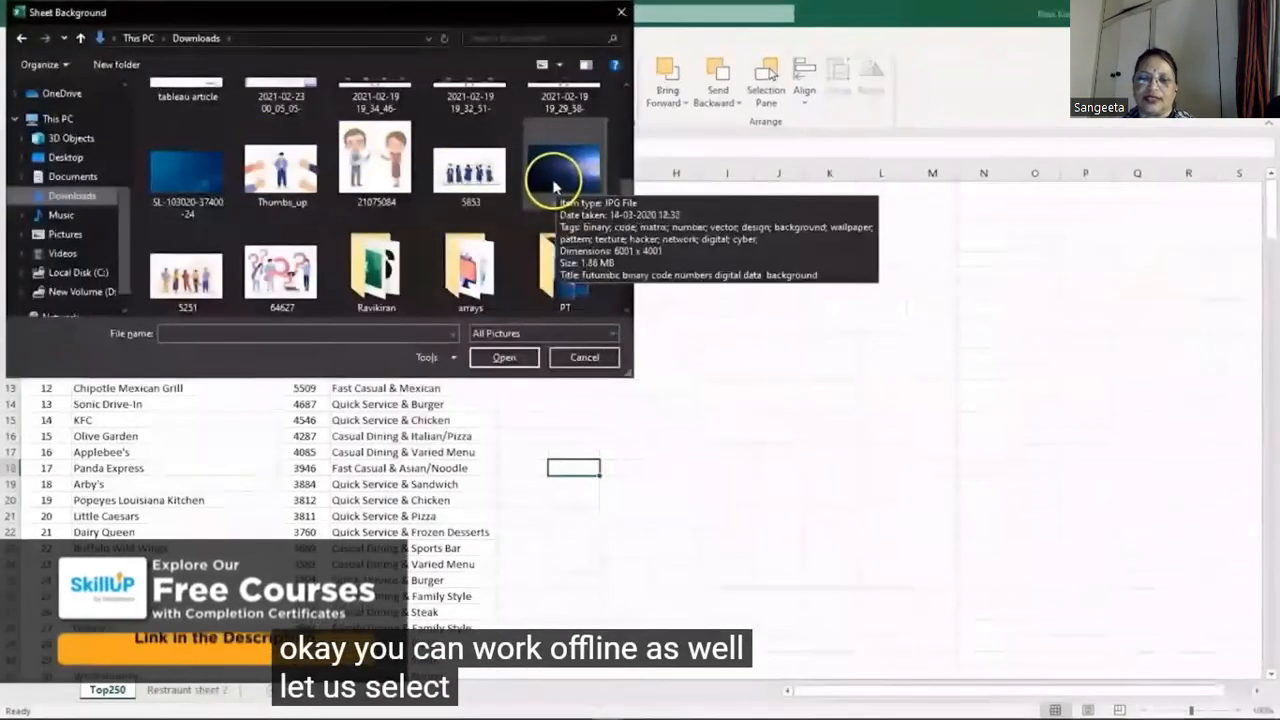
double_click(549, 183)
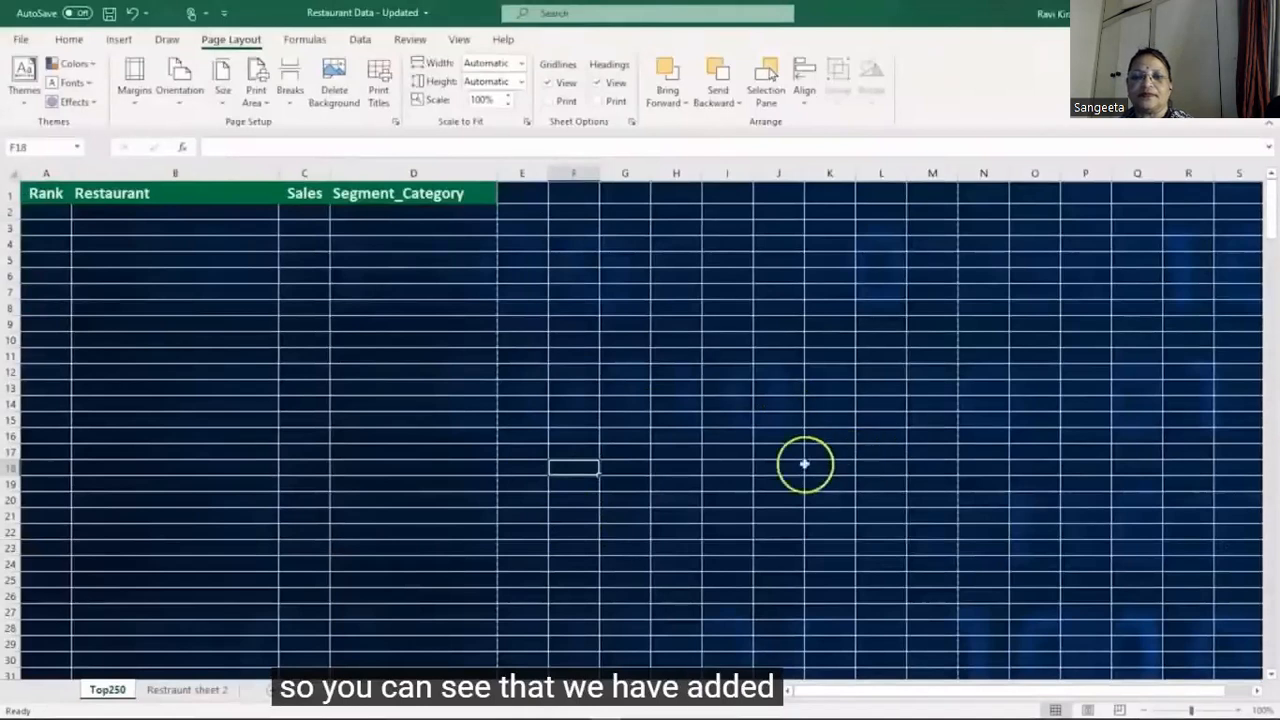
Try white as the font colour for the whole restaurant table, and undo the colour change
click(206, 413)
key(ctrl+a)
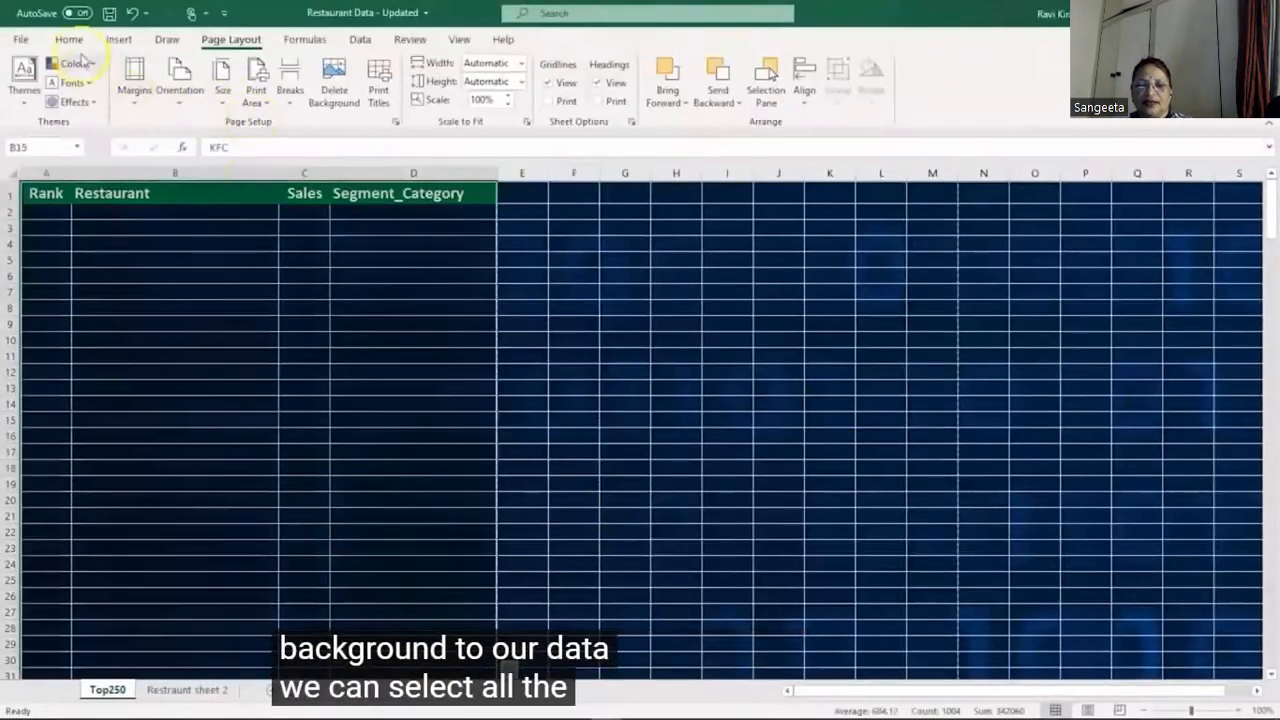
click(72, 40)
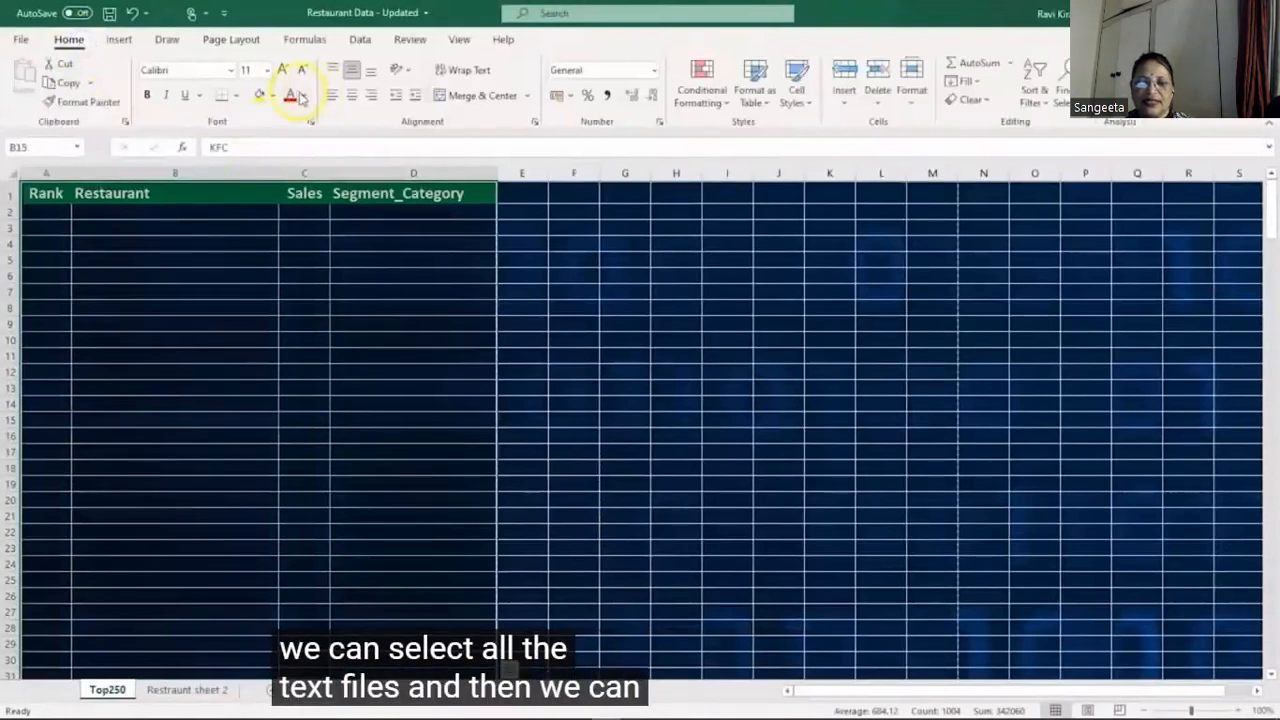
click(304, 95)
click(290, 162)
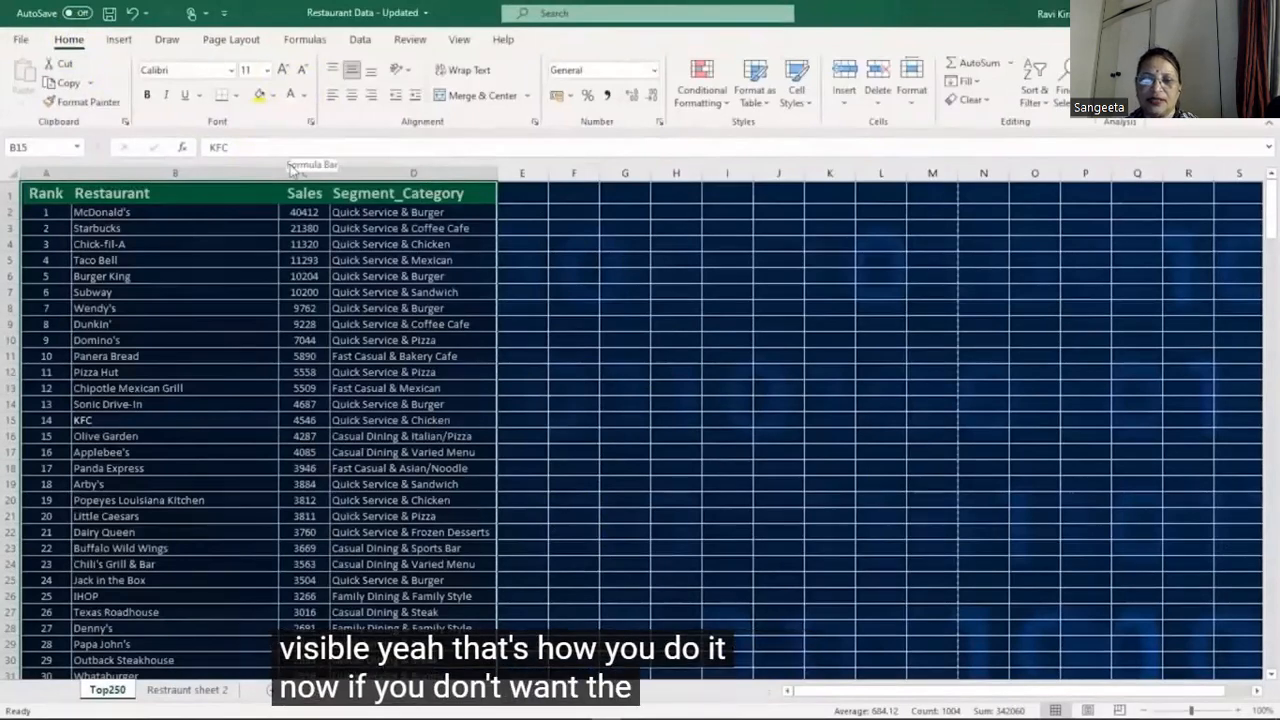
key(ctrl+z)
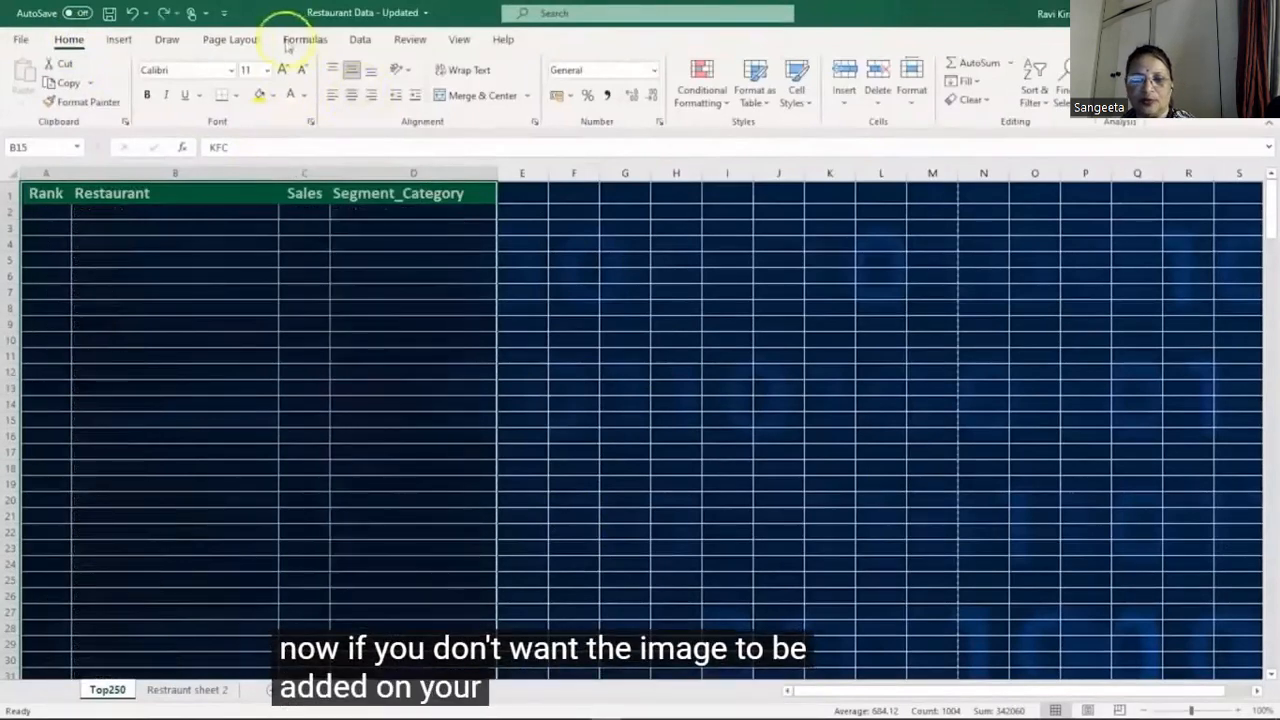
Delete the background picture from the Top250 sheet and deselect the table
click(232, 40)
click(334, 92)
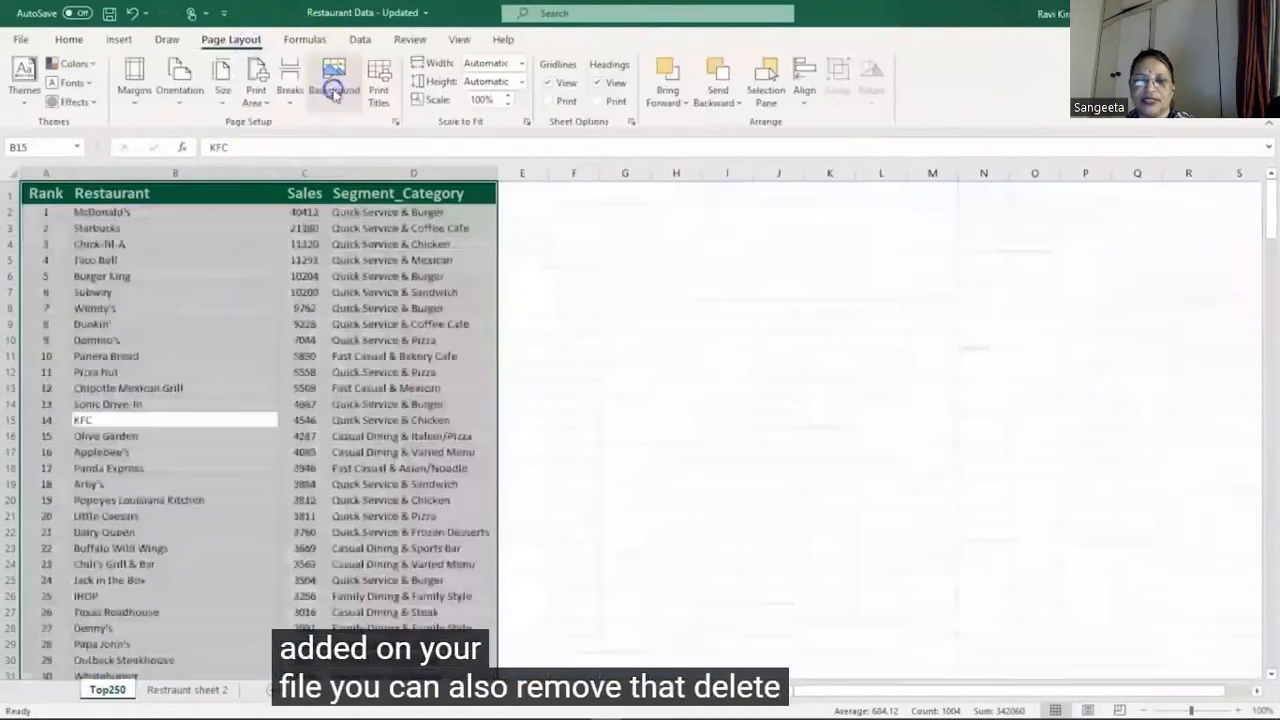
click(677, 324)
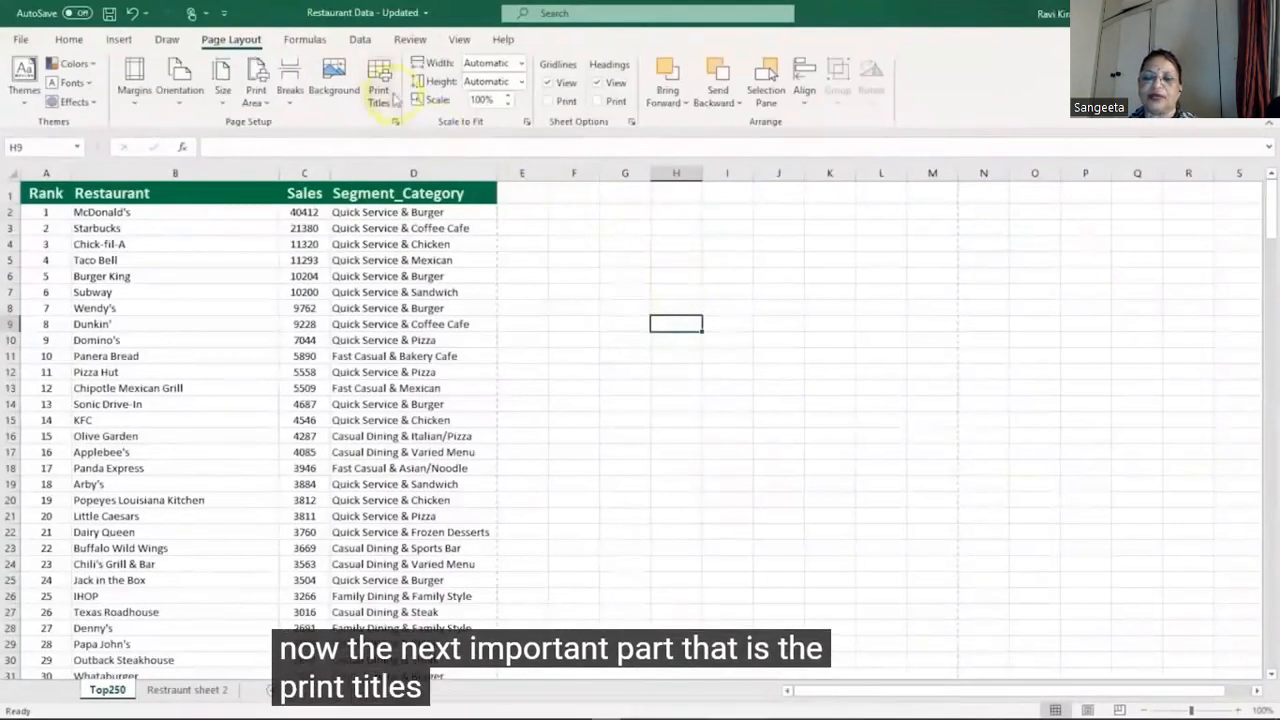
View the print titles settings without changes, and check pages 1 and 2 of the full table's print preview for column titles
click(383, 90)
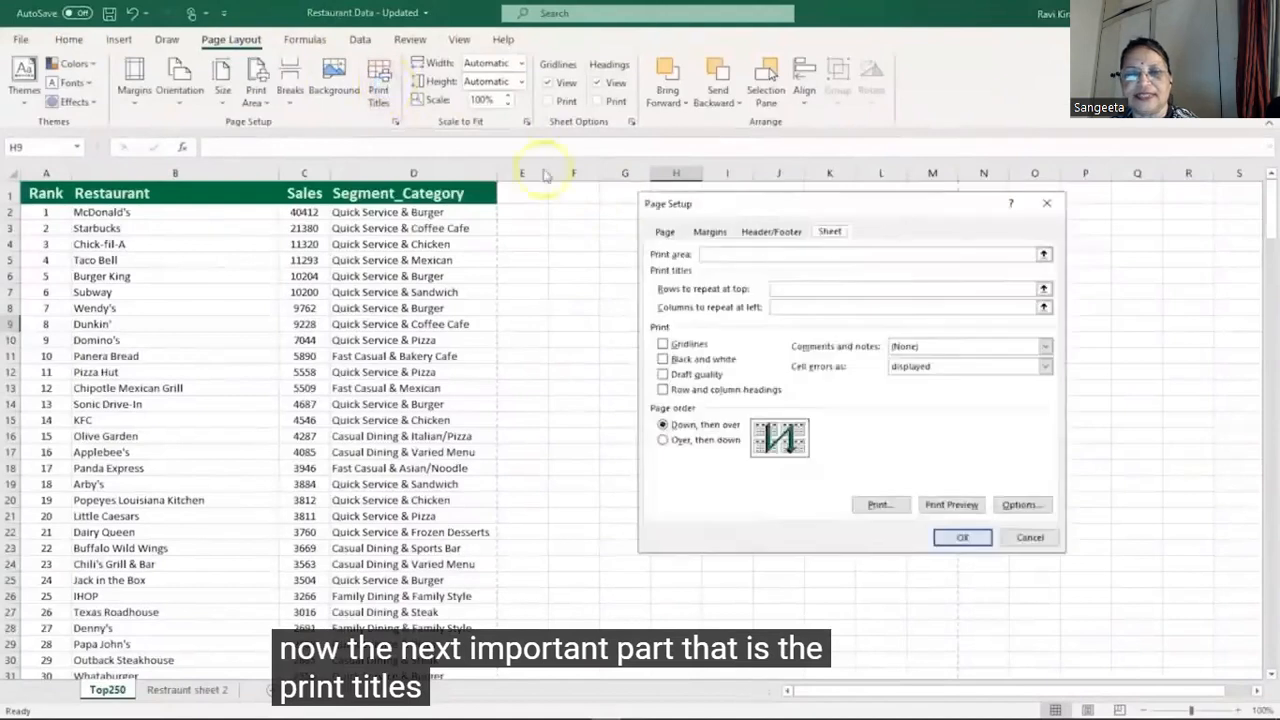
click(1051, 208)
click(443, 403)
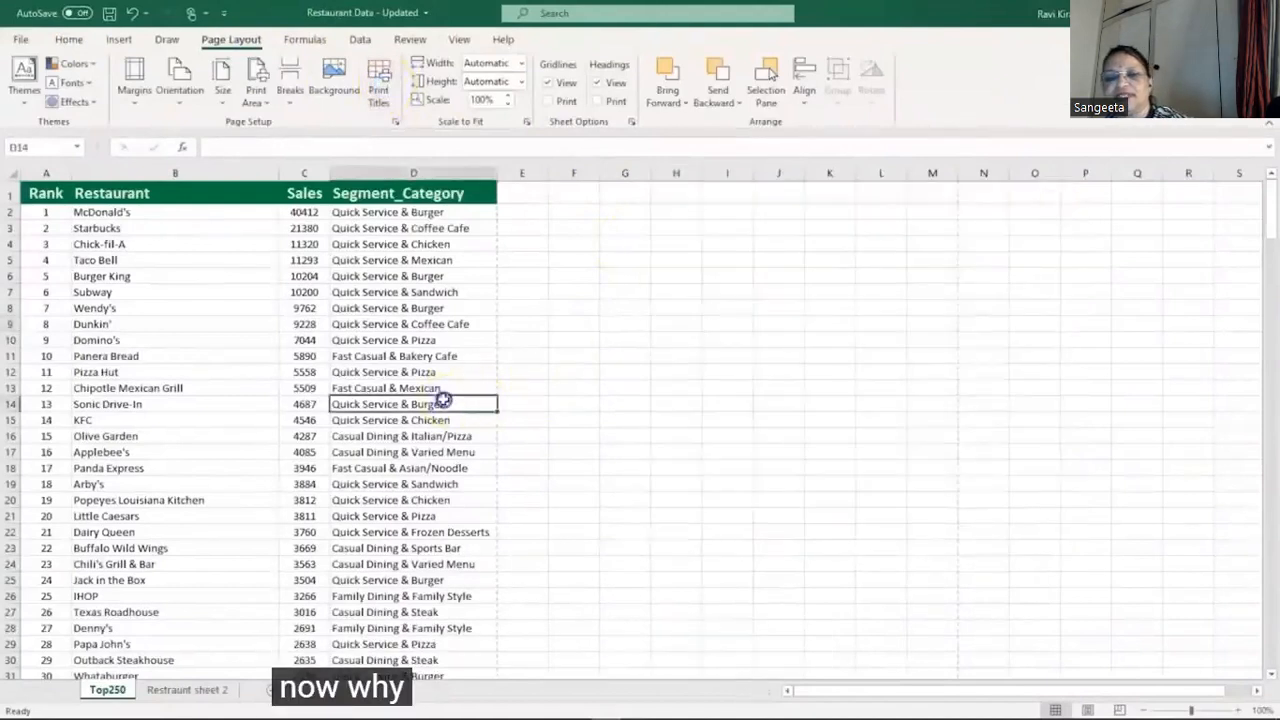
key(ctrl+a)
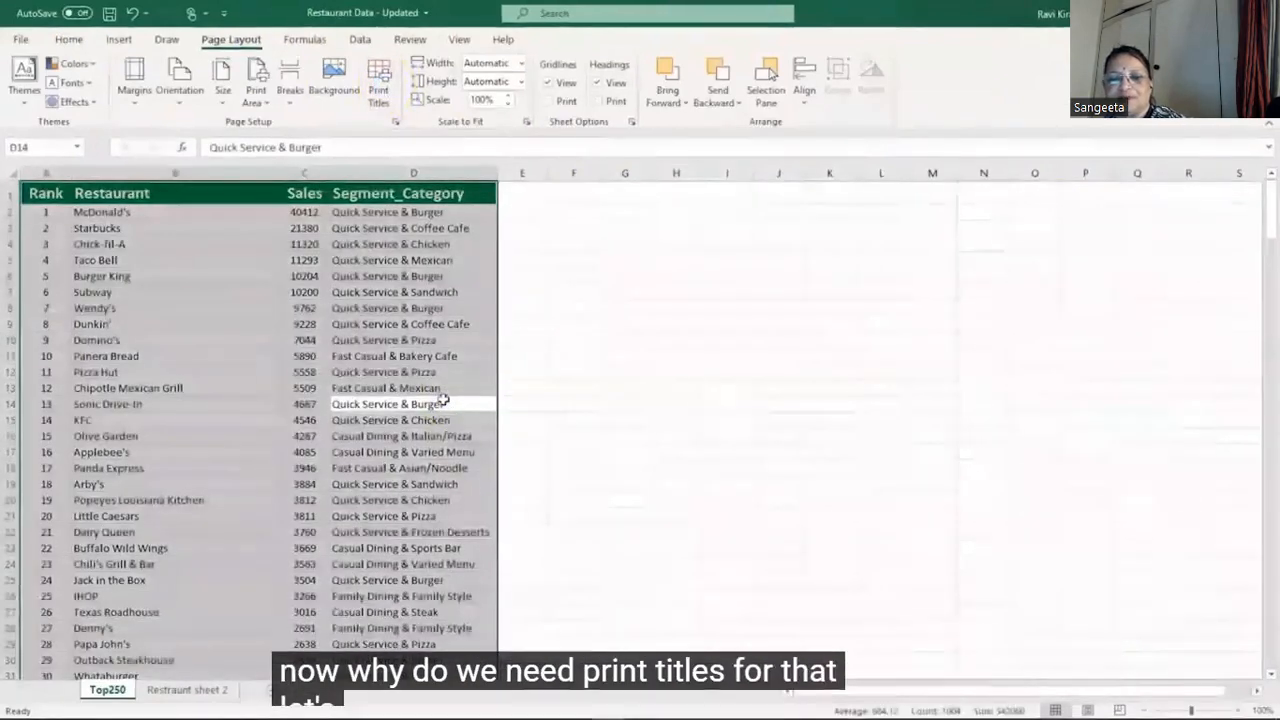
key(ctrl+p)
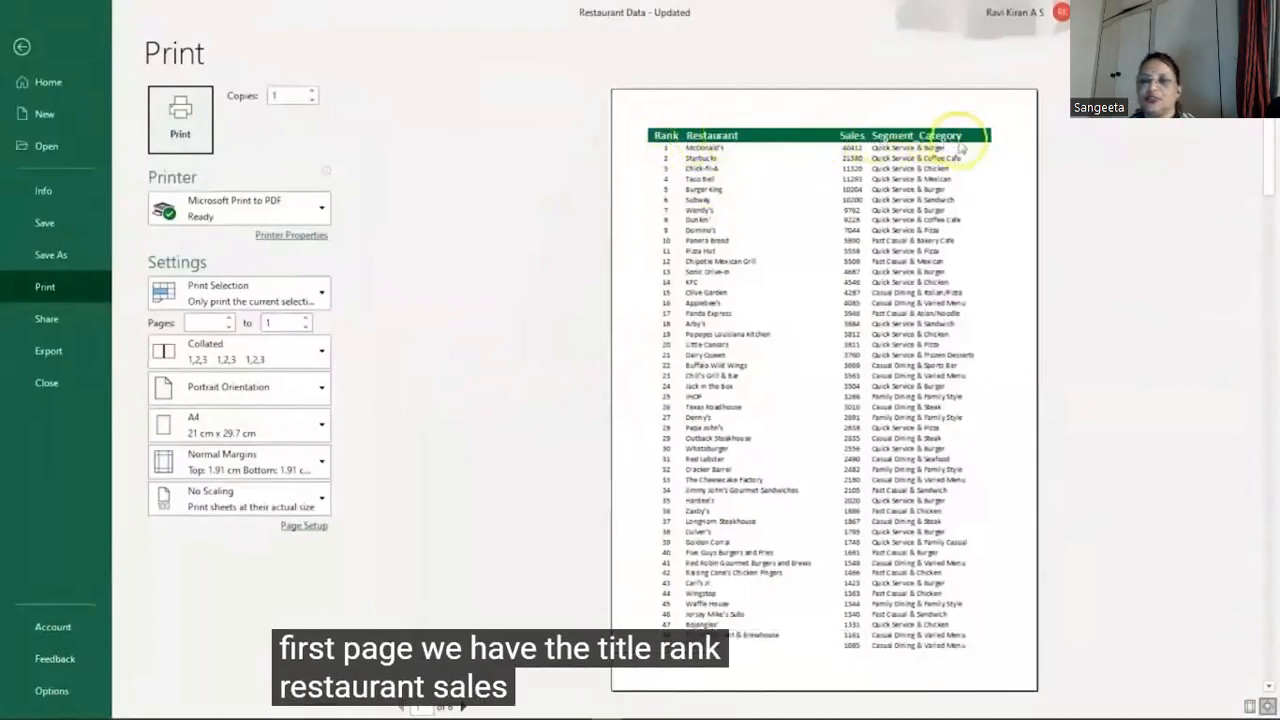
click(463, 707)
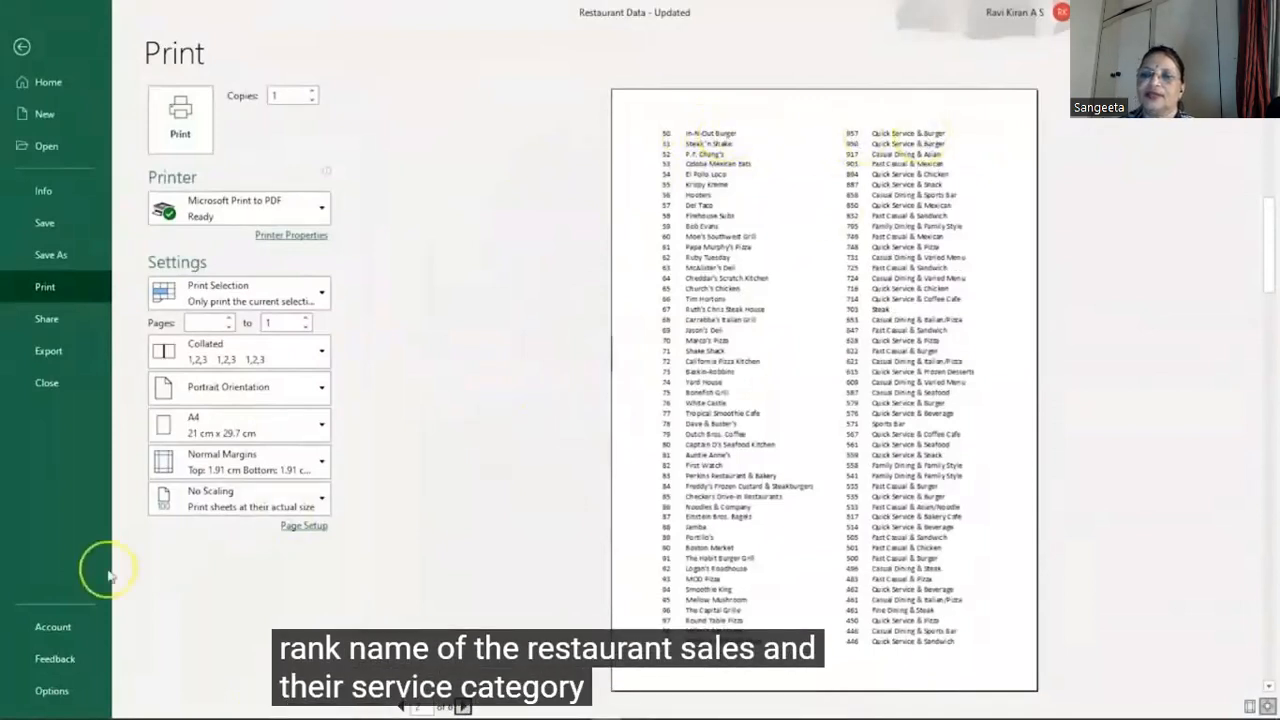
key(Escape)
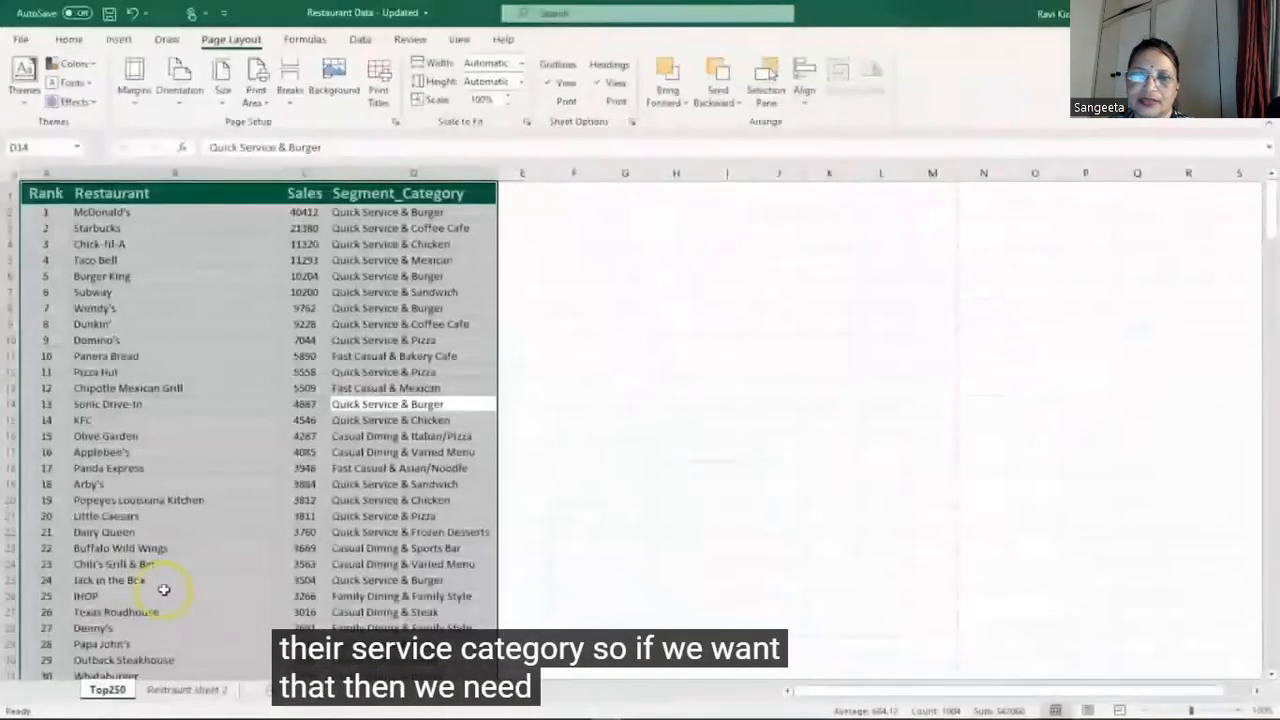
click(569, 385)
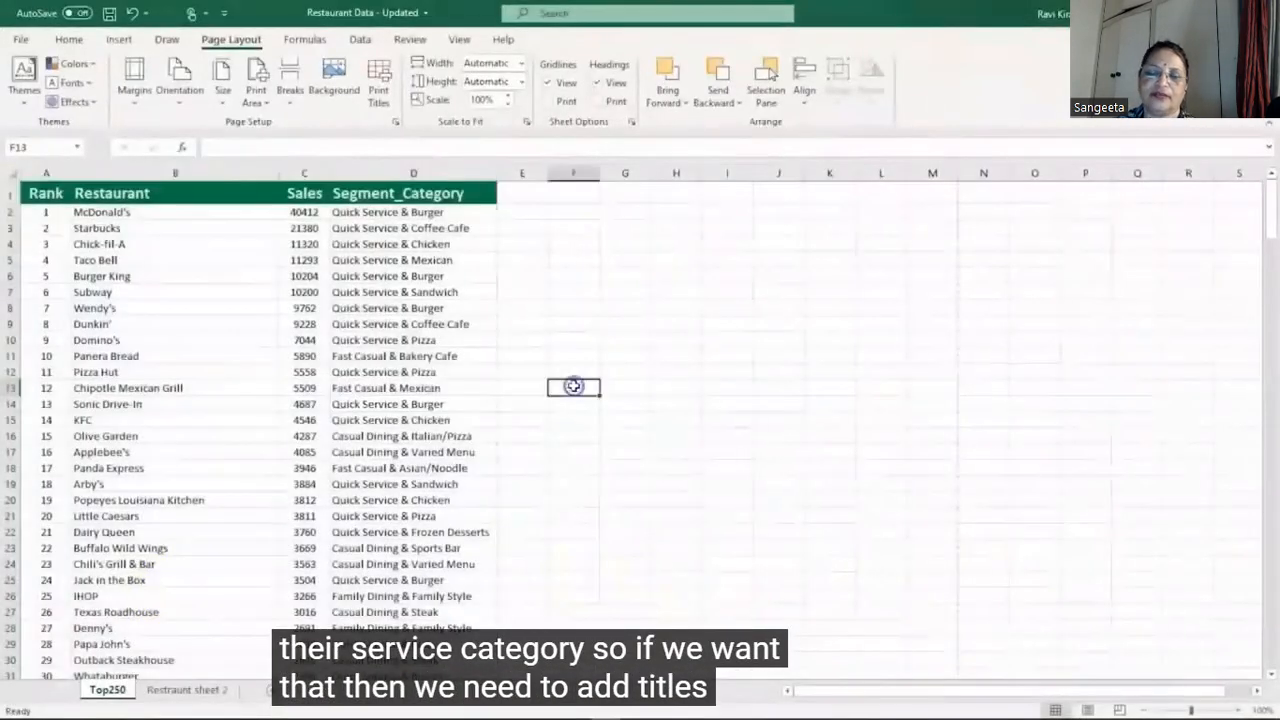
Set header row 1 as the row to repeat at the top of every printed page
click(382, 84)
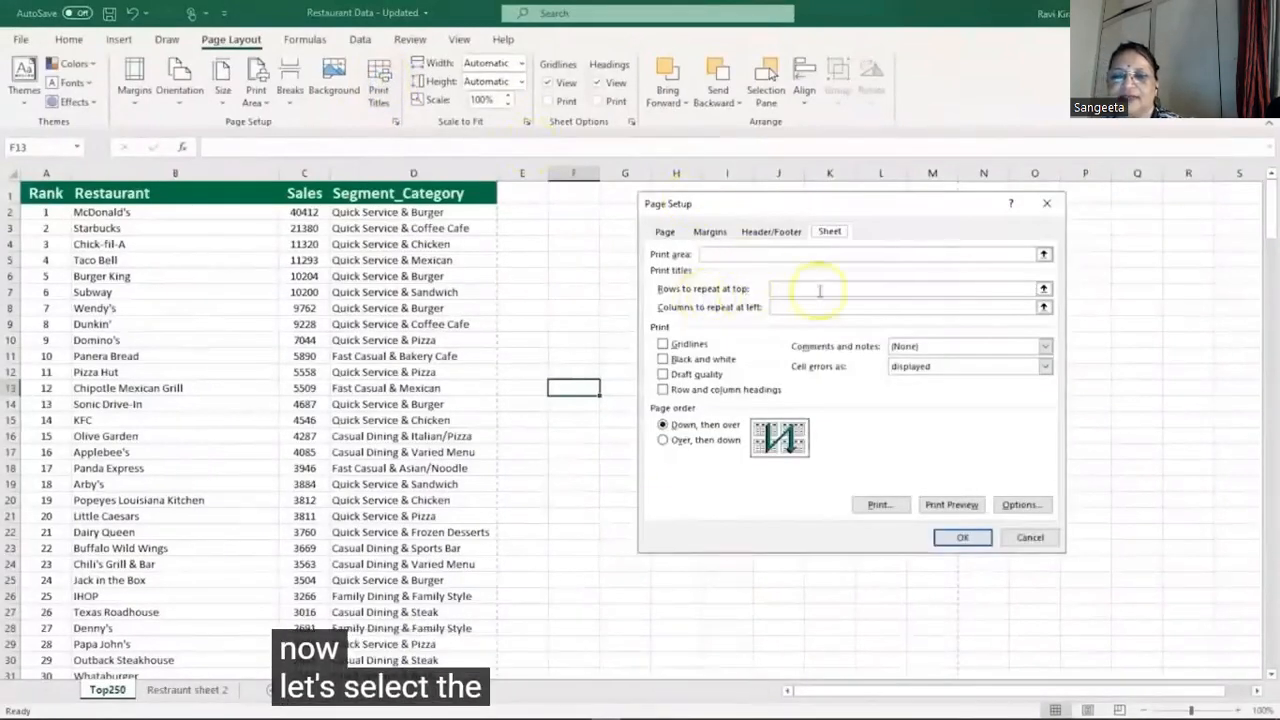
click(1043, 289)
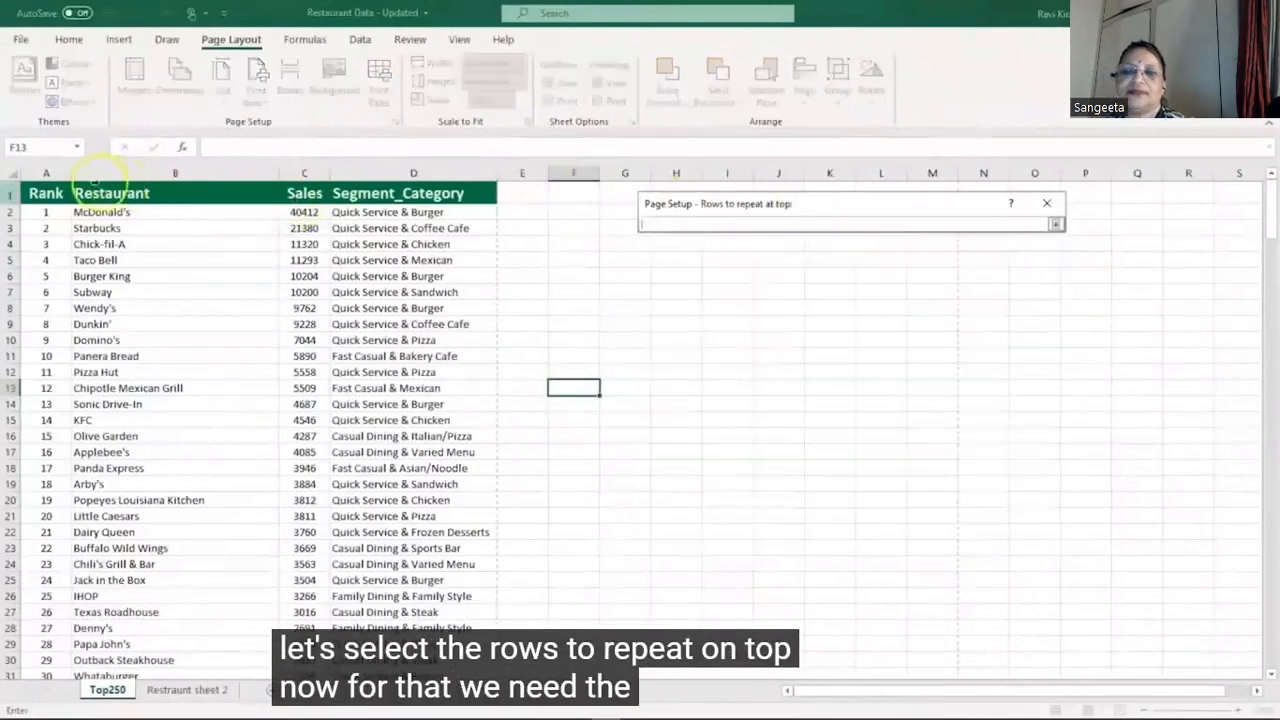
click(12, 193)
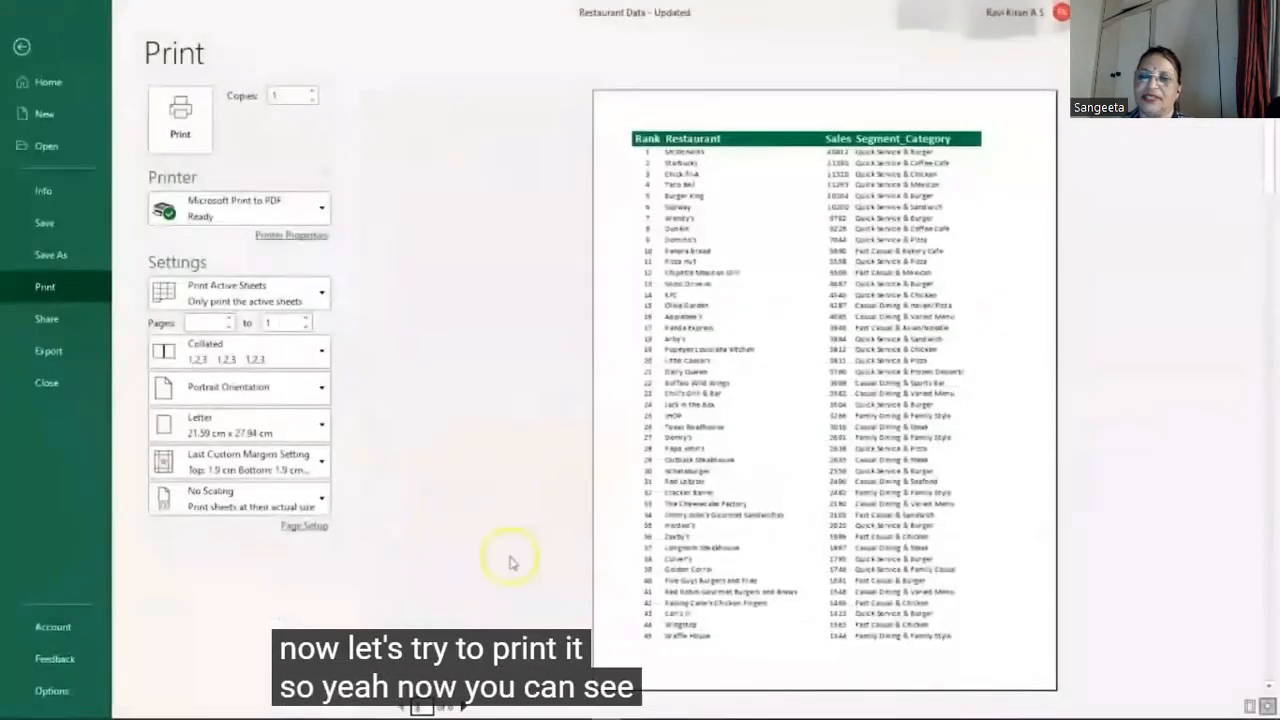
Page through the print preview to the last page to check the repeated titles, and return to the worksheet
click(462, 707)
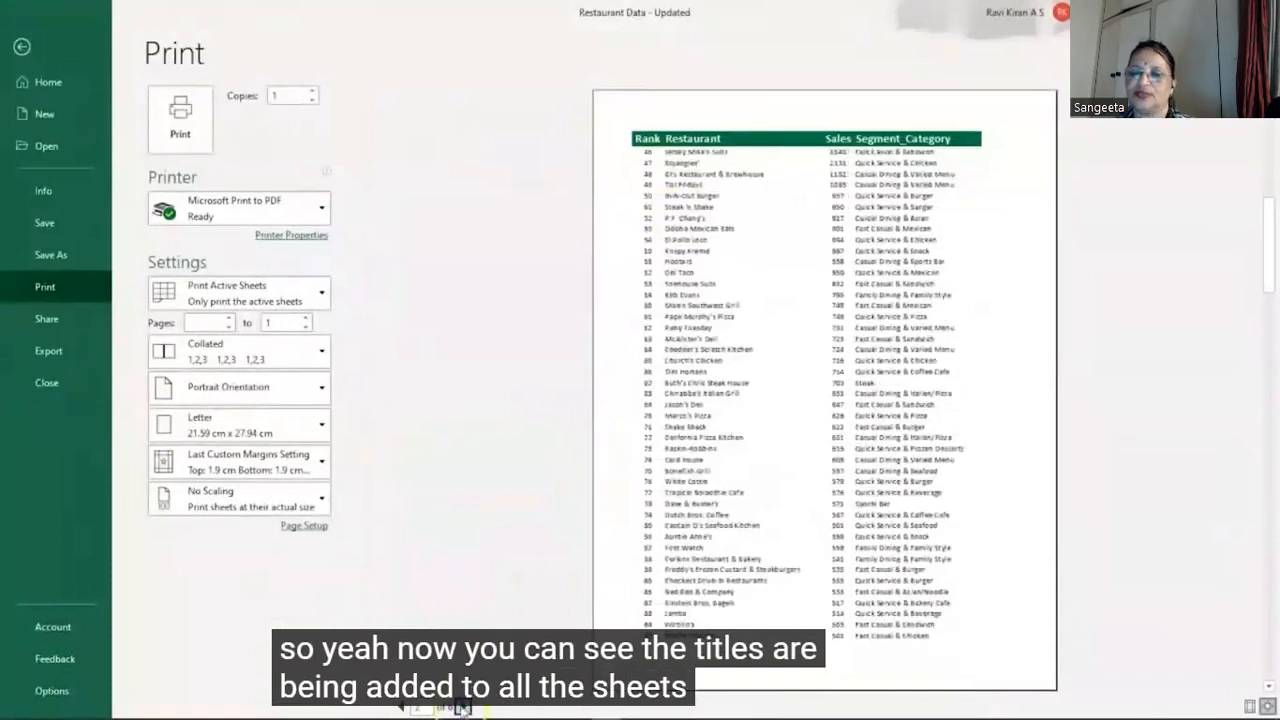
click(462, 707)
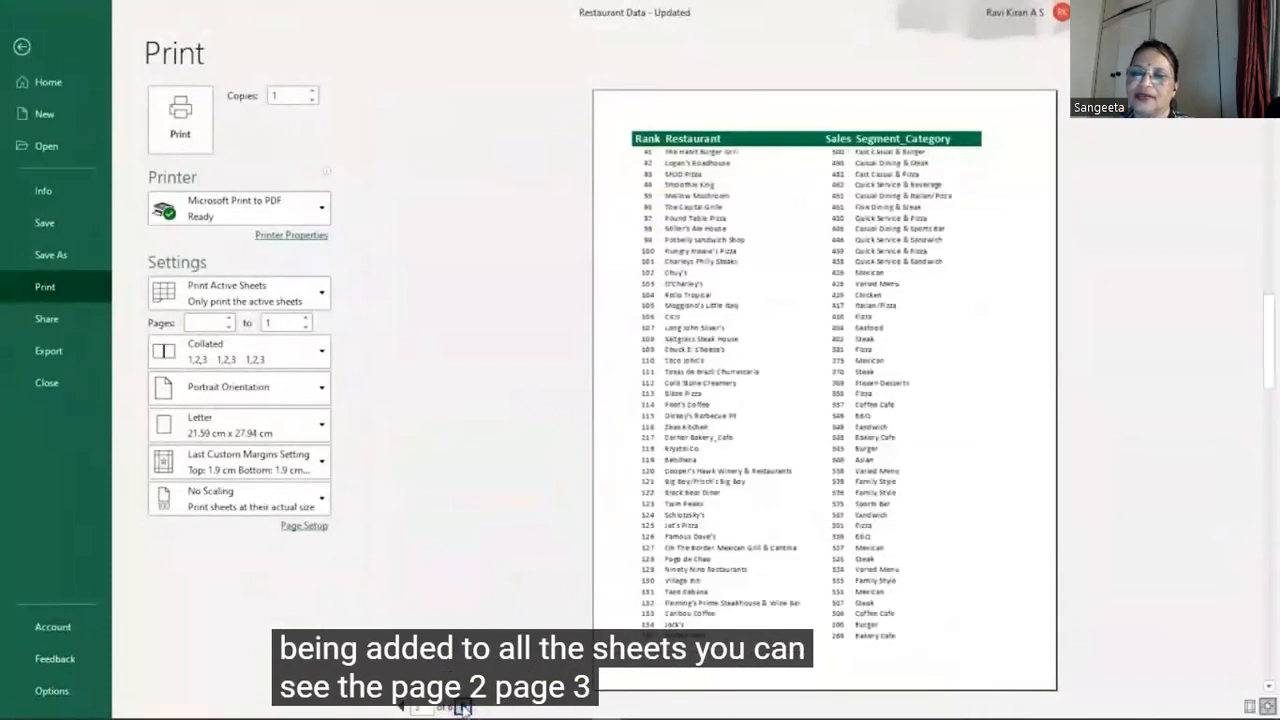
click(462, 707)
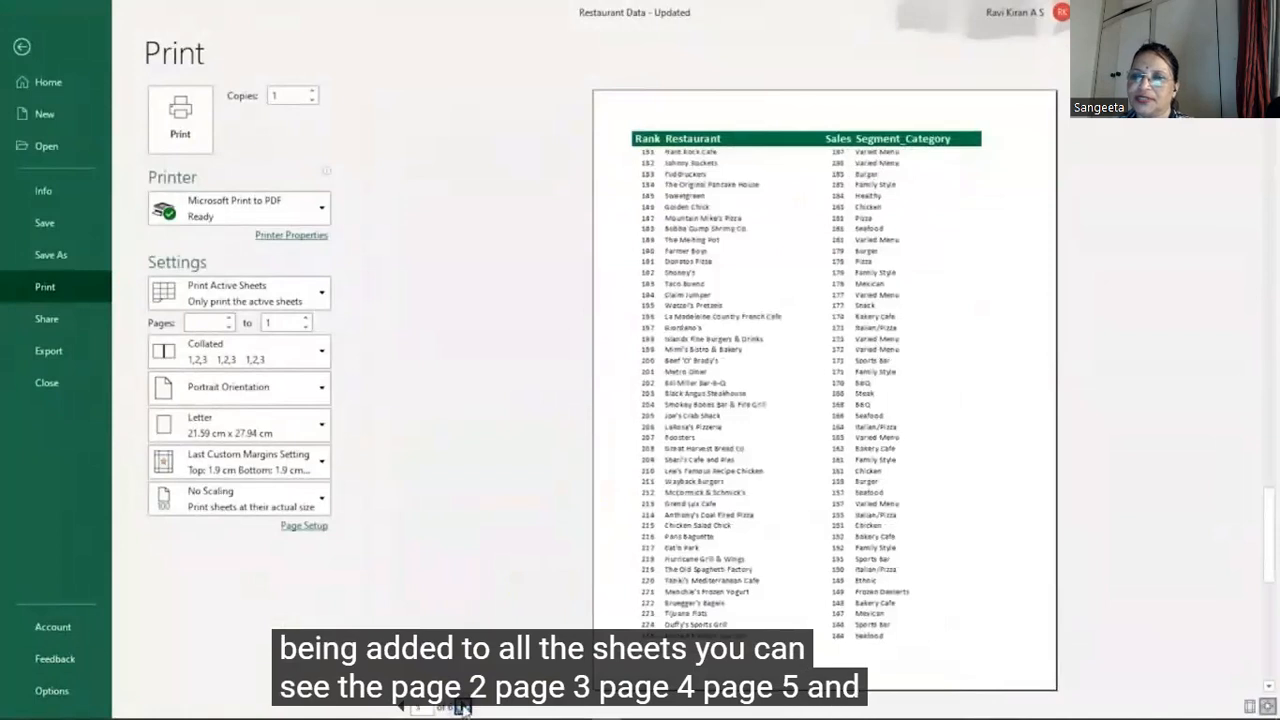
click(462, 707)
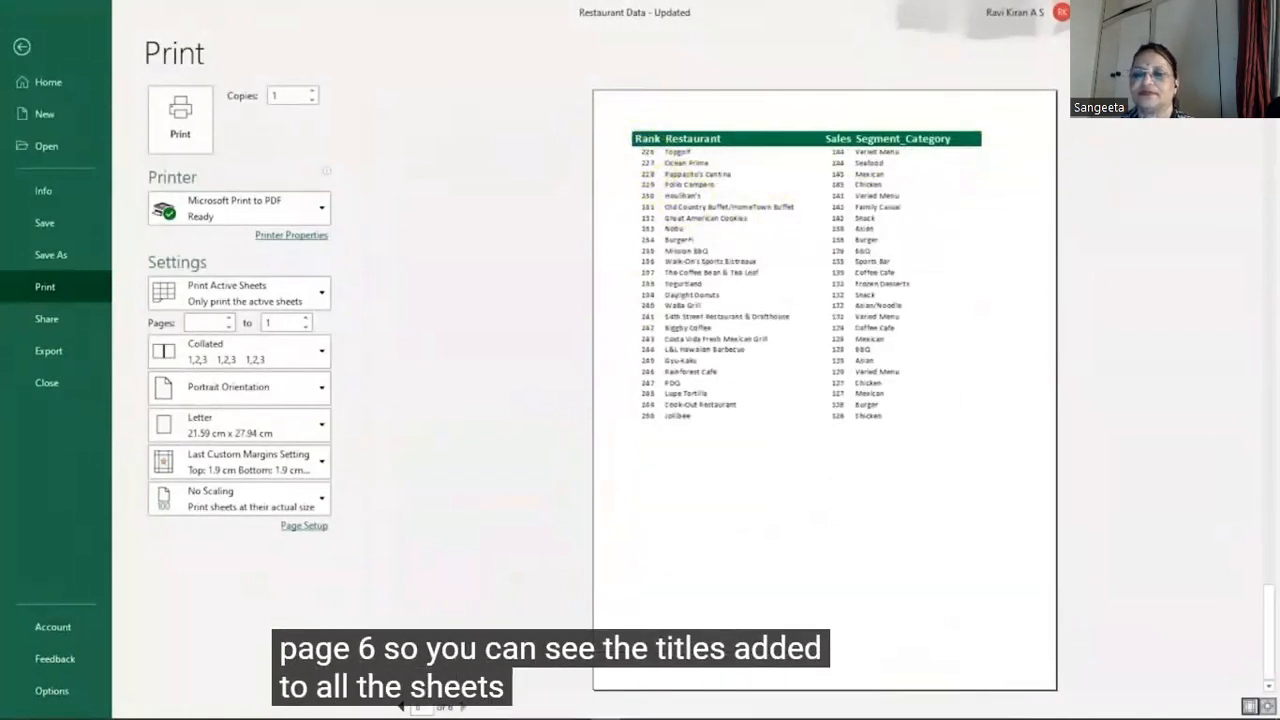
key(Escape)
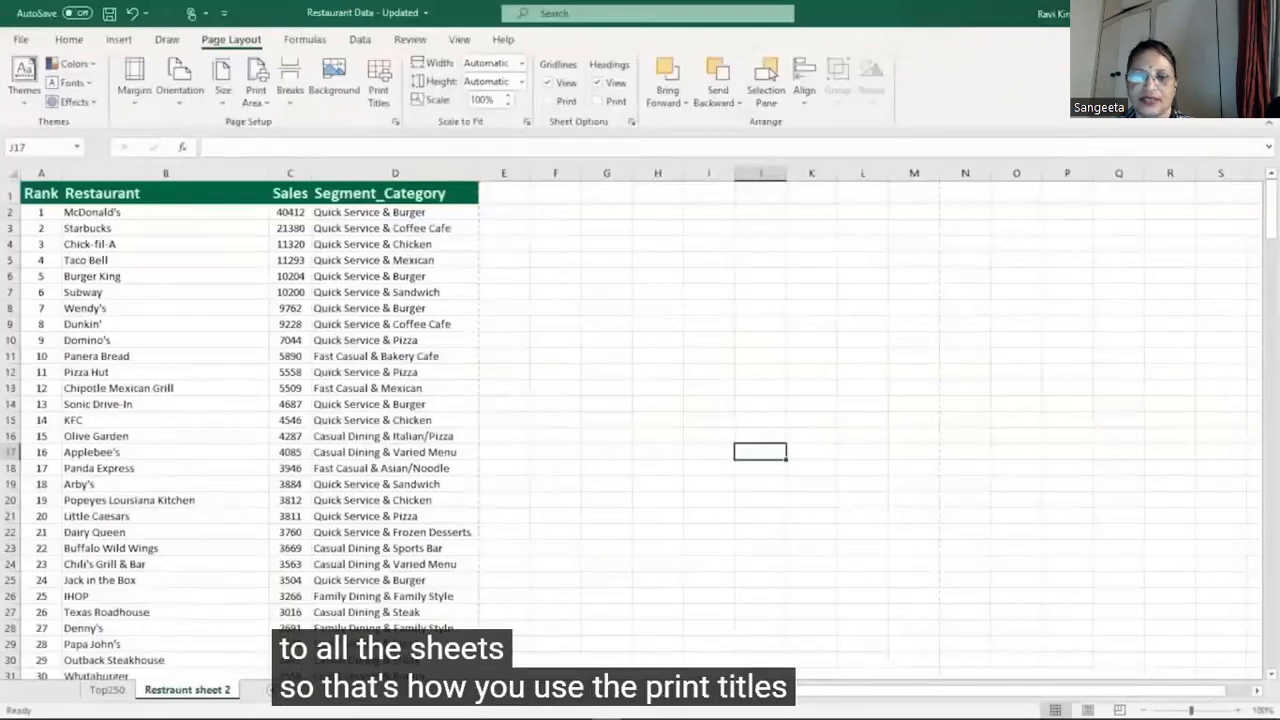
key(alt+Tab)
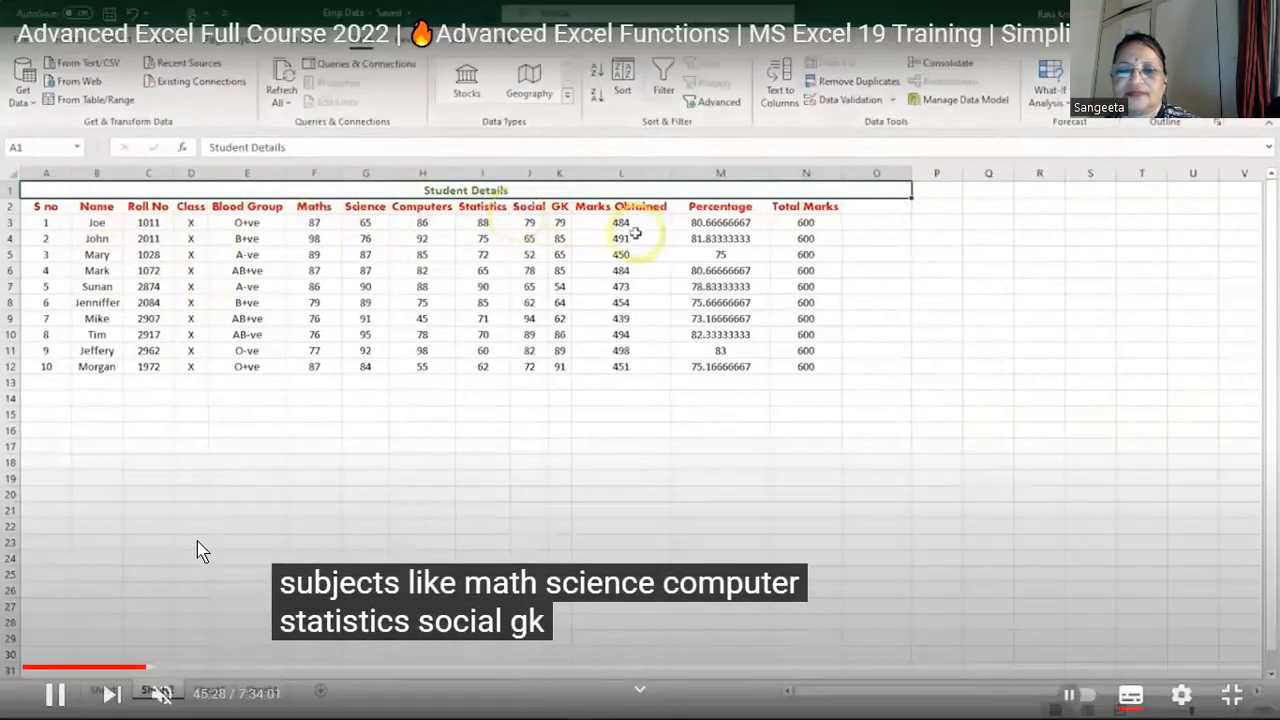
click(196, 545)
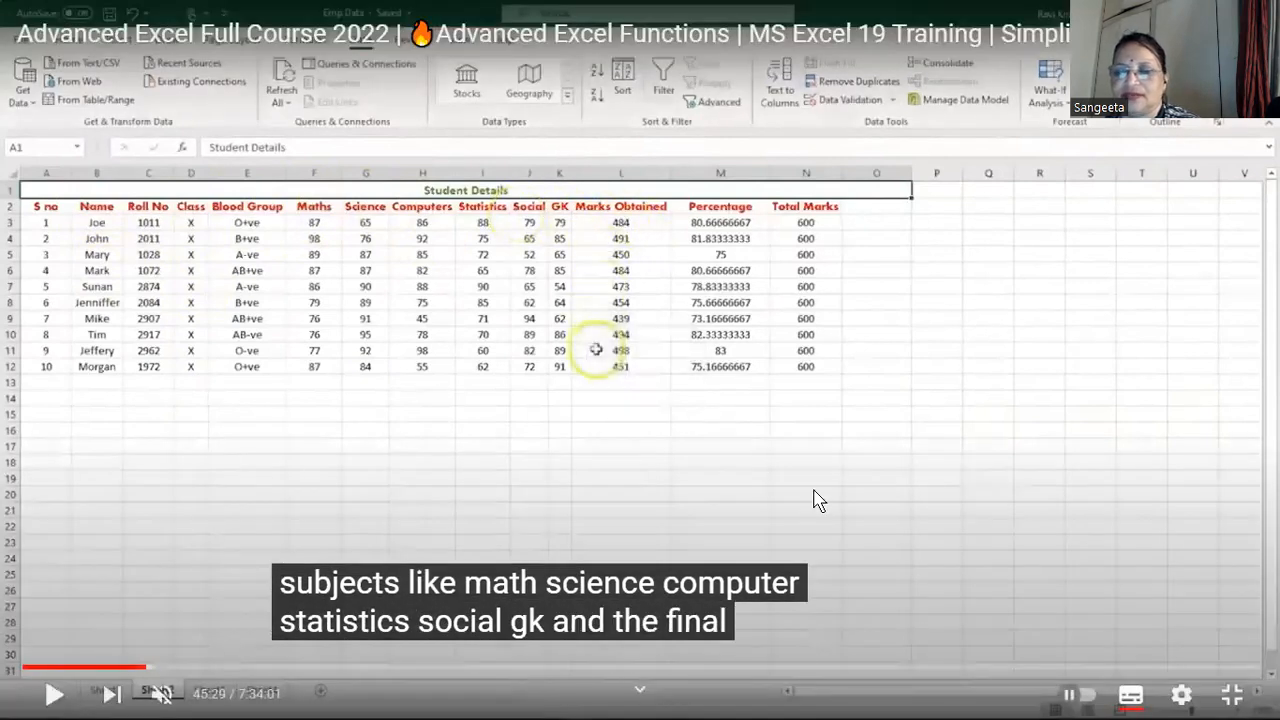